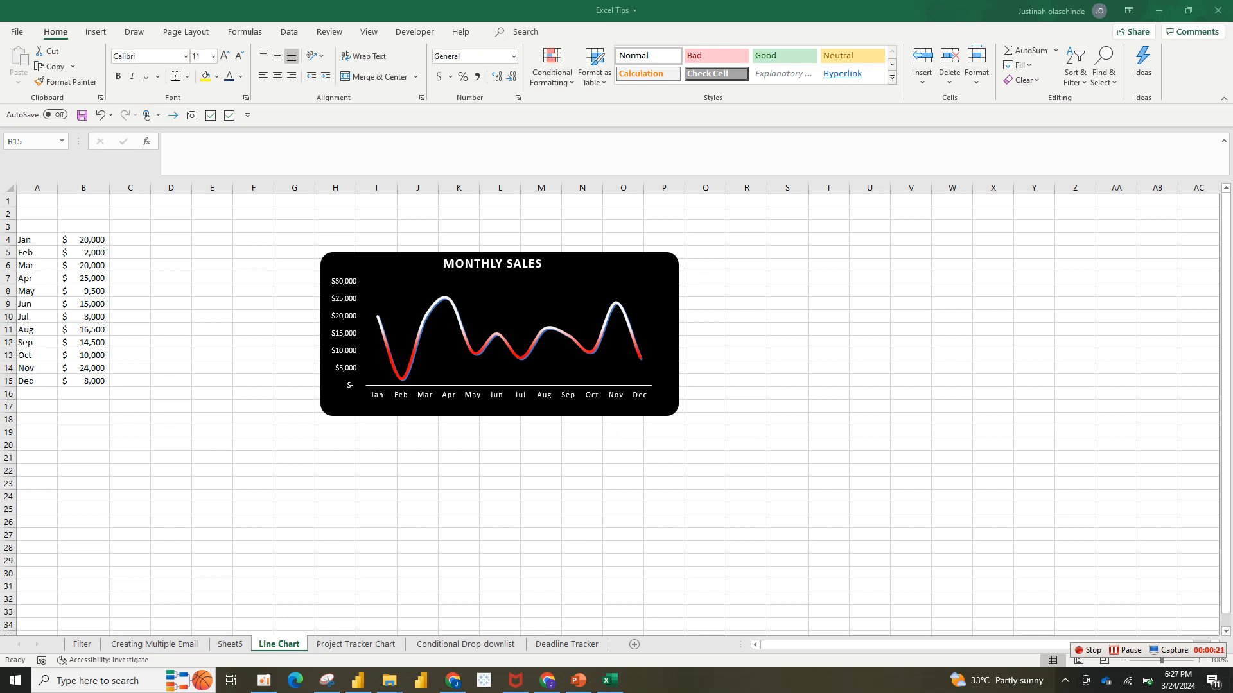
Set the June sales value in B9 to 20000
left_click(746, 381)
left_click(84, 304)
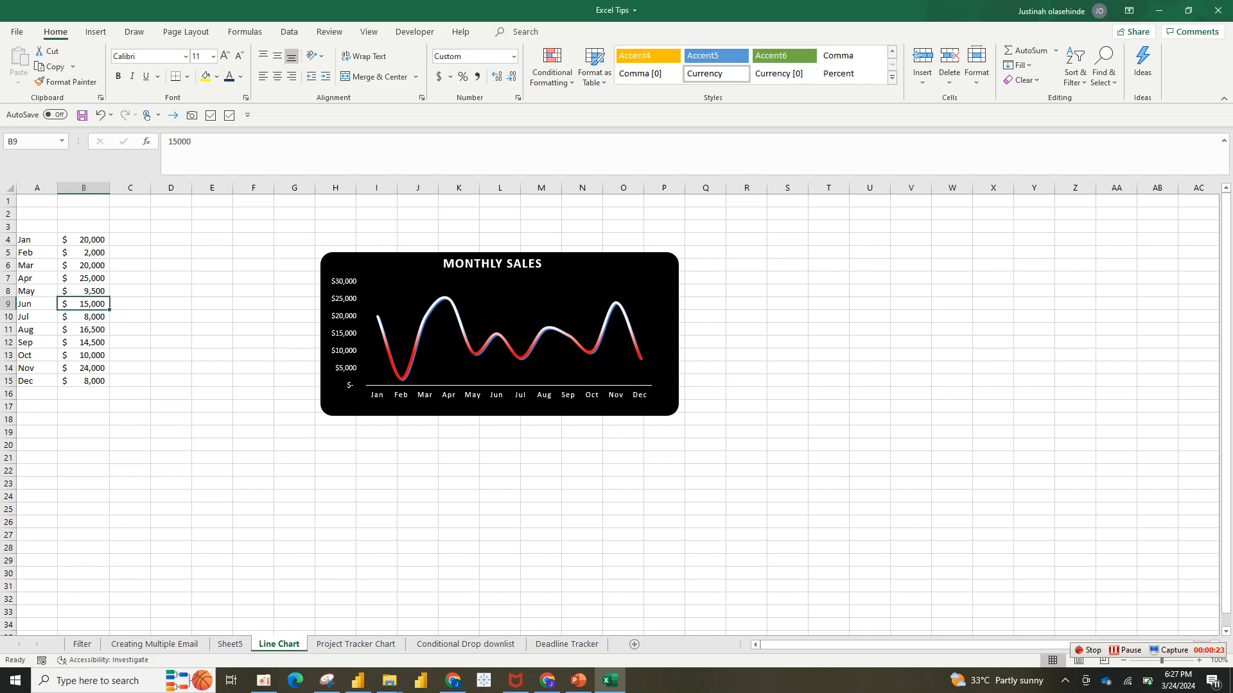
type("20")
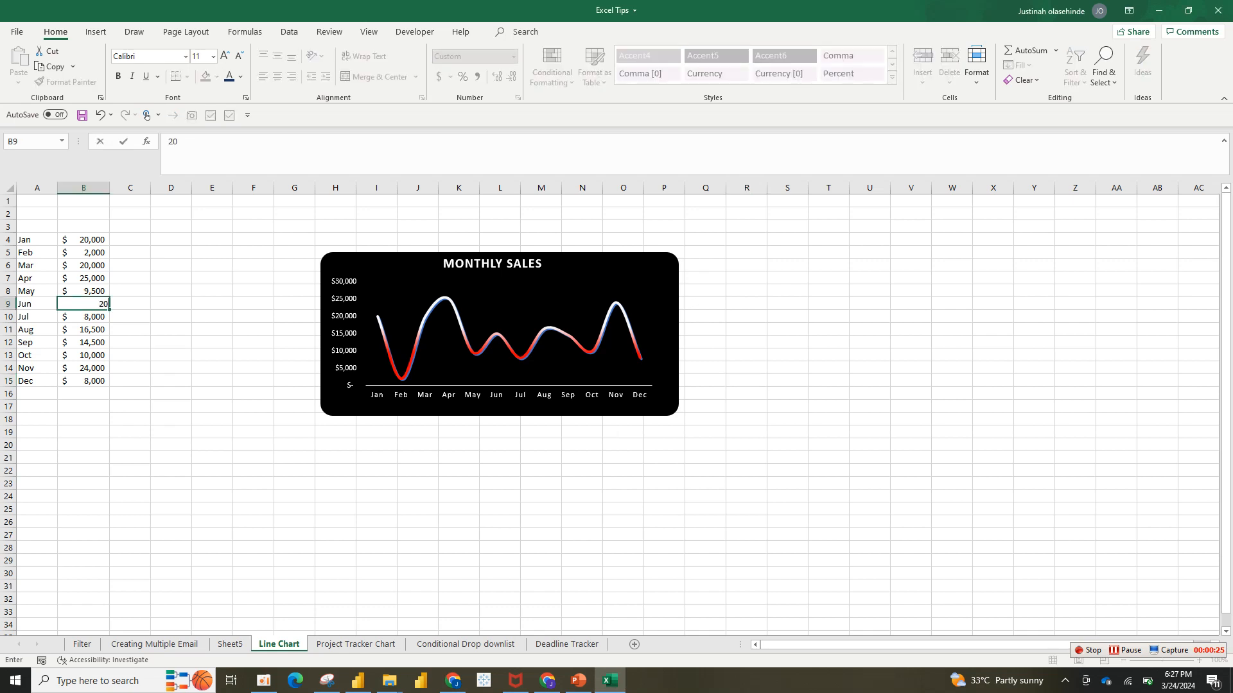
type("000")
left_click(171, 330)
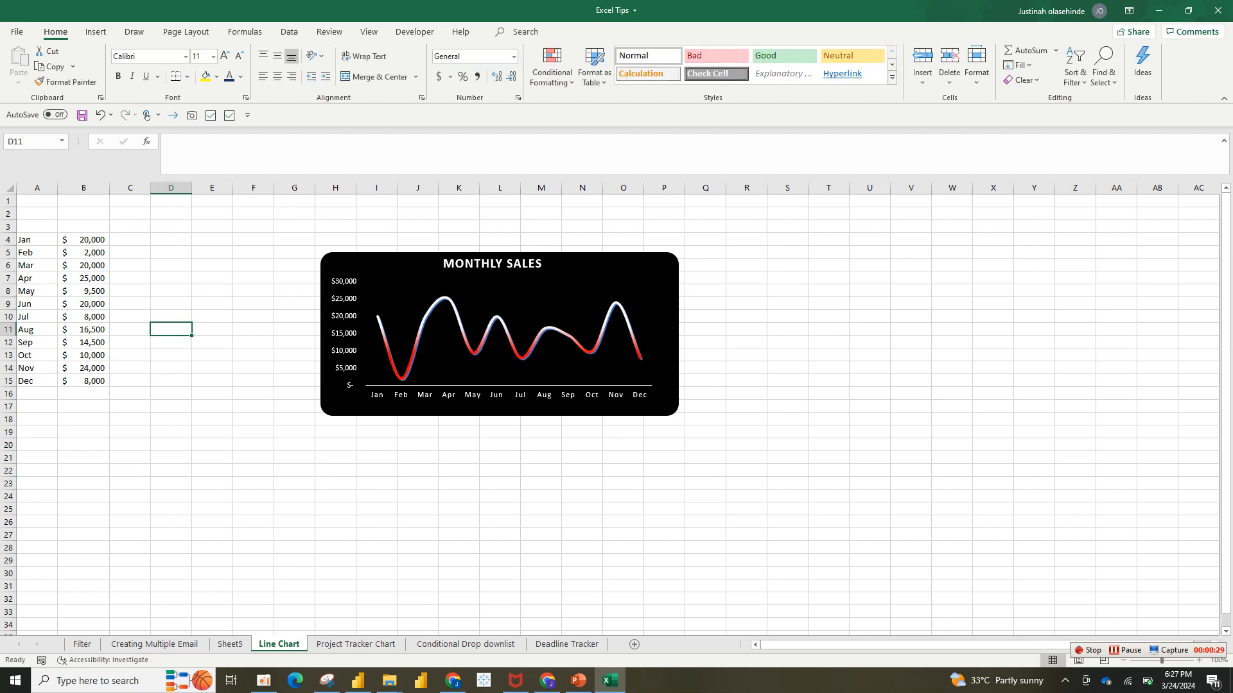
Try 50000 as the November sales value in B14 and undo that change
left_click(83, 368)
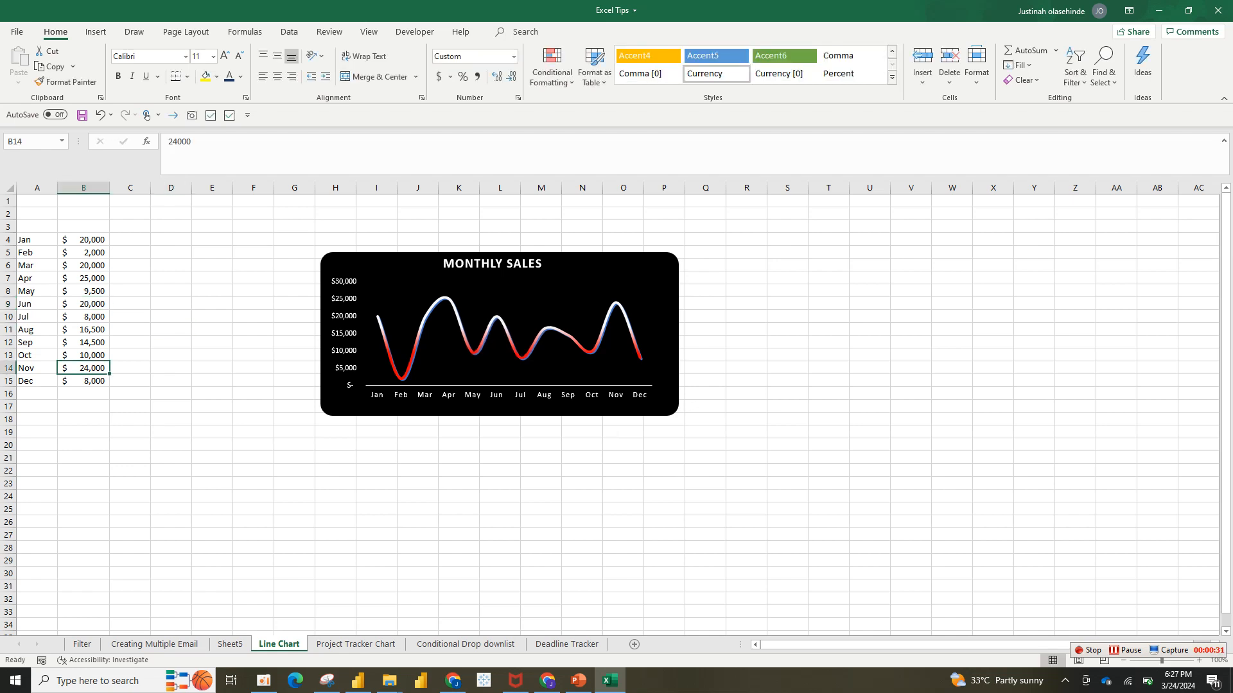
type("50000")
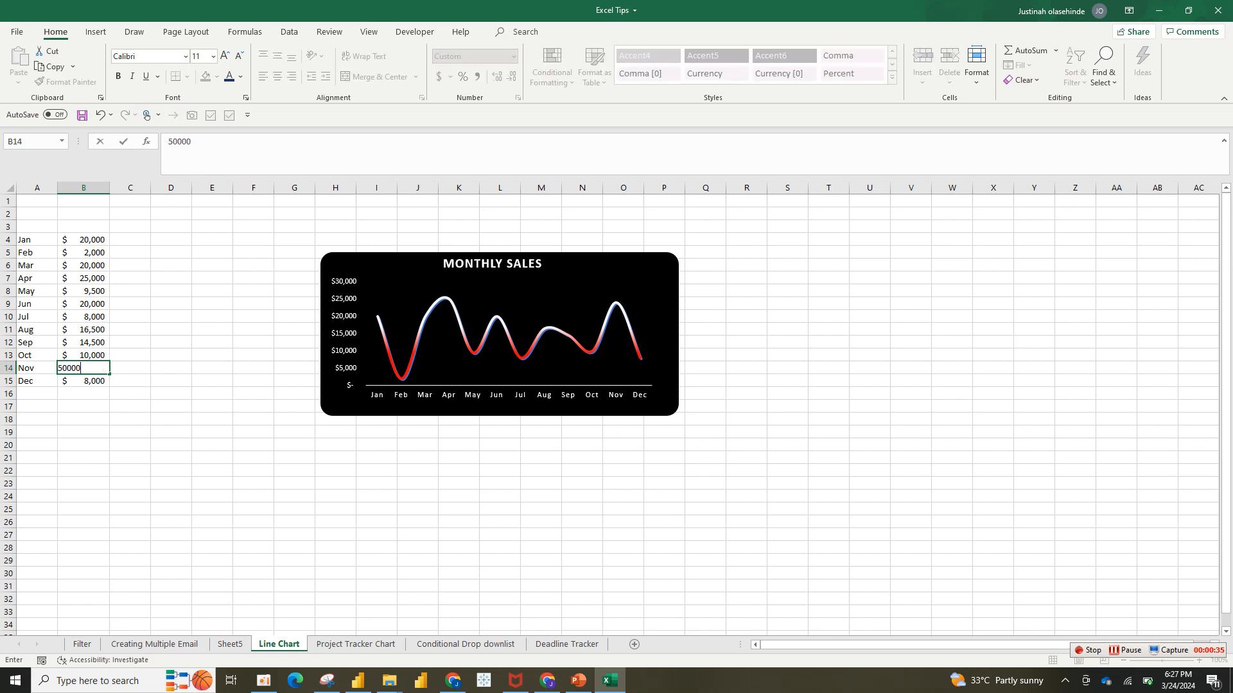
left_click(212, 329)
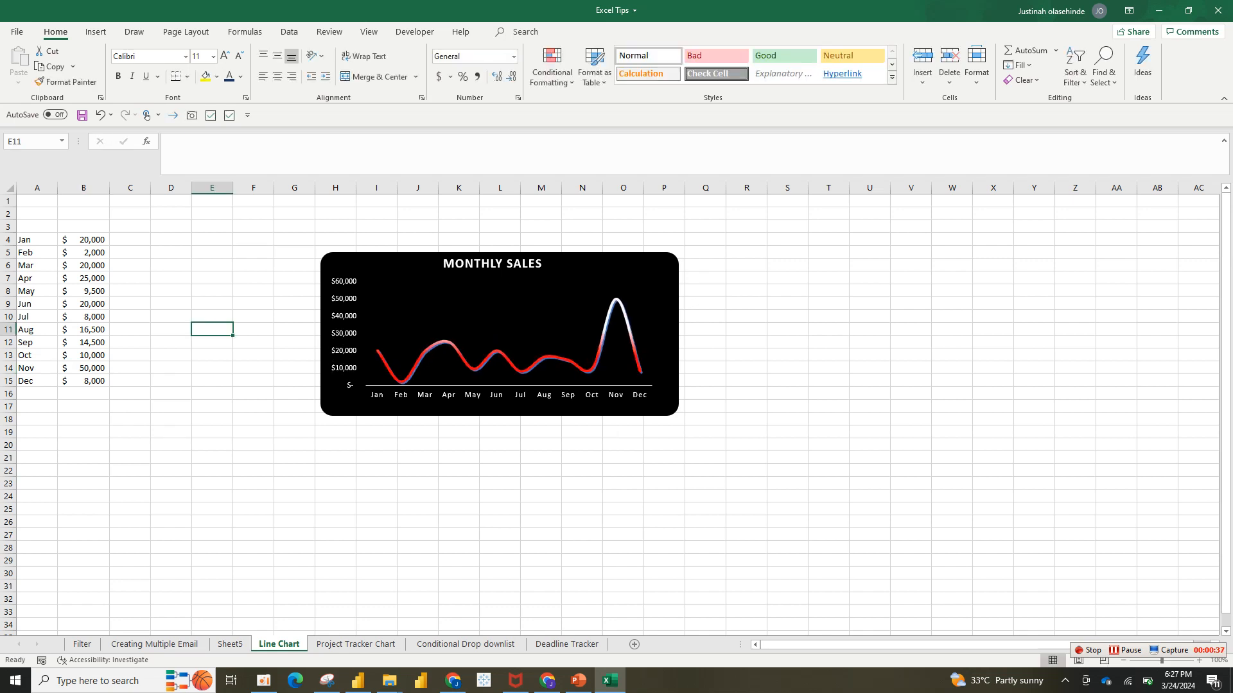
left_click(83, 355)
key("ctrl+z")
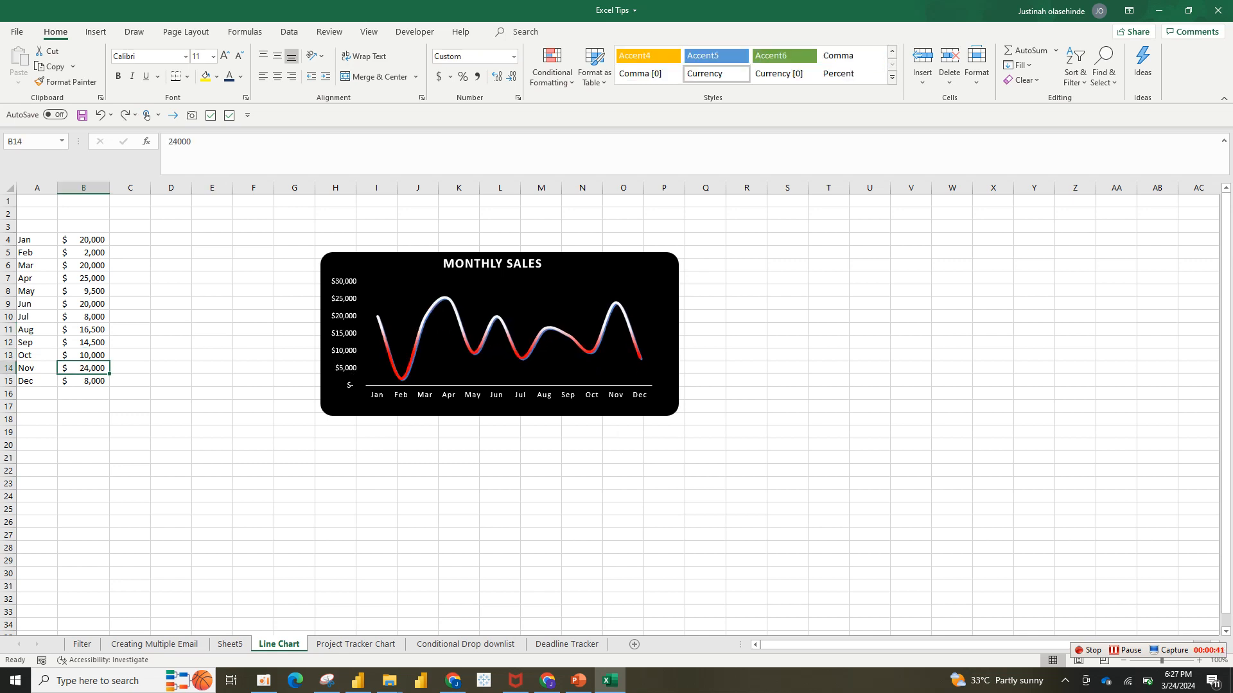
Delete the existing Monthly Sales line chart together with its black background shape
left_click(212, 355)
left_click(507, 321)
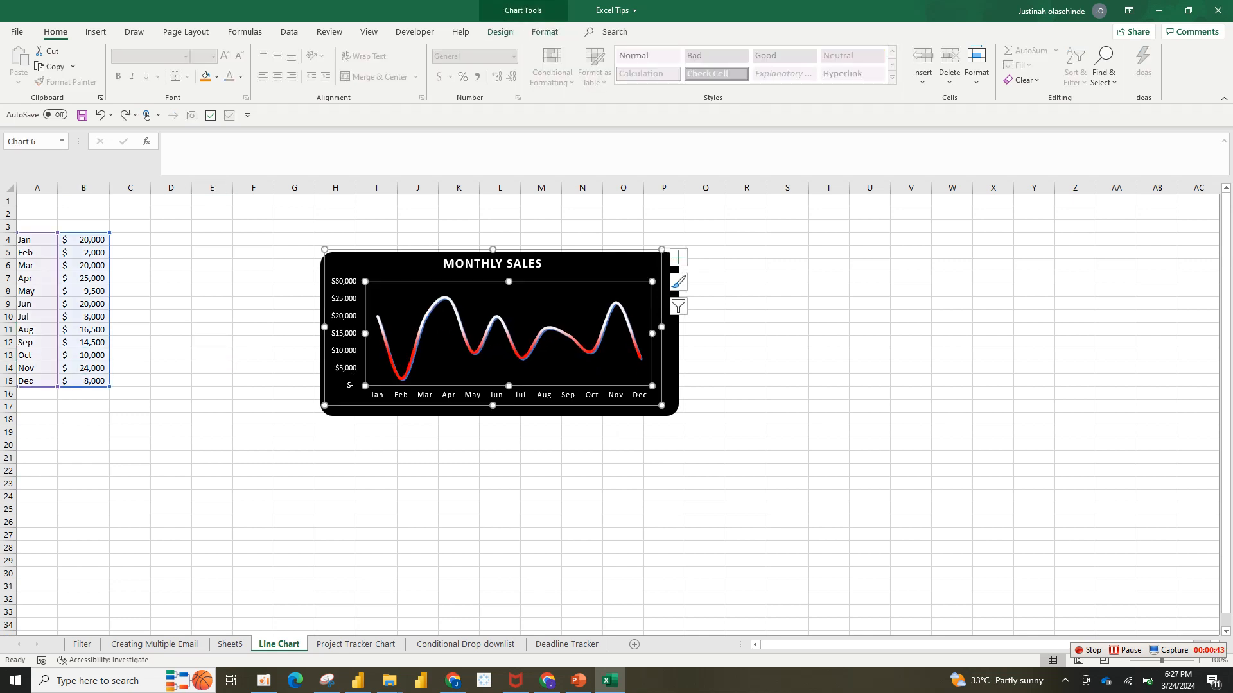
key("Escape")
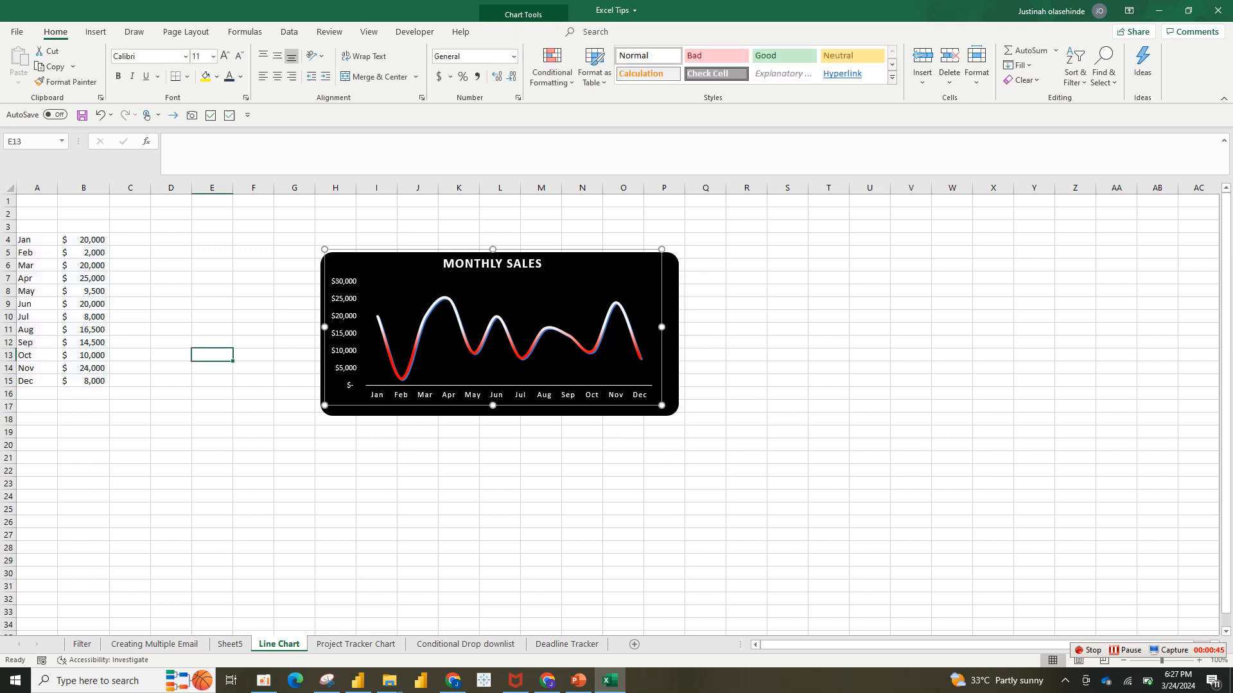
left_click(507, 321)
key("Delete")
left_click(335, 252)
Draw a rounded rectangle about 7.58" wide and 3.76" high beside the monthly data
left_click(96, 33)
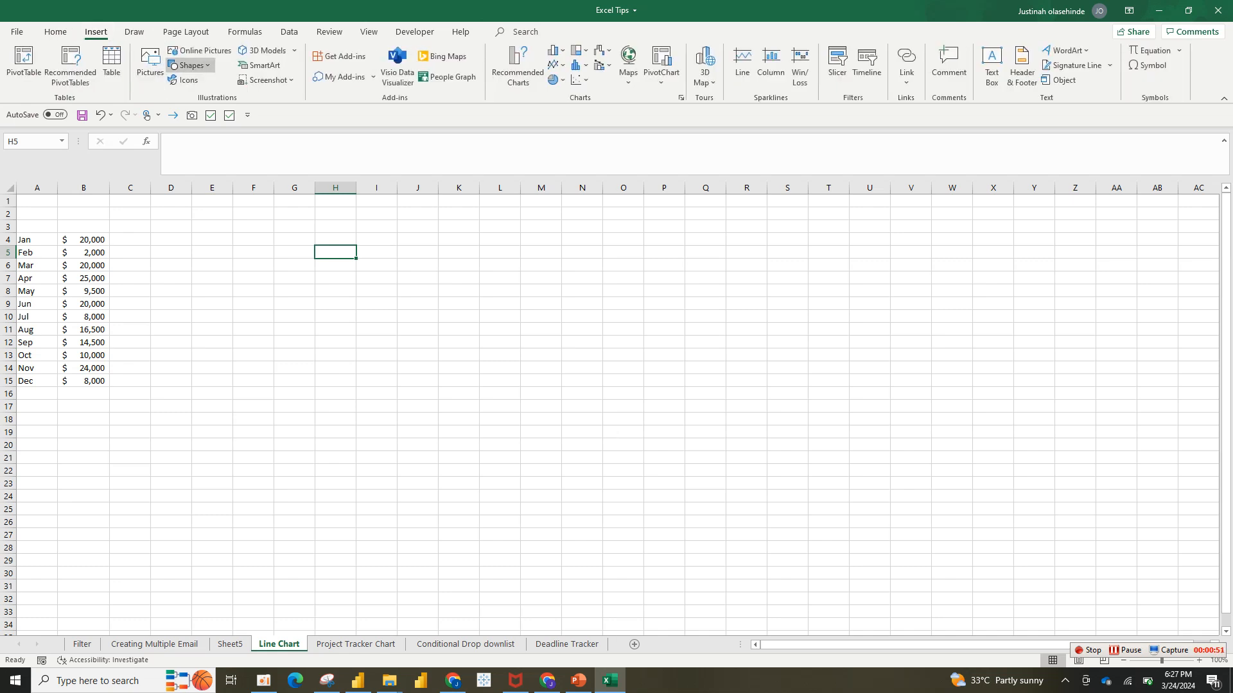
left_click(191, 65)
left_click(191, 64)
mouse_move(331, 298)
left_mouse_down()
mouse_move(636, 512)
mouse_move(787, 538)
mouse_move(798, 529)
left_mouse_up()
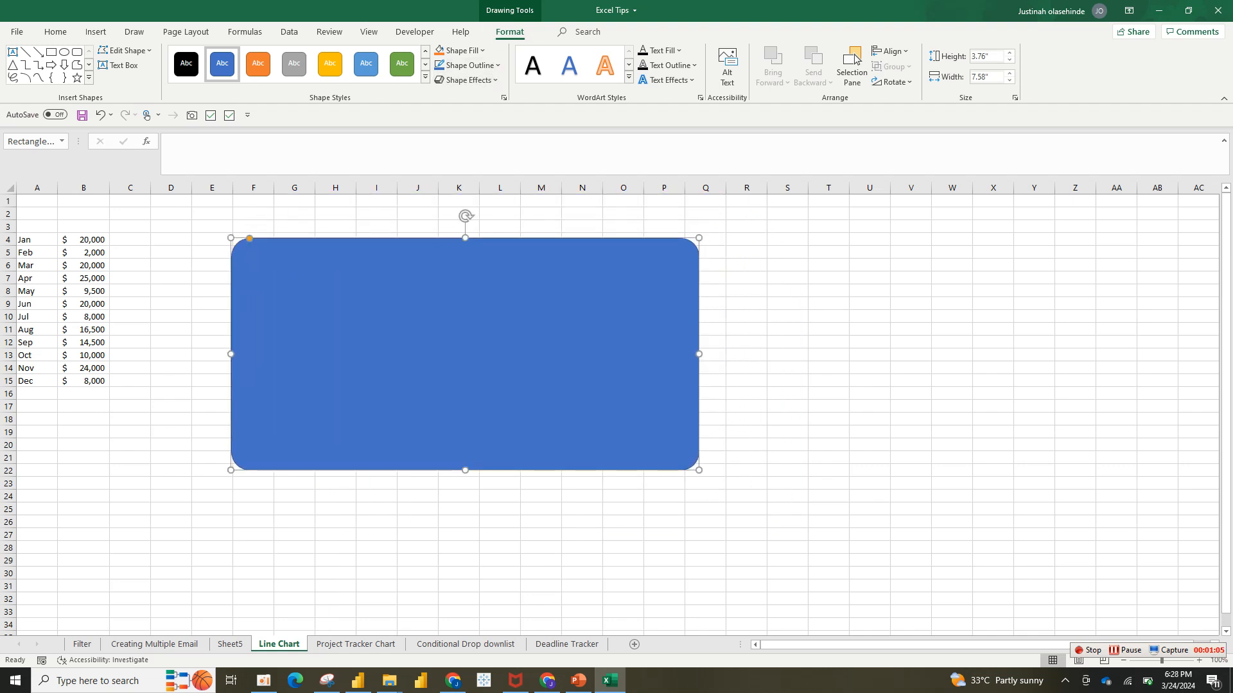
Remove the rounded rectangle's outline and fill the shape with black
left_click(467, 64)
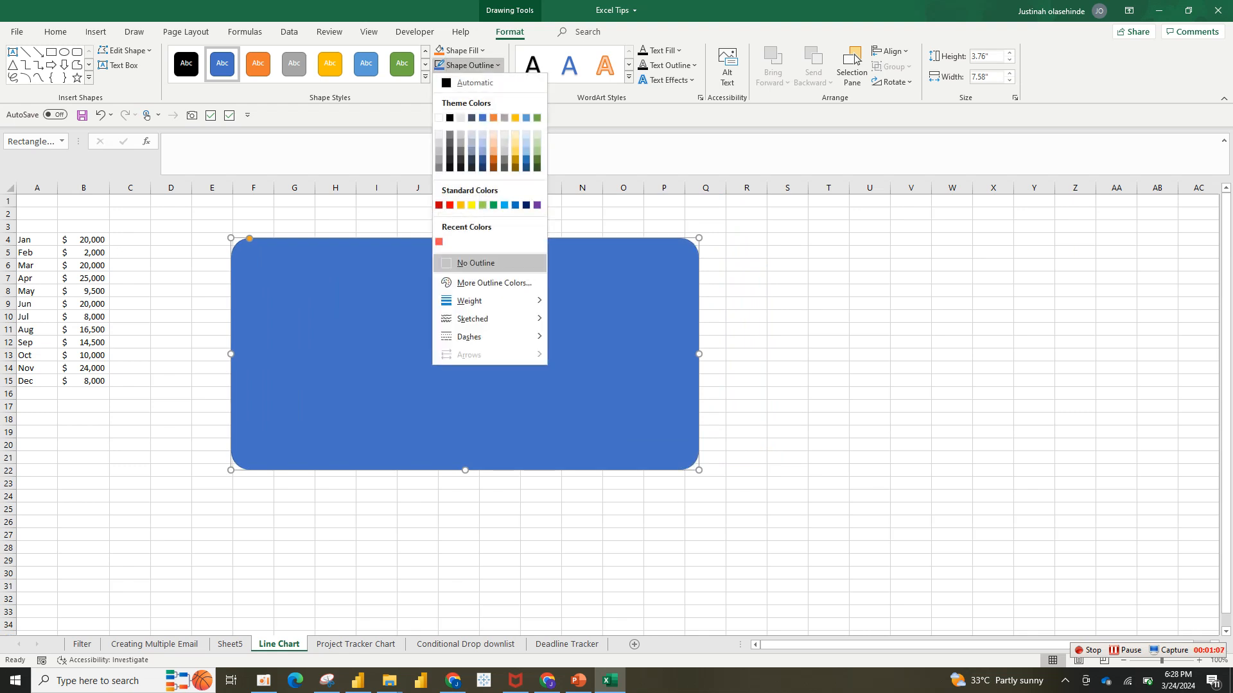
left_click(478, 263)
left_click(457, 50)
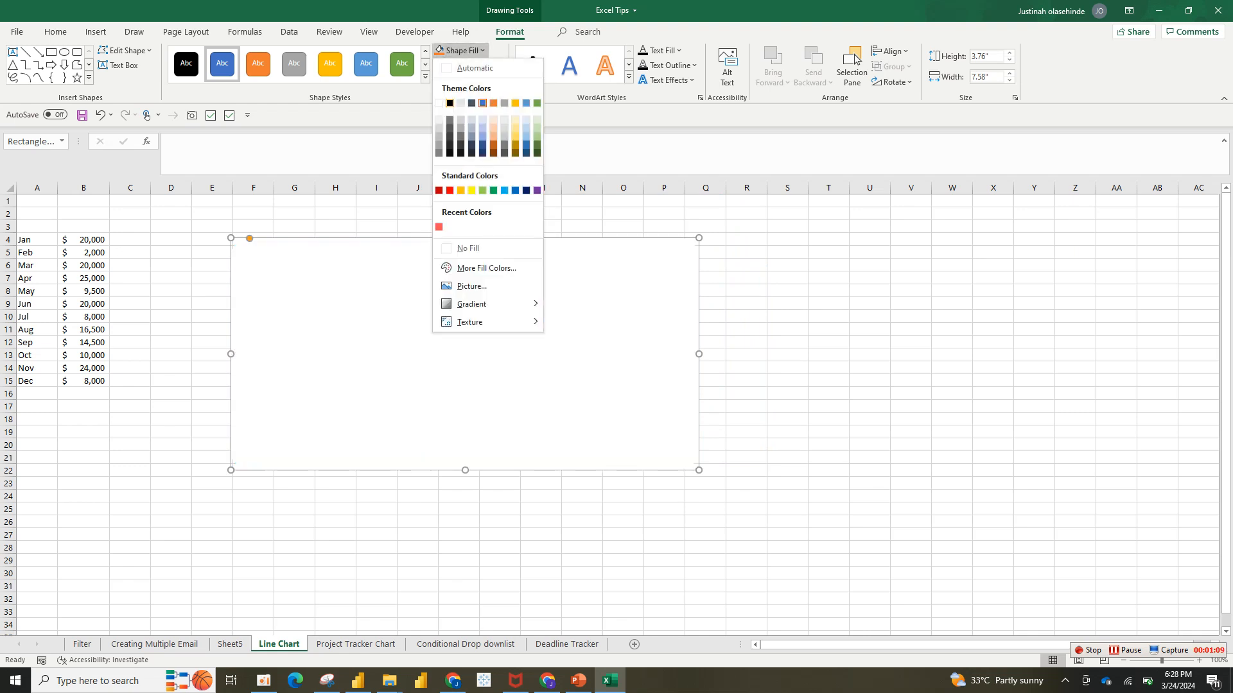
left_click(449, 102)
left_click(787, 291)
left_click(642, 289)
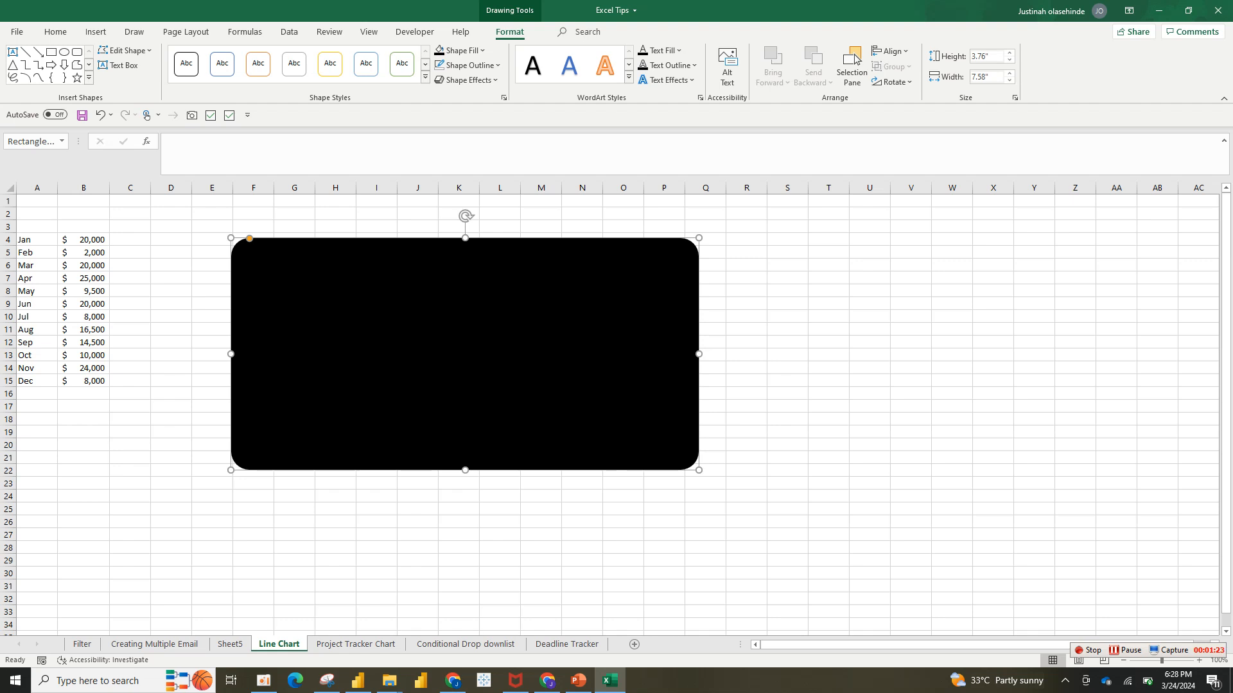
Insert a basic 2-D line chart from A4:B15 and place it over the black rectangle
left_click_drag(29, 239, 90, 381)
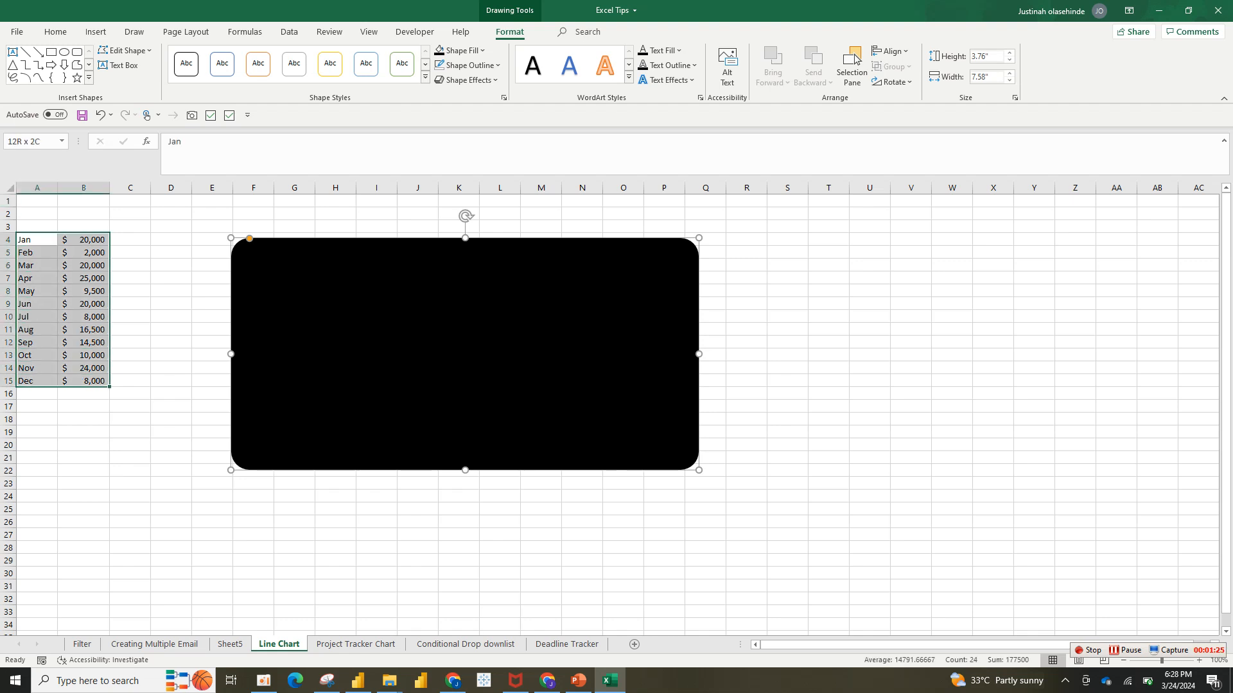
left_click(96, 32)
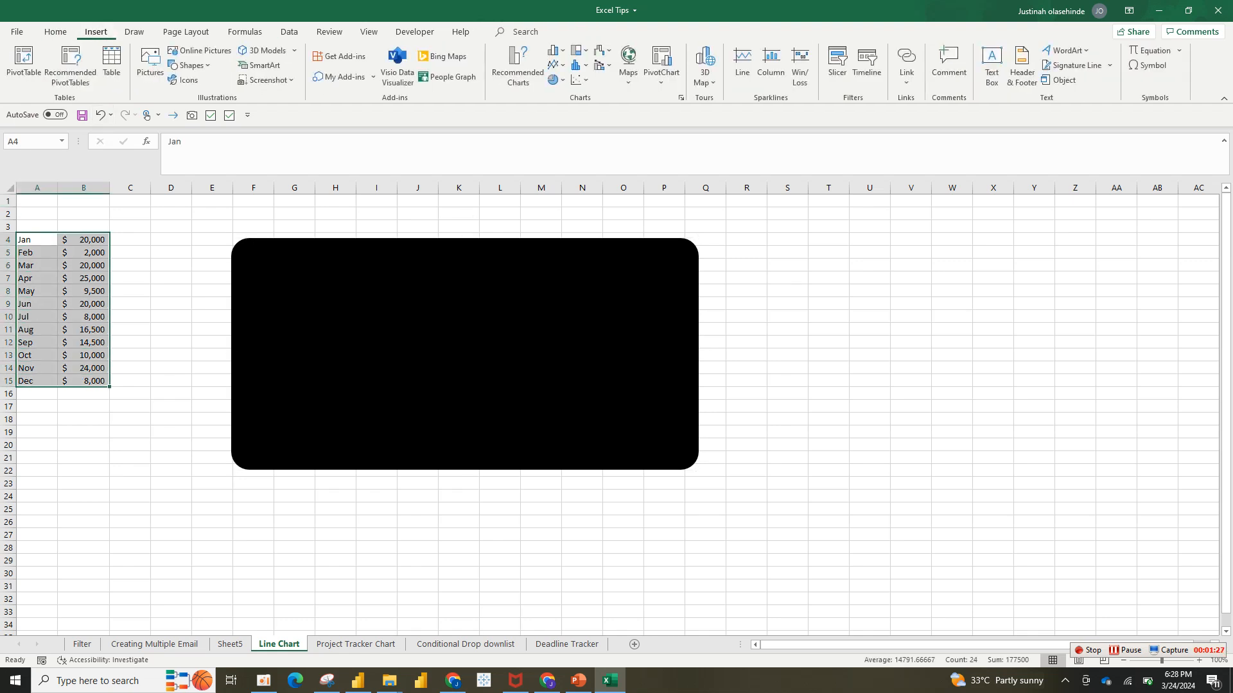
left_click(554, 65)
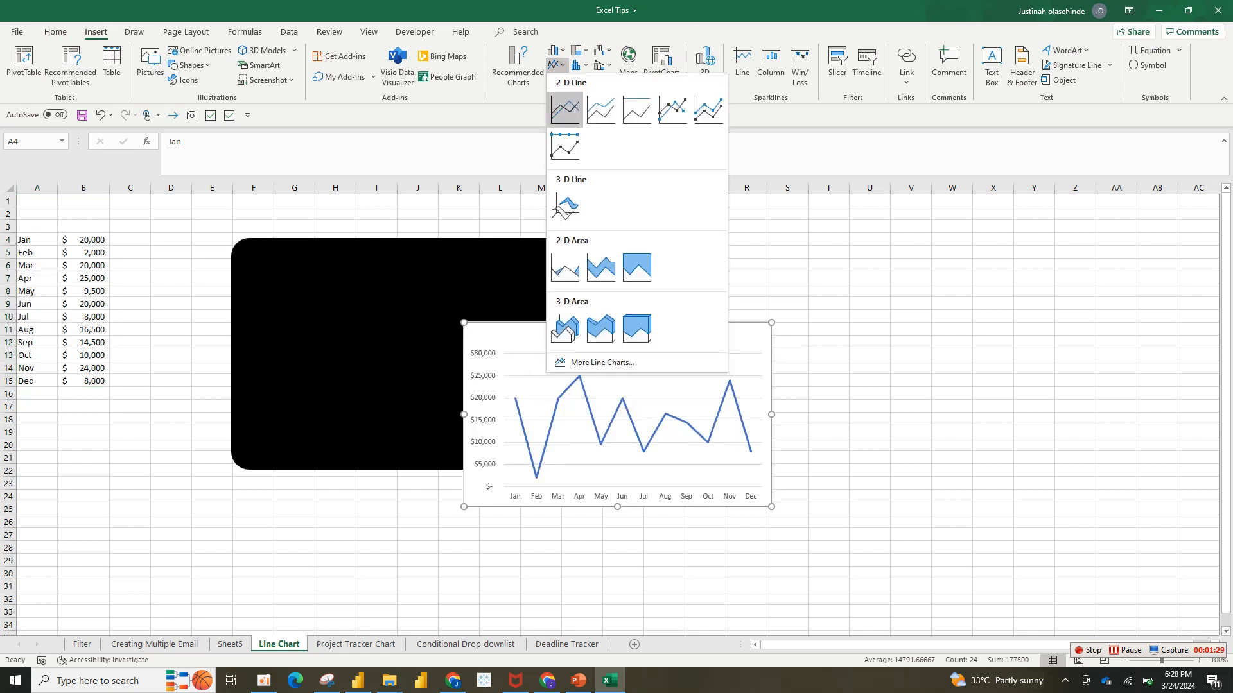
left_click(565, 109)
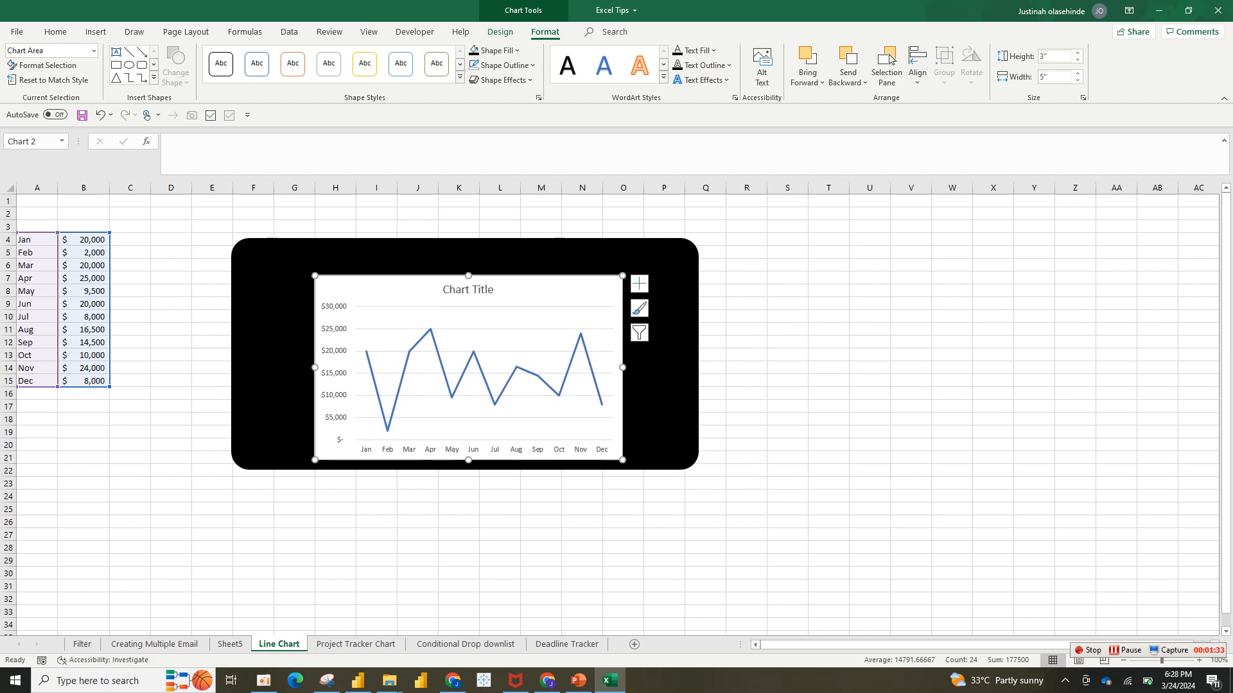
Apply the chart style with a solid blue background, white line and drop lines
double_click(553, 289)
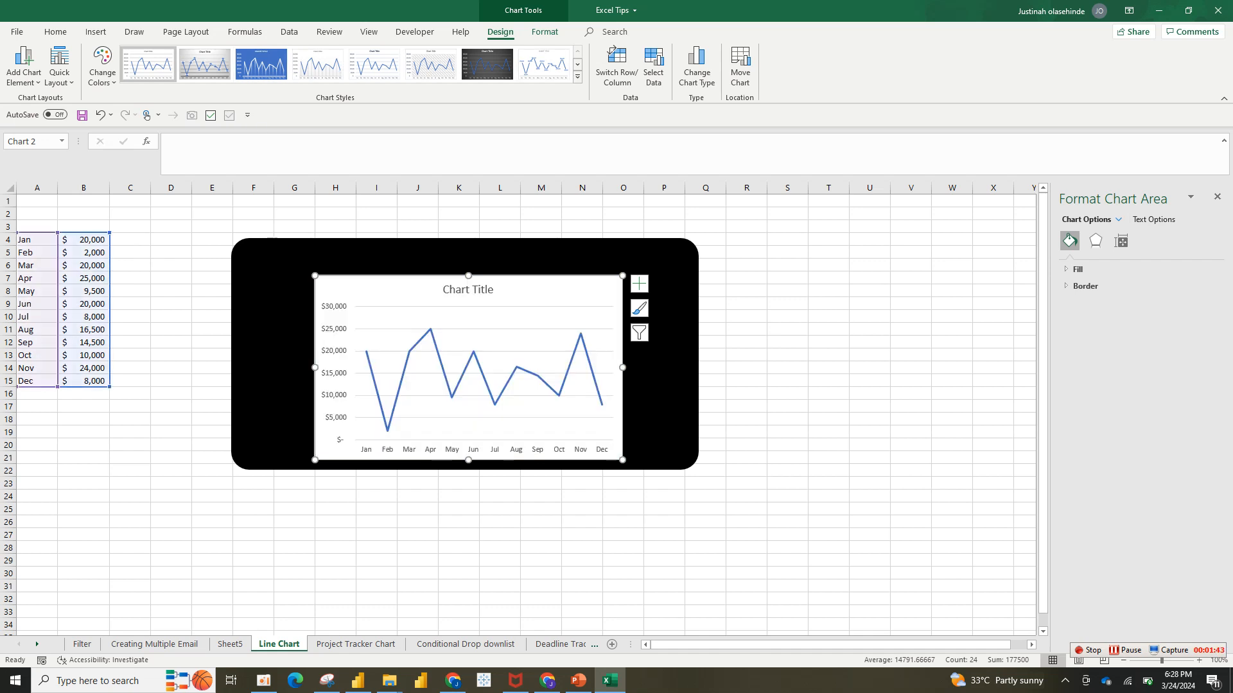
left_click(261, 64)
left_click(507, 334)
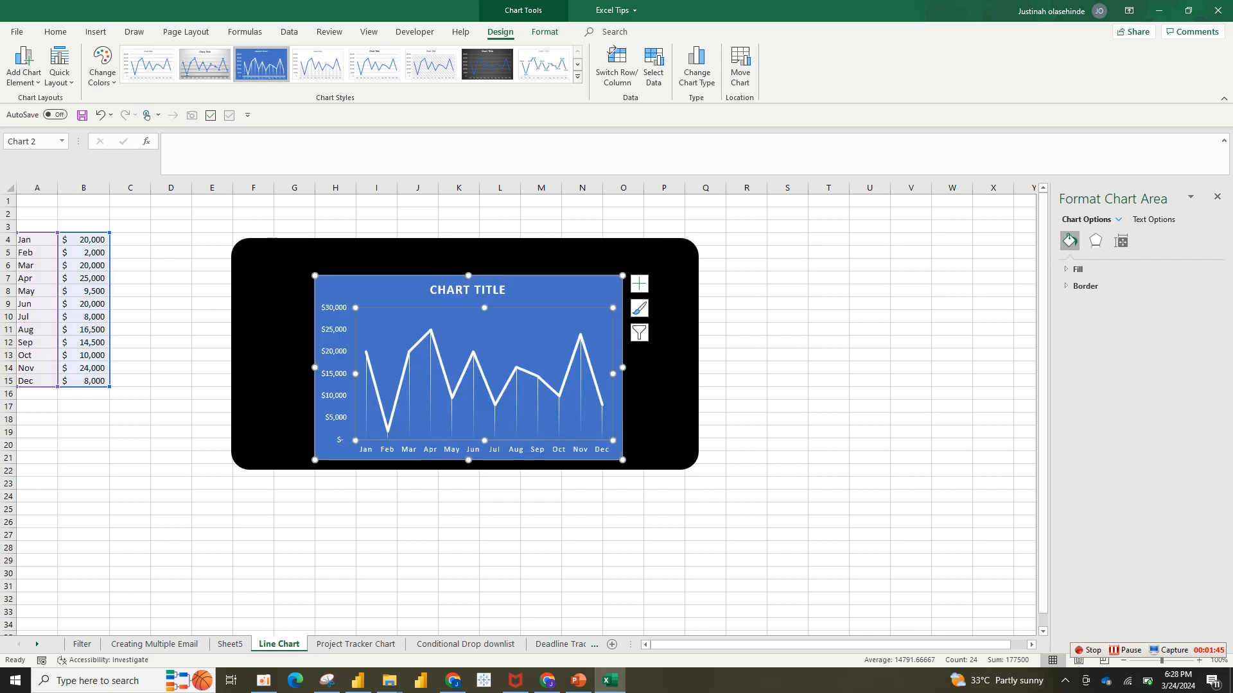
Set the chart area's border to No line and its fill to No fill
left_click(668, 379)
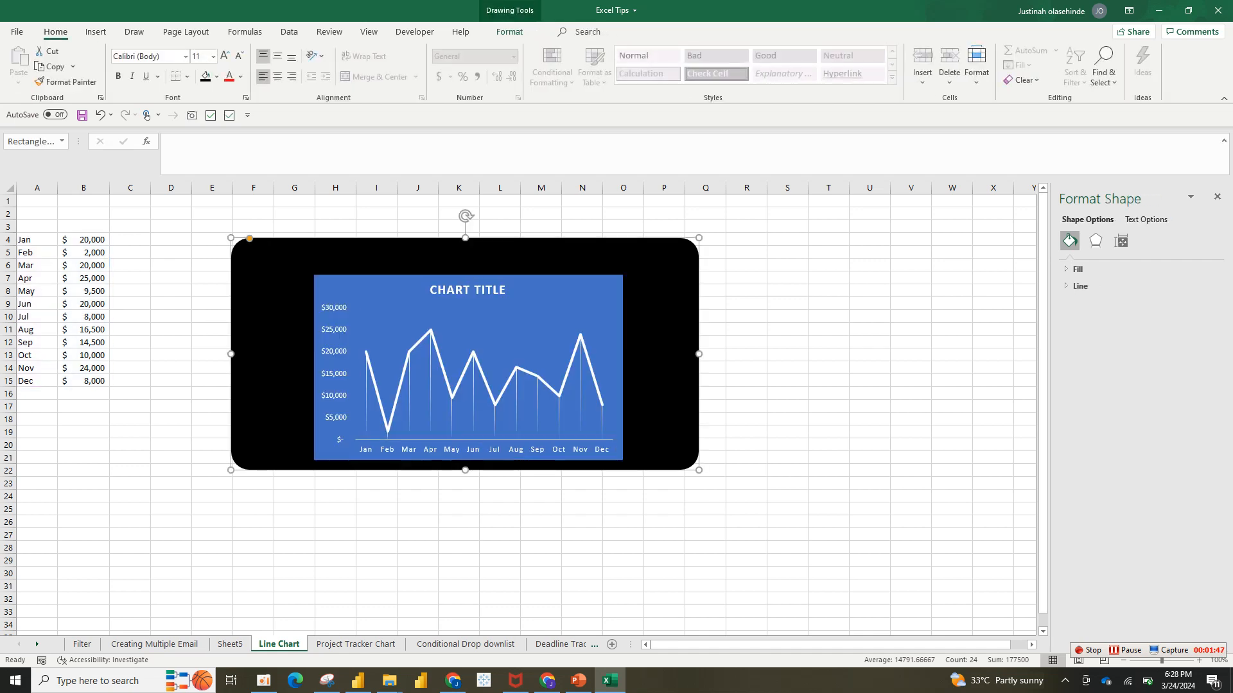
left_click(565, 294)
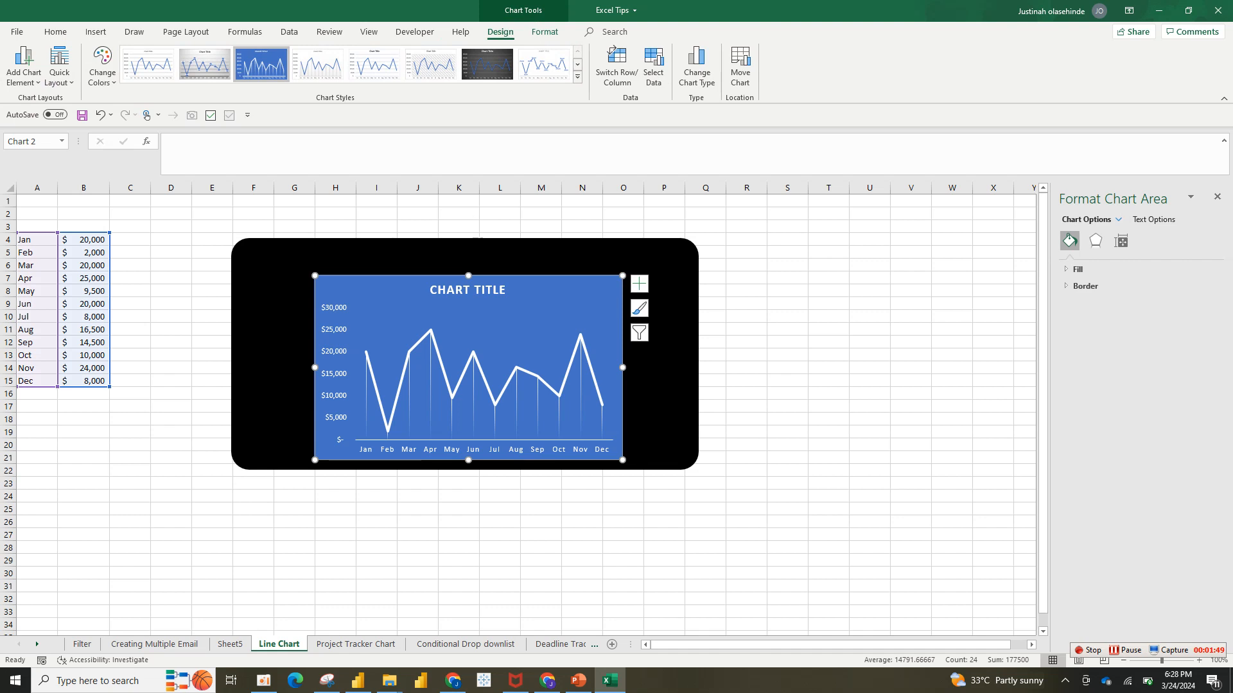
left_click(1086, 285)
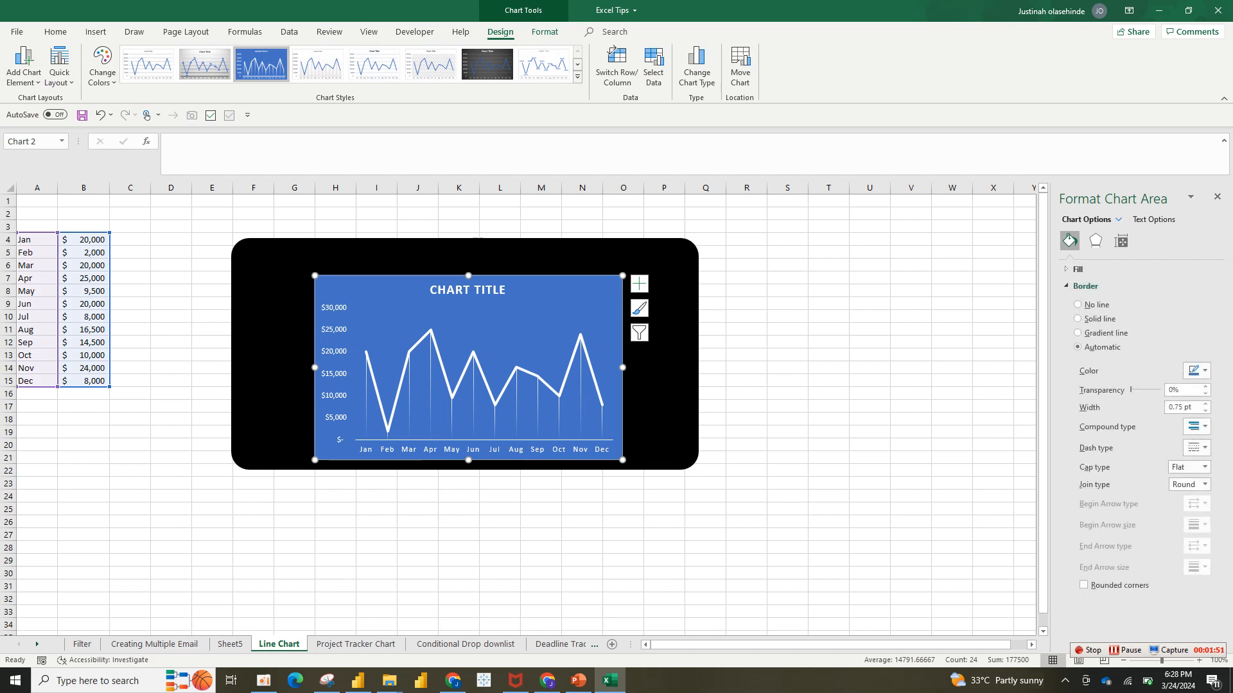
left_click(1078, 304)
left_click(1078, 269)
left_click(1077, 288)
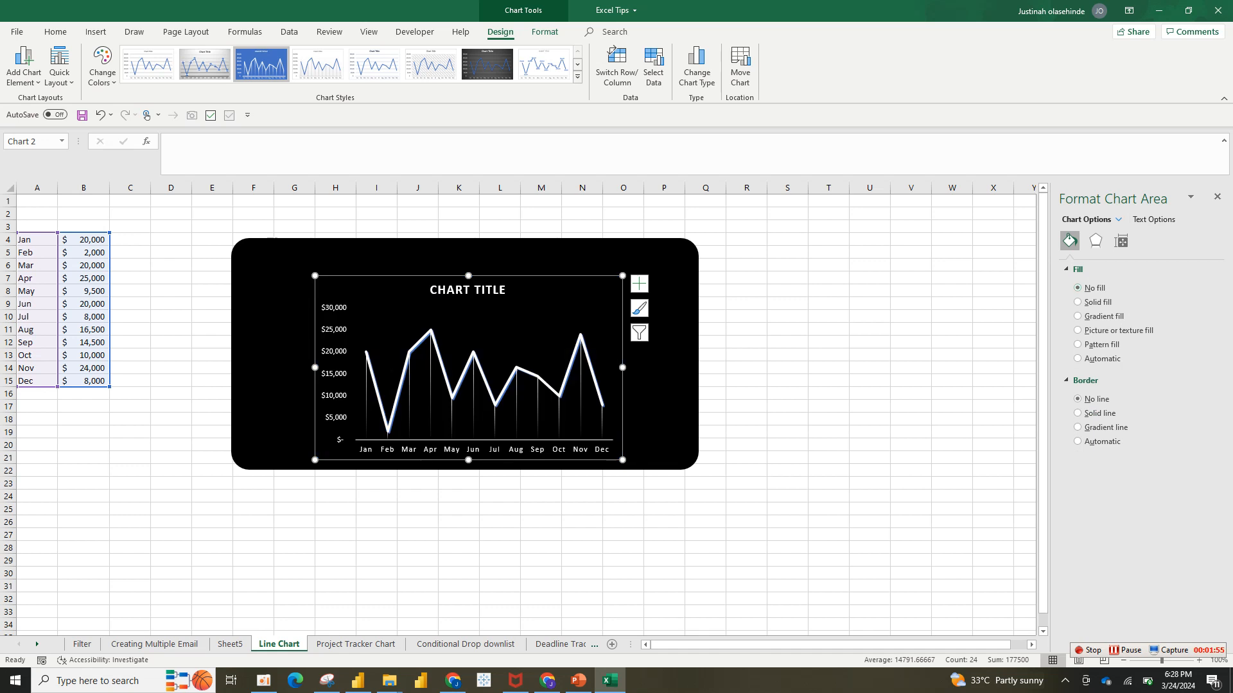
Enlarge the chart towards the black rectangle's upper-left corner and narrow the rectangle to fit around the chart
left_click_drag(315, 275, 252, 252)
left_click(272, 245)
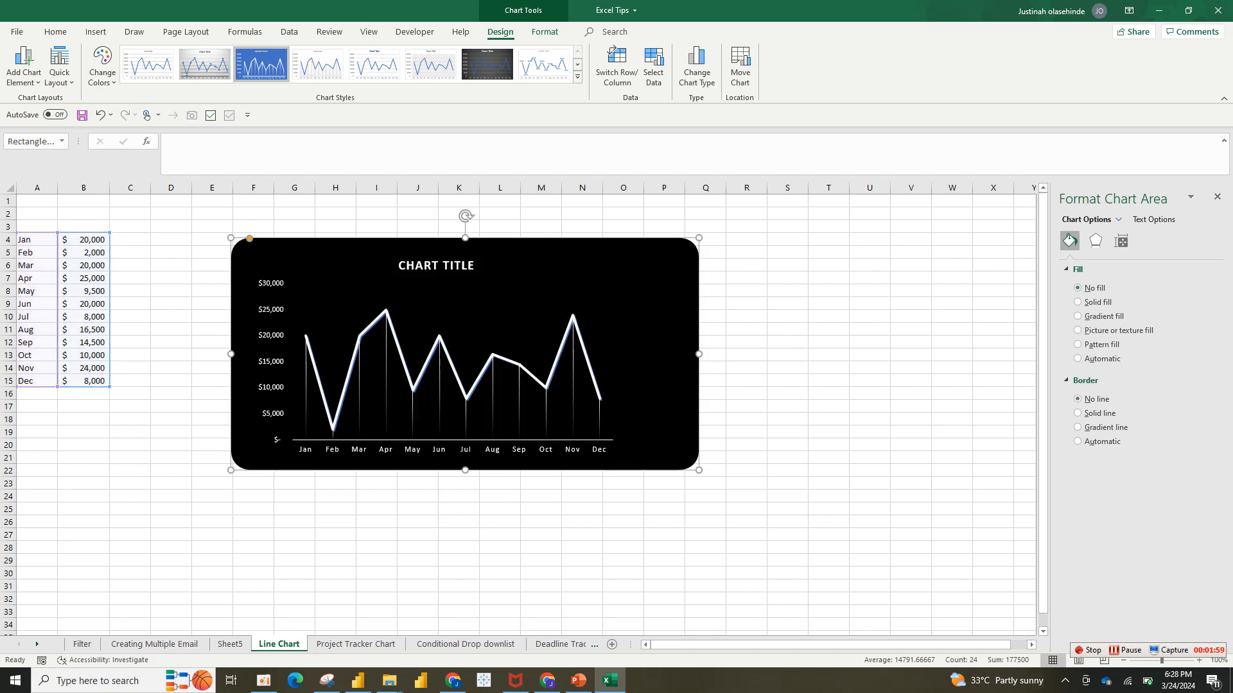
left_click_drag(698, 354, 636, 353)
left_click(623, 353)
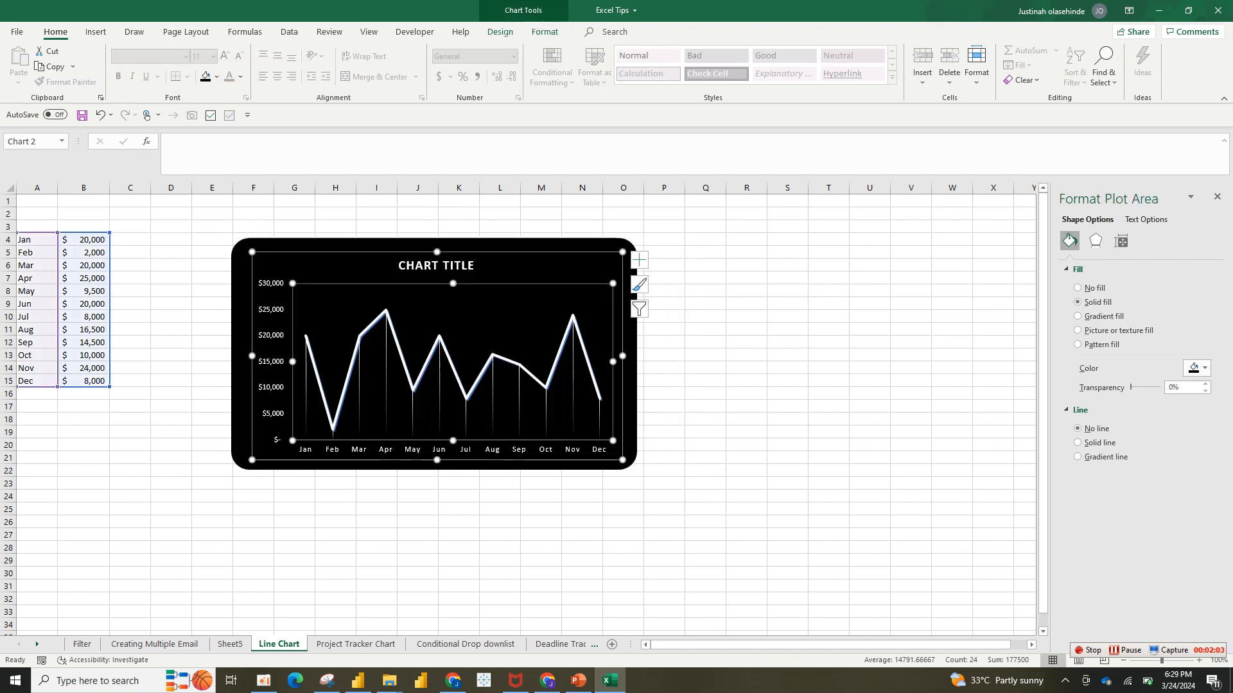
left_click(492, 400)
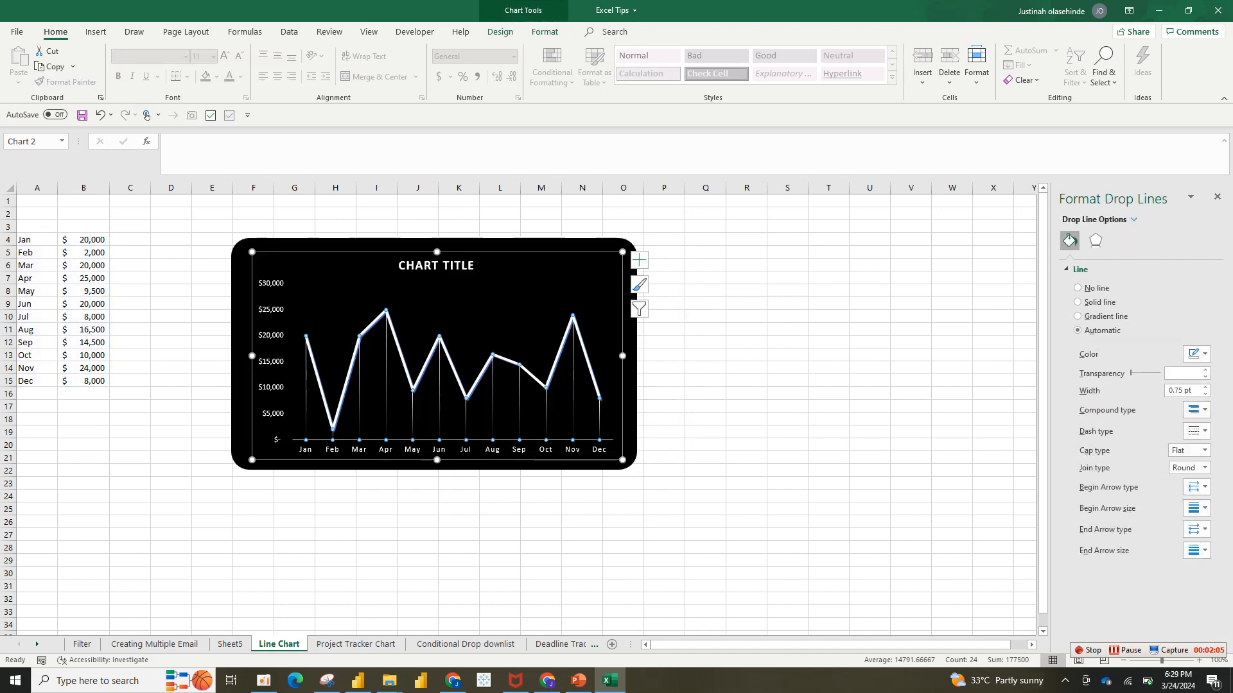
key("Escape")
left_click(640, 259)
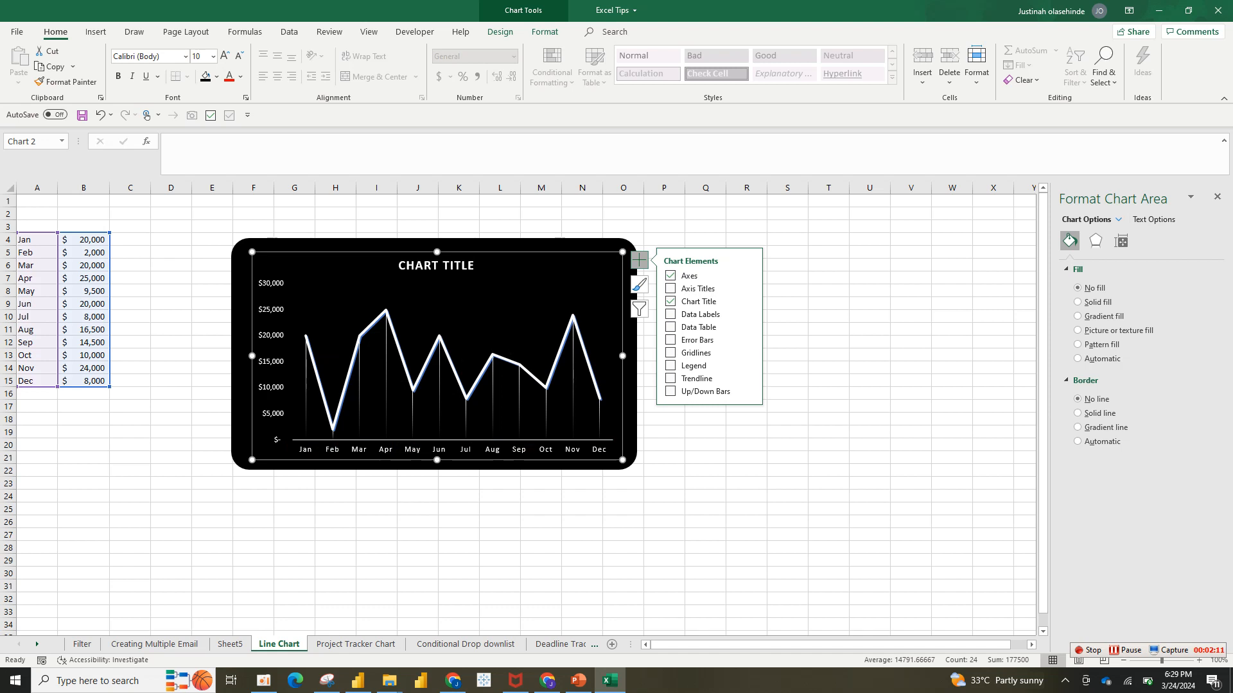
Change the chart title to MONTHLY SALES
left_click(436, 265)
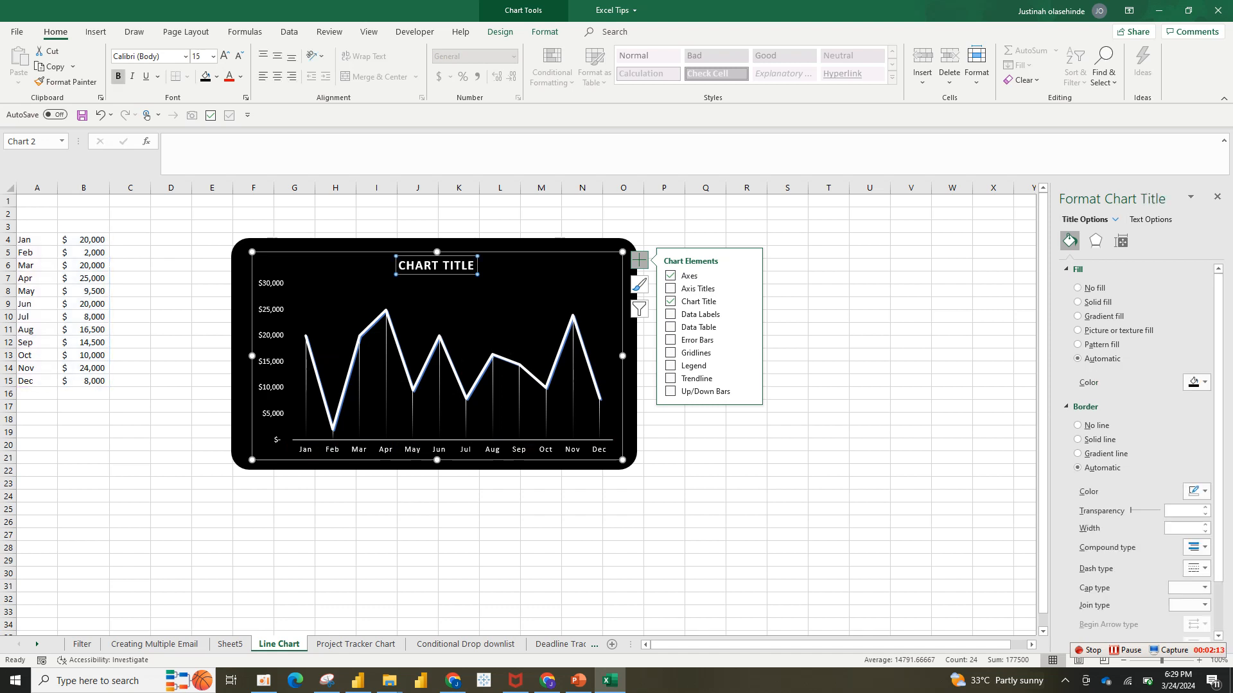
double_click(418, 265)
key("ctrl+a")
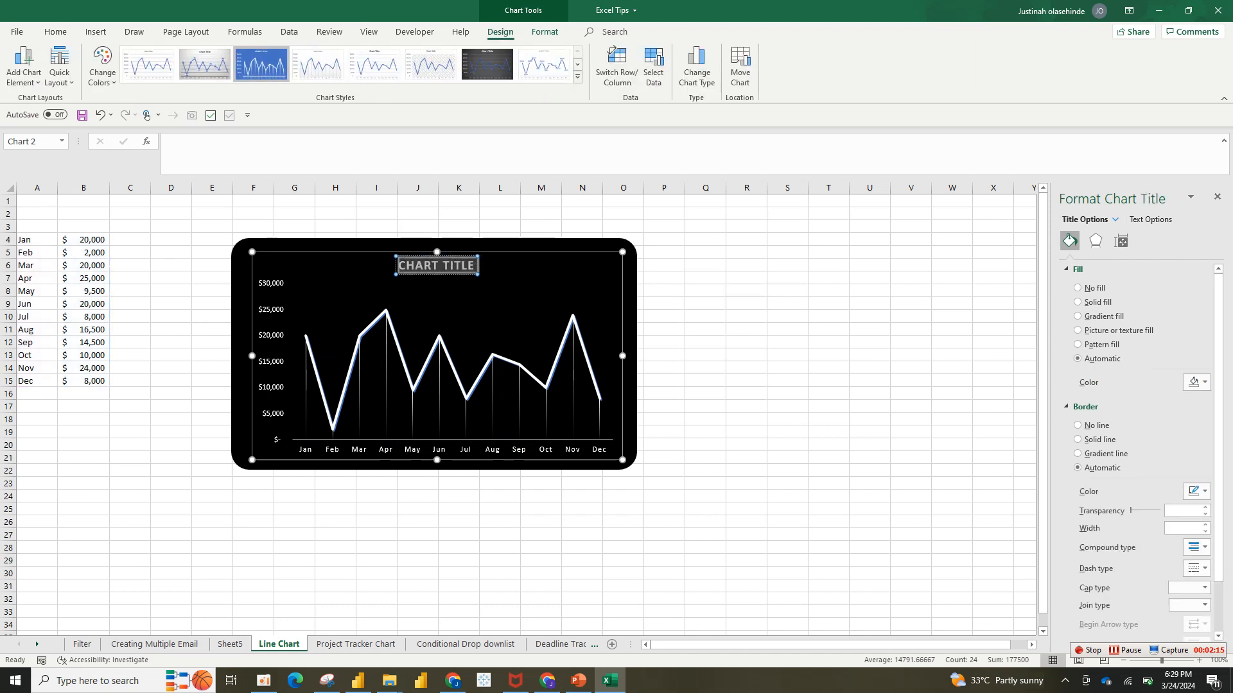
type("MONTHLY")
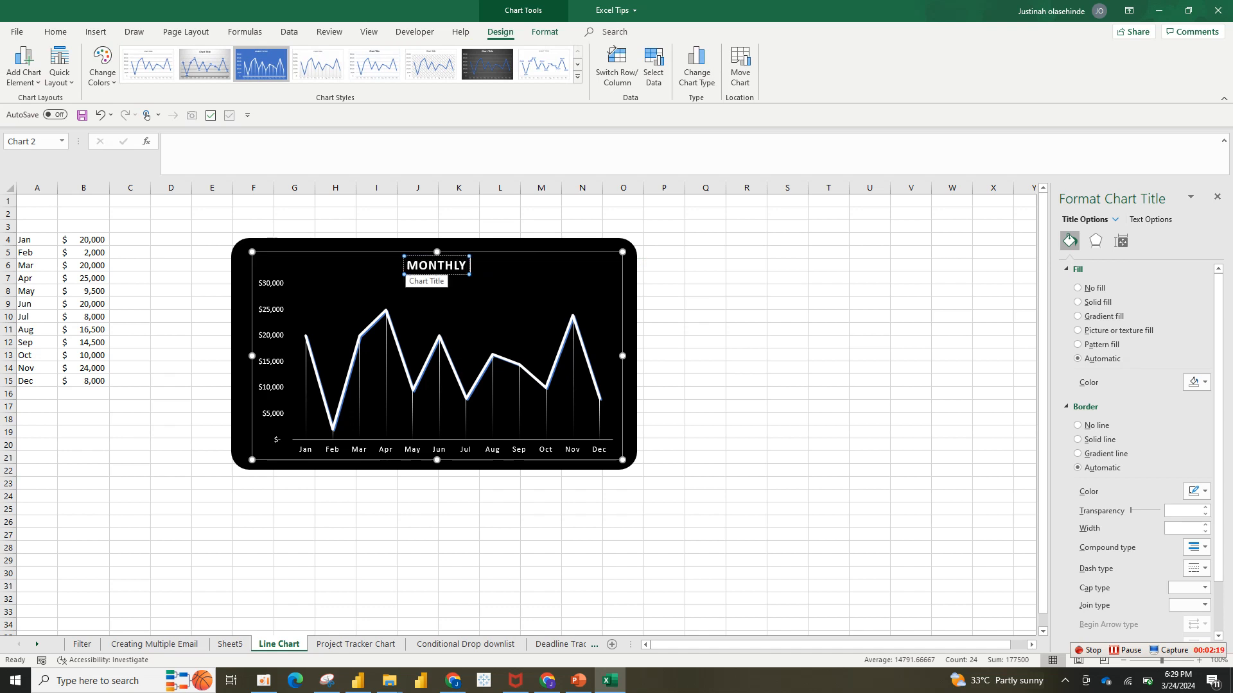
type(" SALES")
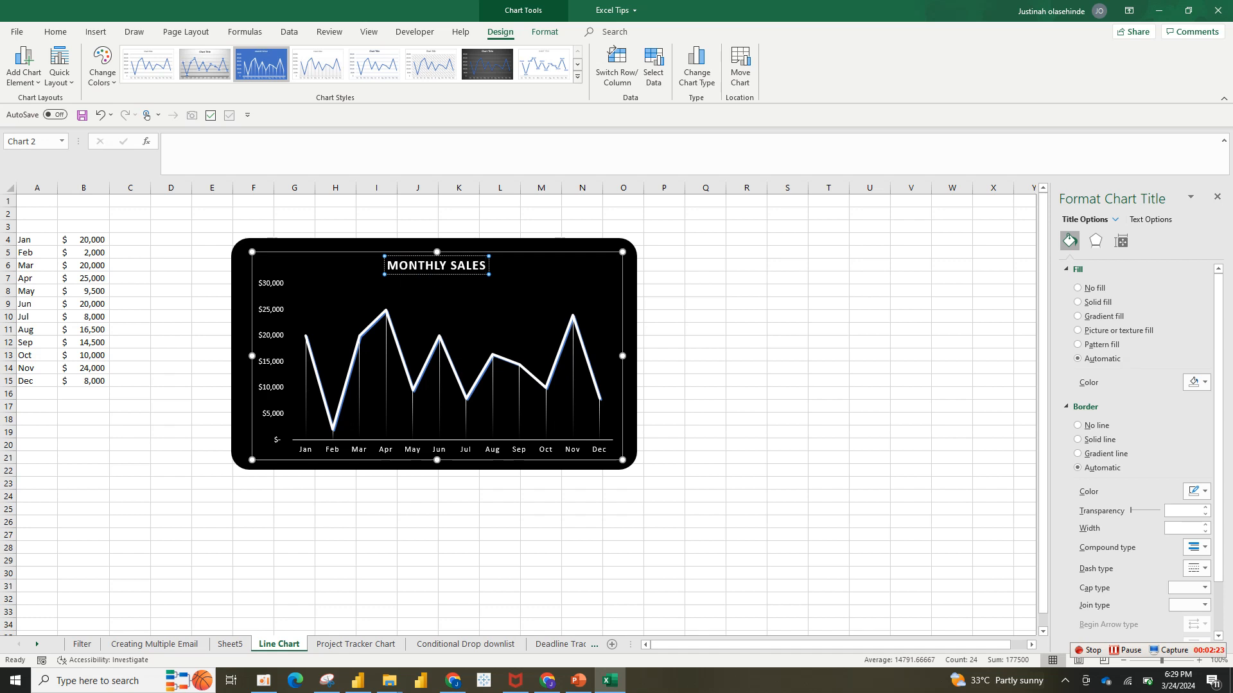
Enlarge the plot area up and to the right so it reaches the chart's right edge
left_click(464, 303)
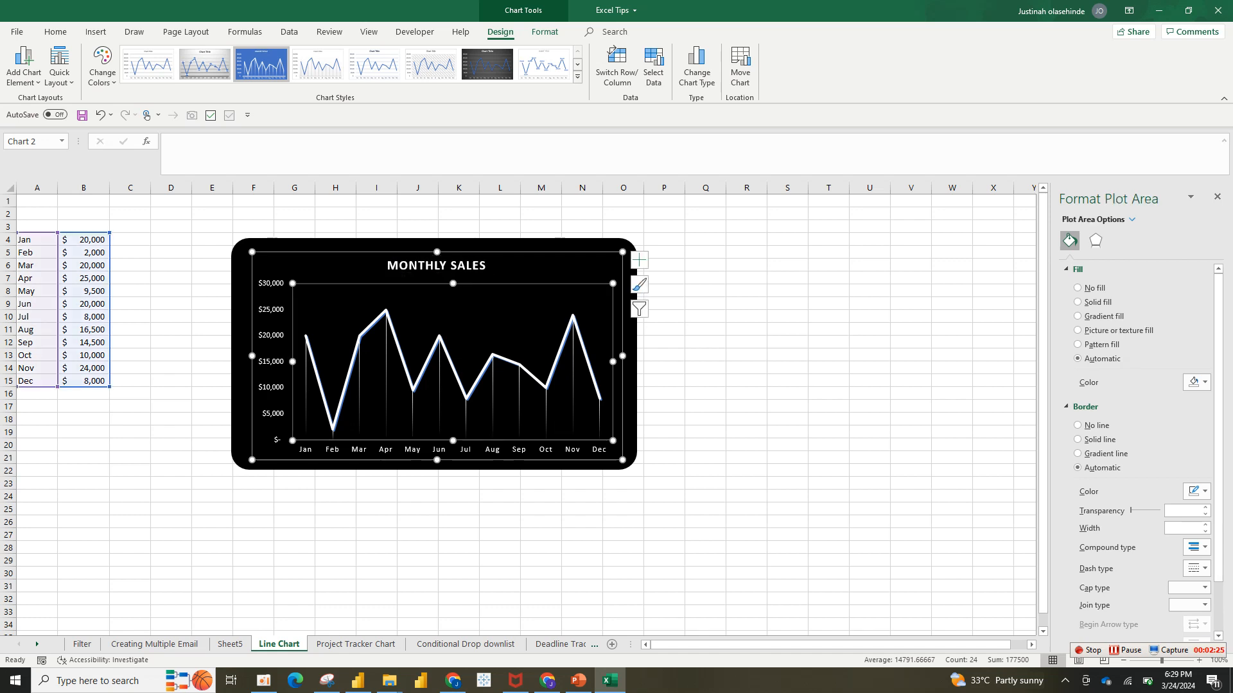
left_click_drag(614, 283, 622, 260)
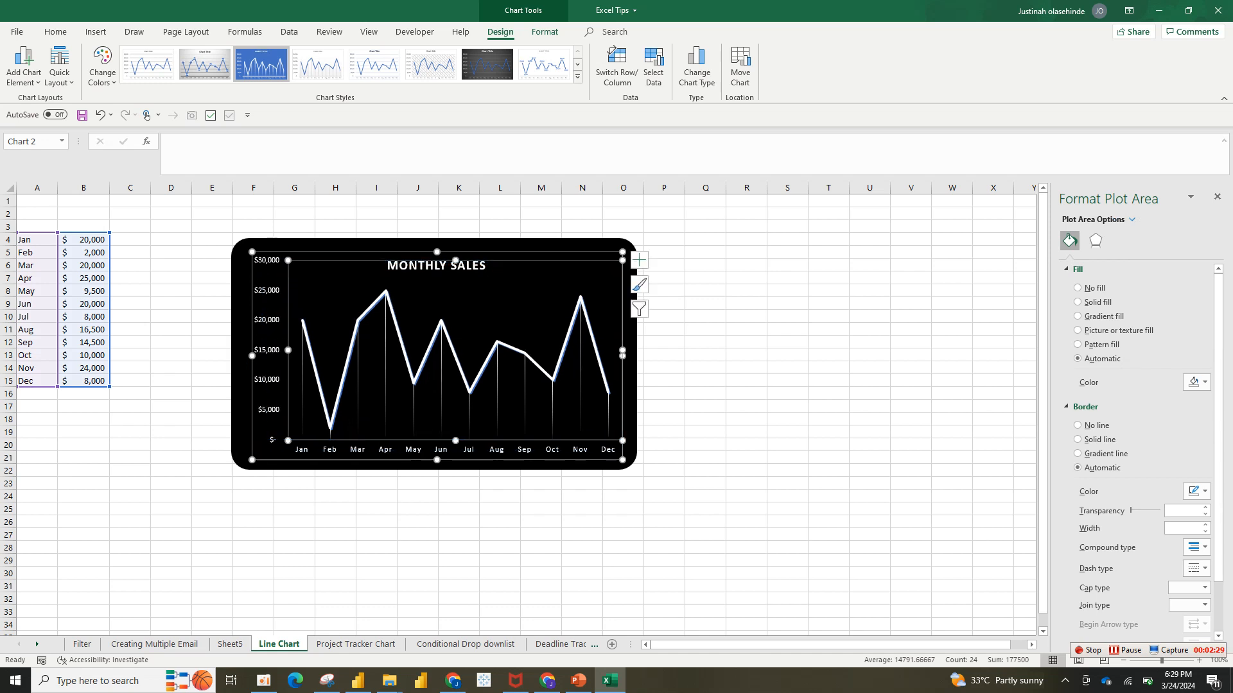
Delete the chart's drop lines, and widen the black rectangle and the chart to the right, to about column P
left_click(525, 392)
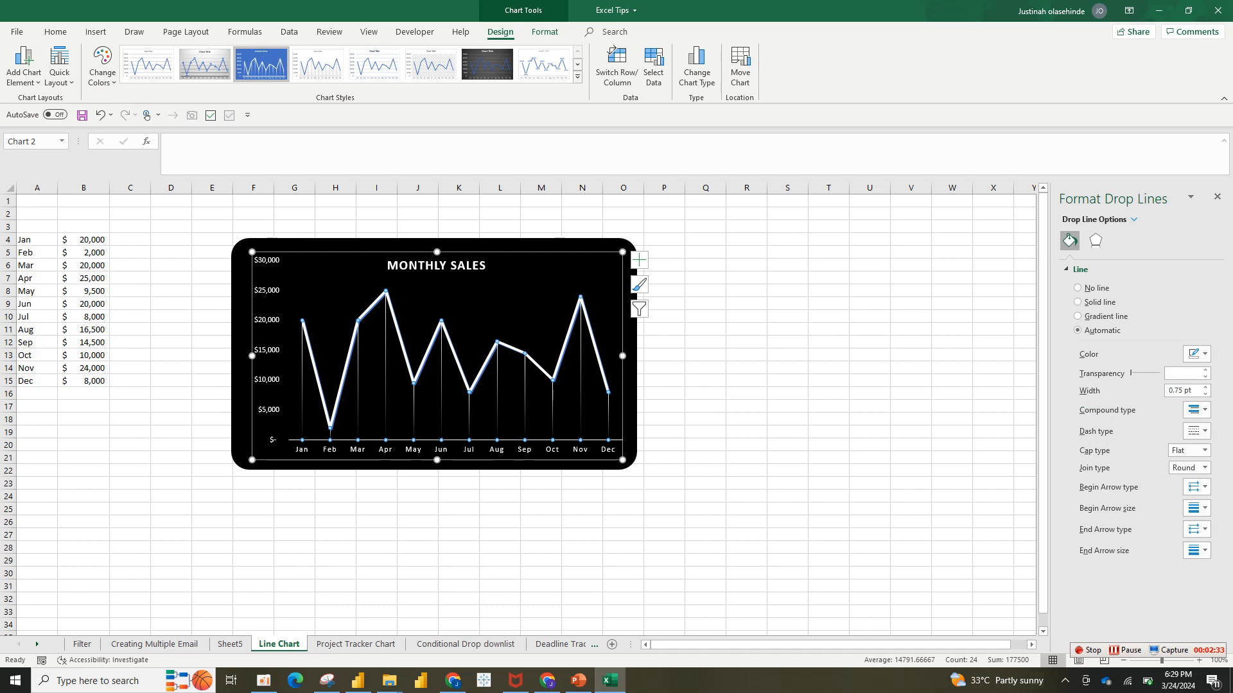
key("Delete")
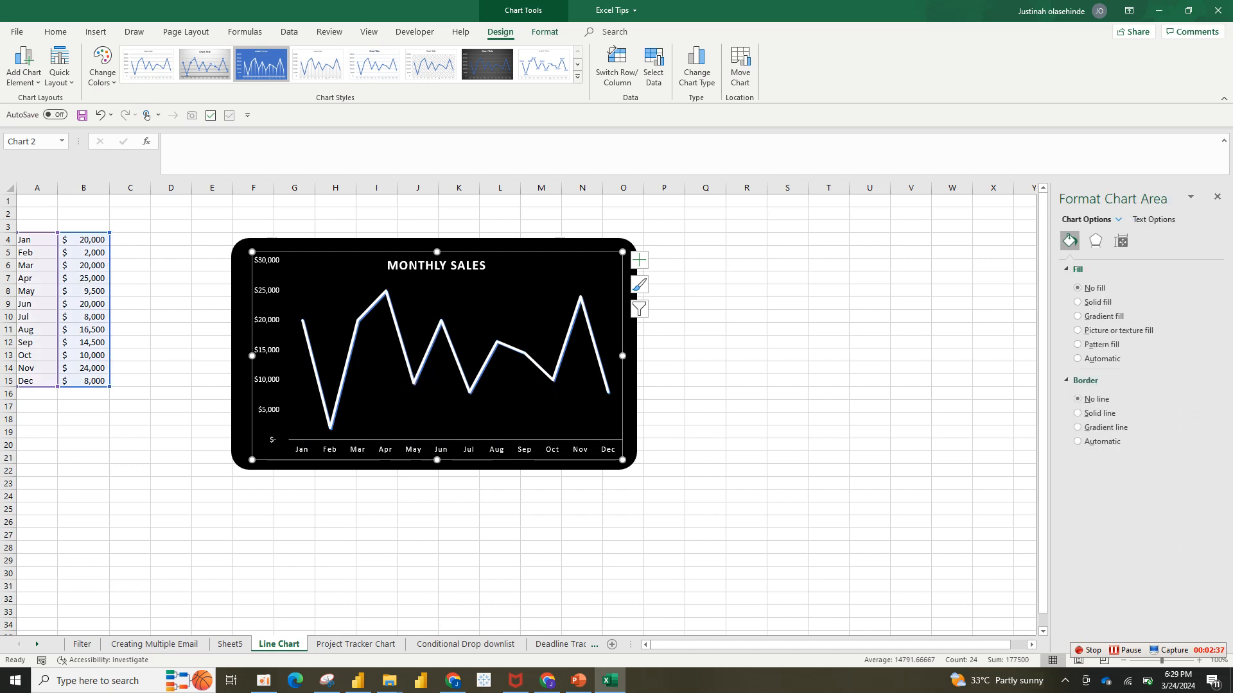
left_click(630, 247)
left_click_drag(637, 354, 680, 354)
left_click(609, 344)
left_click_drag(622, 460, 662, 452)
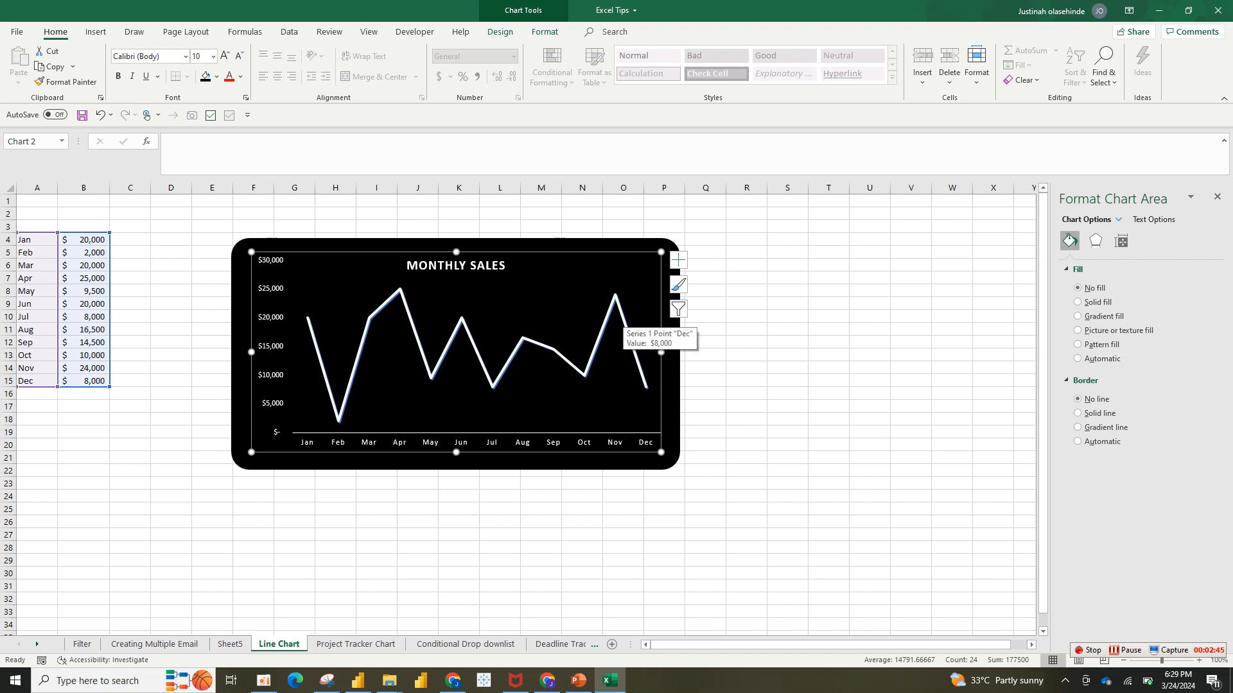
Make the sales series a smoothed line and set its line style to Gradient line
left_click(631, 340)
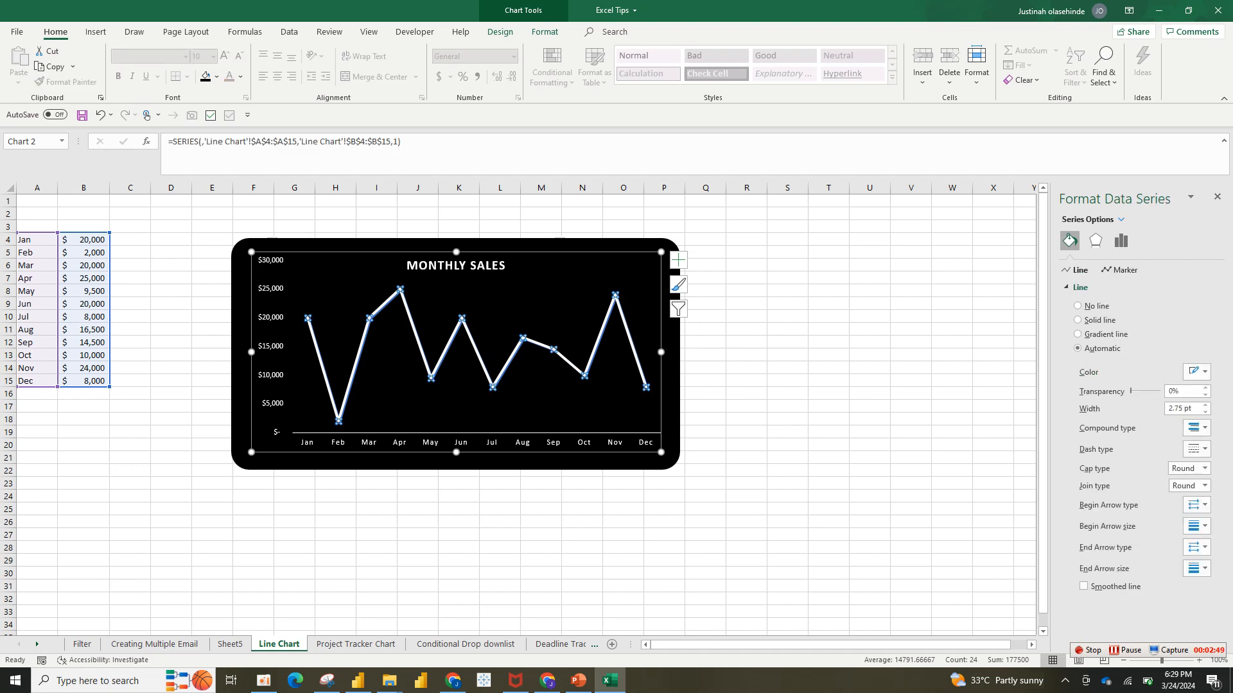
right_click(619, 309)
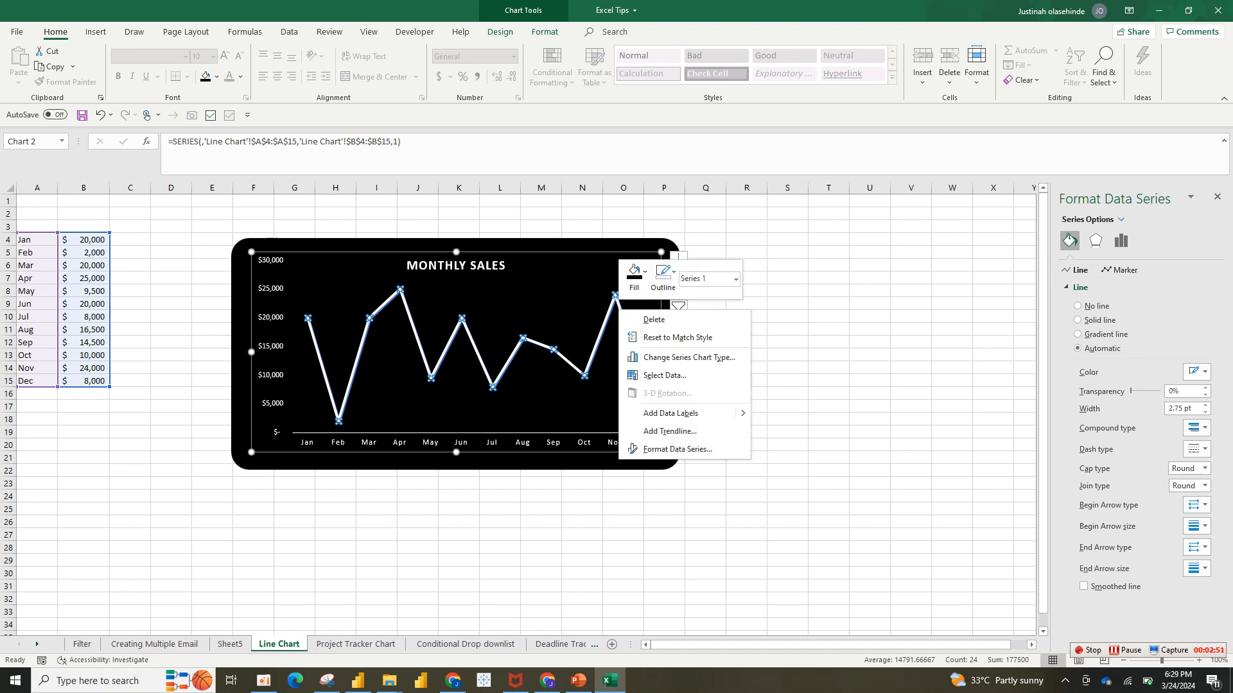
left_click(633, 449)
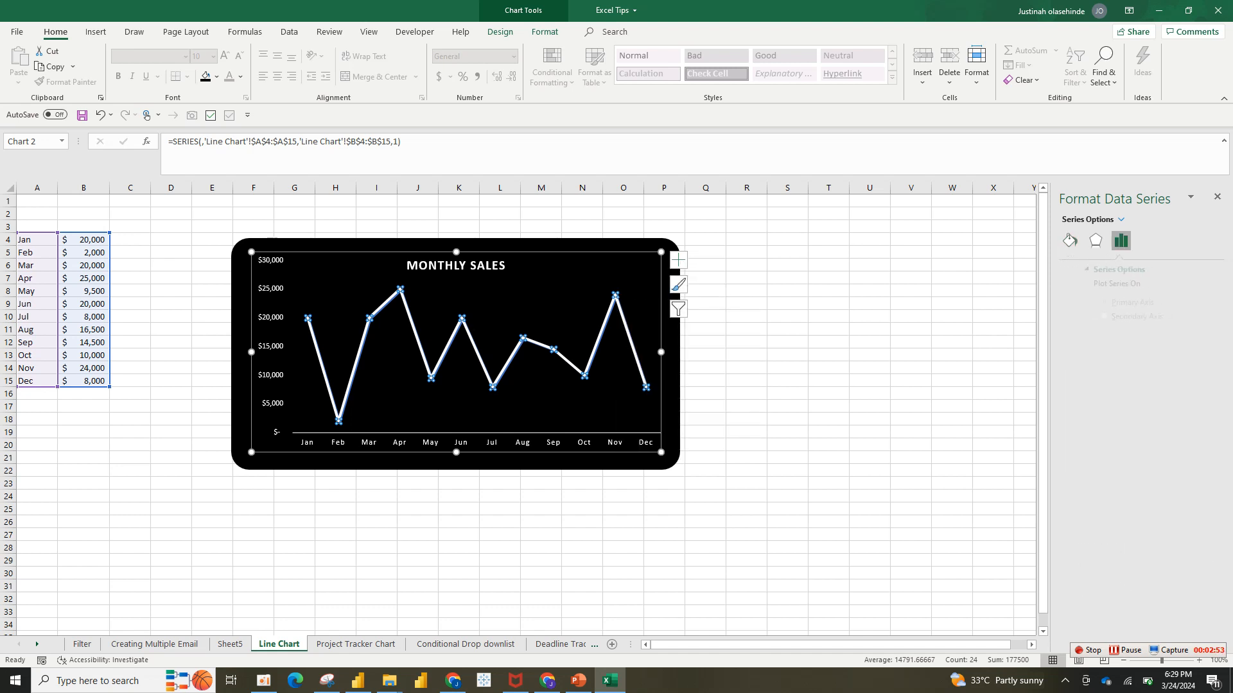
left_click(1069, 240)
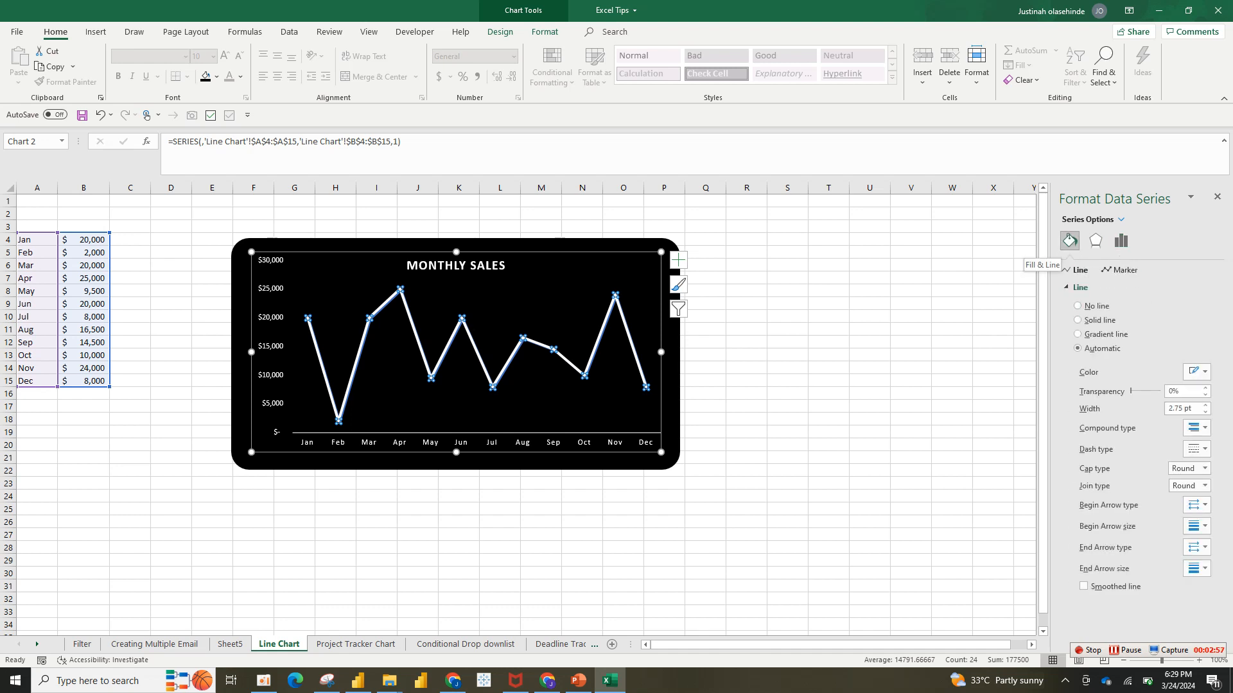
left_click(1084, 586)
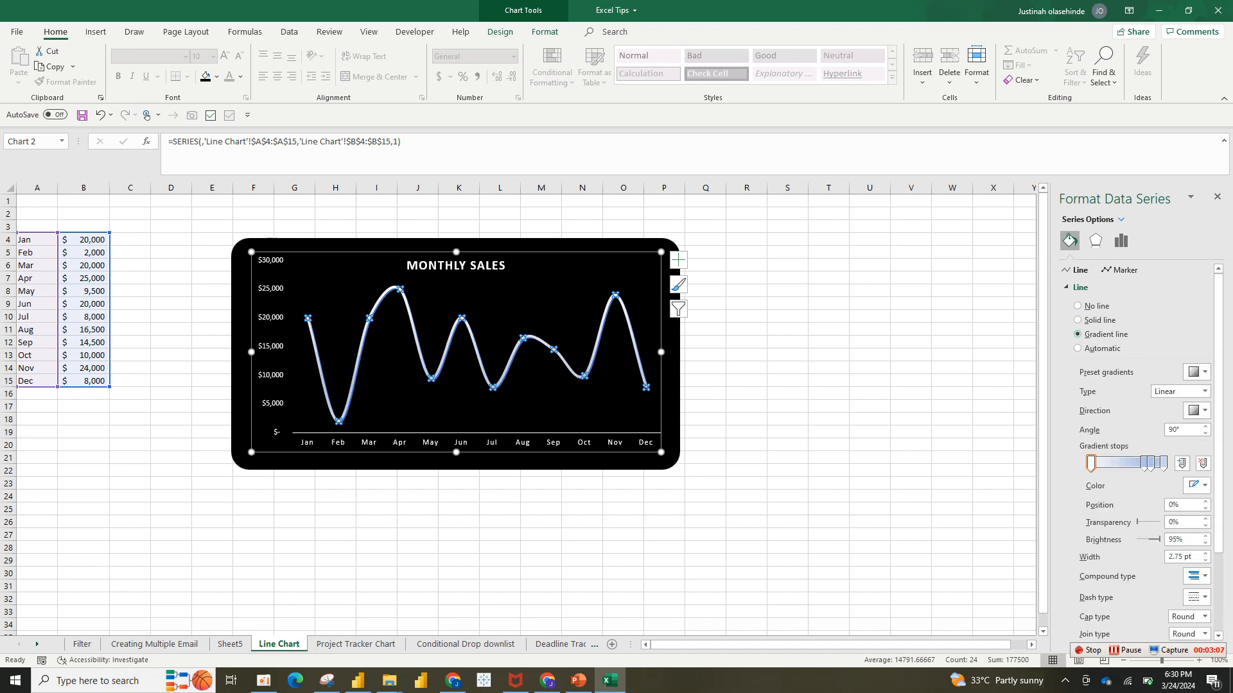
Remove the two middle gradient stops from the sales line and move the first stop towards the middle
left_click(1150, 462)
left_click(1203, 463)
left_click(1203, 463)
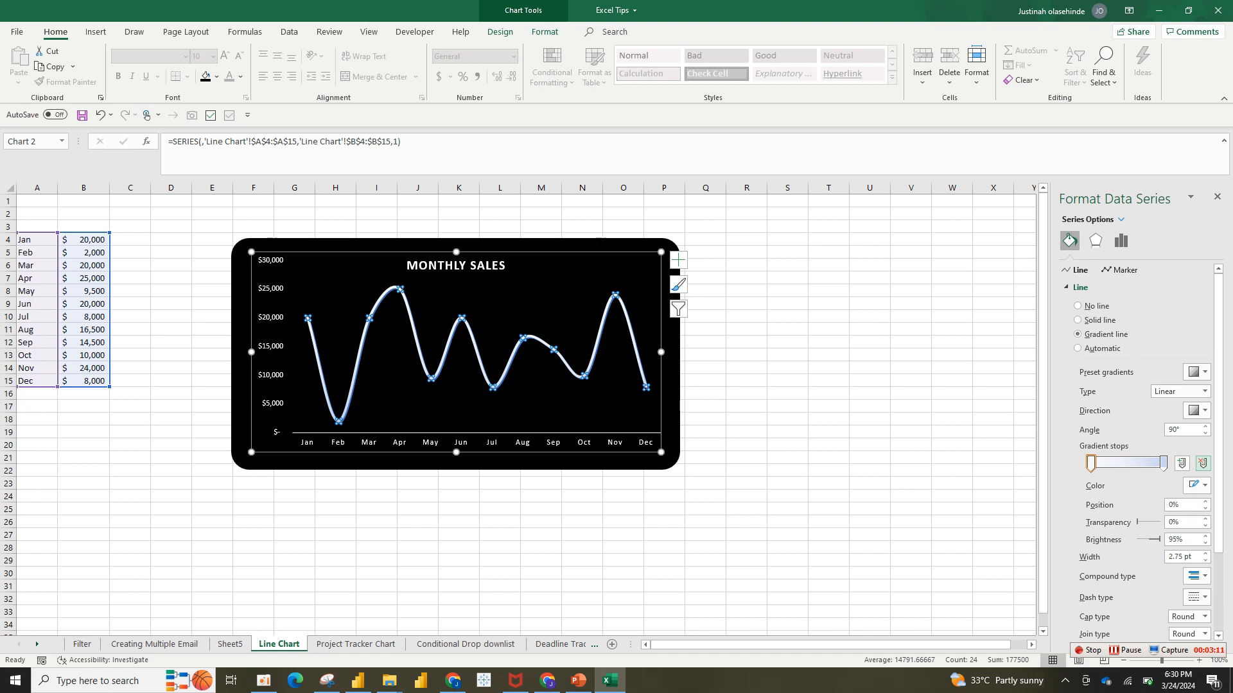
left_click_drag(1090, 464, 1125, 463)
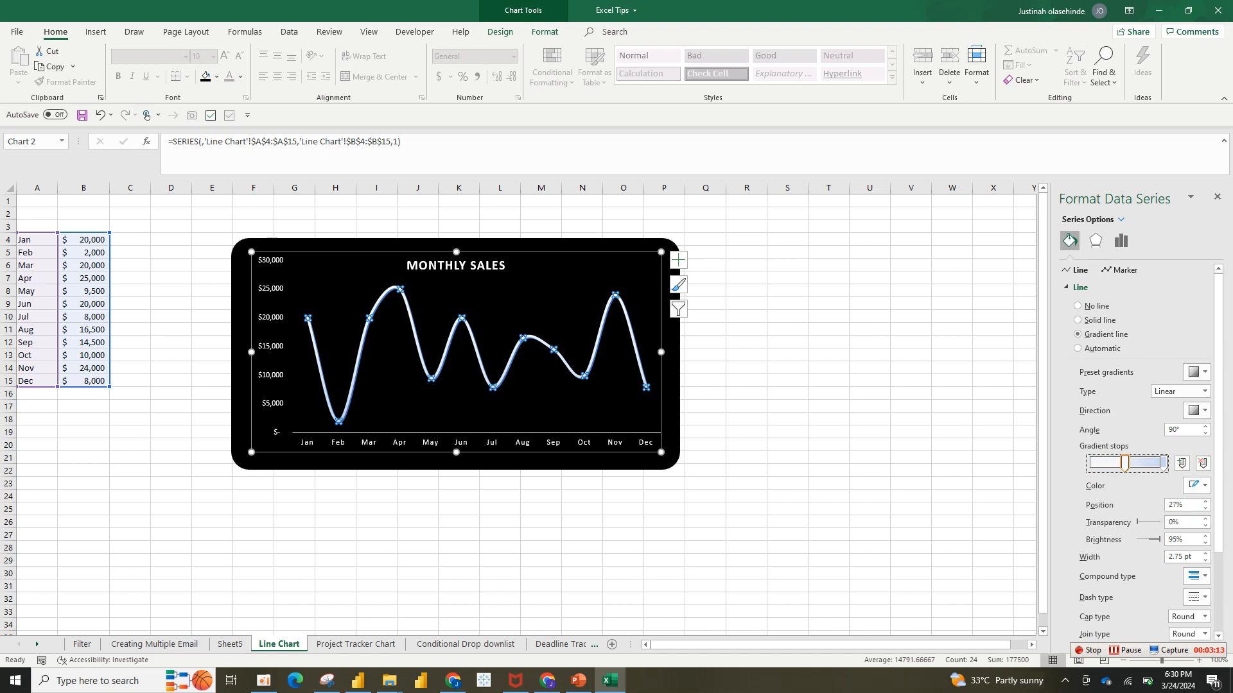
Colour the last gradient stop of the sales line dark red and move it to position 81%
left_click(1163, 462)
left_click(1196, 486)
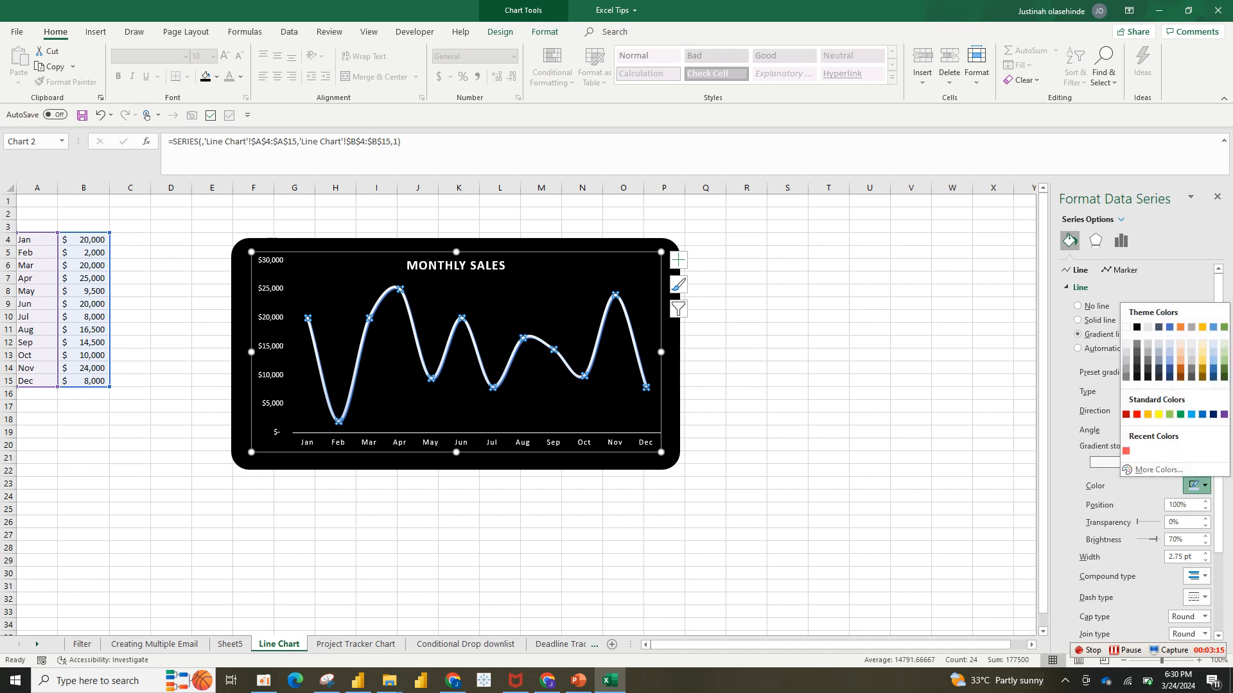
left_click(1126, 414)
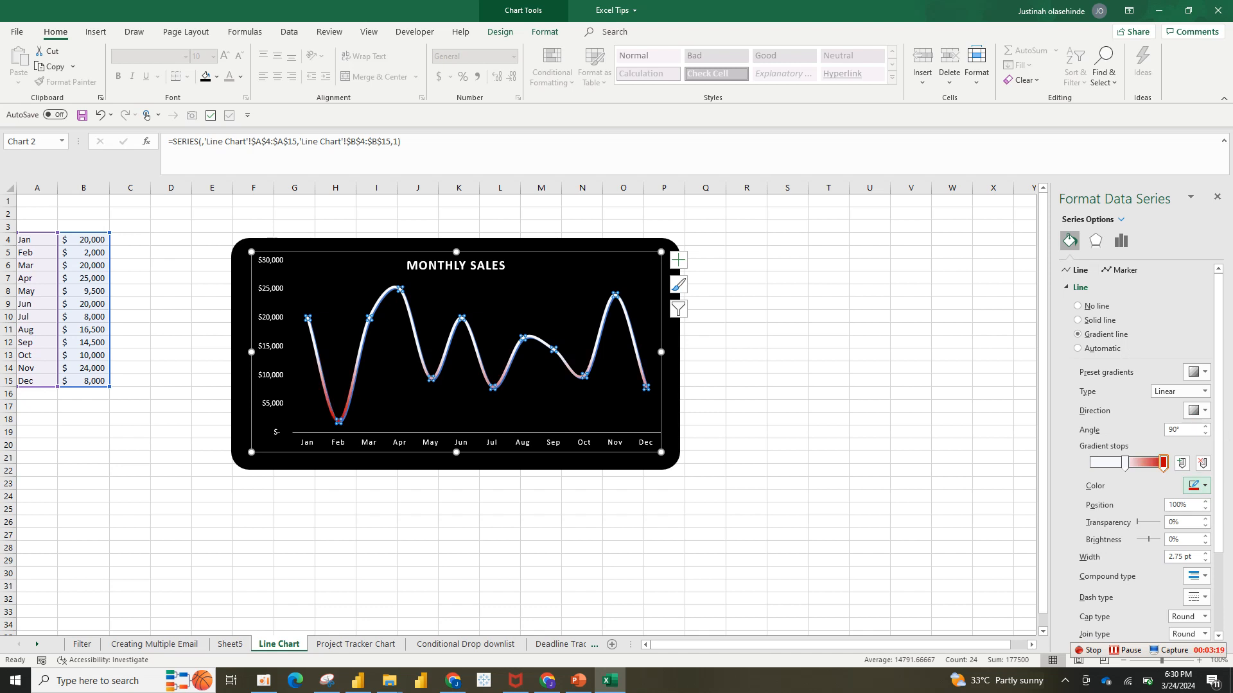
left_click_drag(1163, 463, 1150, 463)
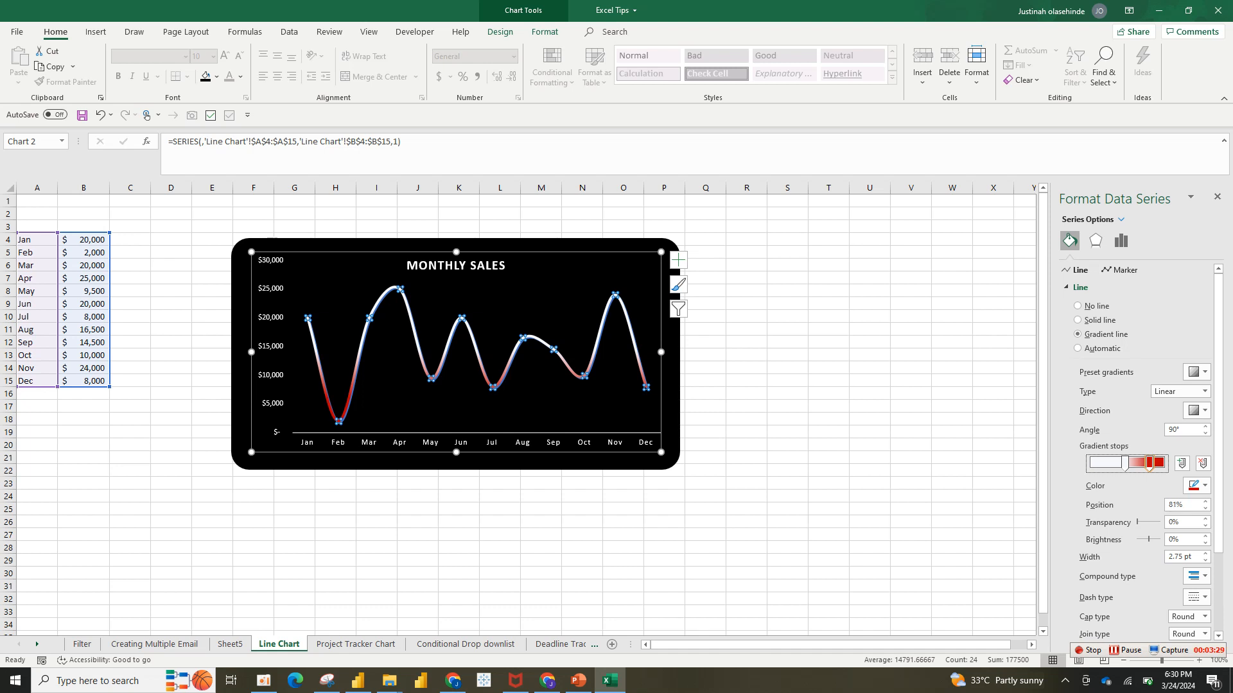
Widen the chart slightly on both sides and move the sales line's red gradient stop to position 66%
left_click_drag(661, 453, 666, 450)
left_click_drag(251, 451, 244, 454)
left_click(351, 371)
mouse_move(1124, 463)
left_mouse_down()
mouse_move(1149, 463)
mouse_move(1138, 463)
left_mouse_up()
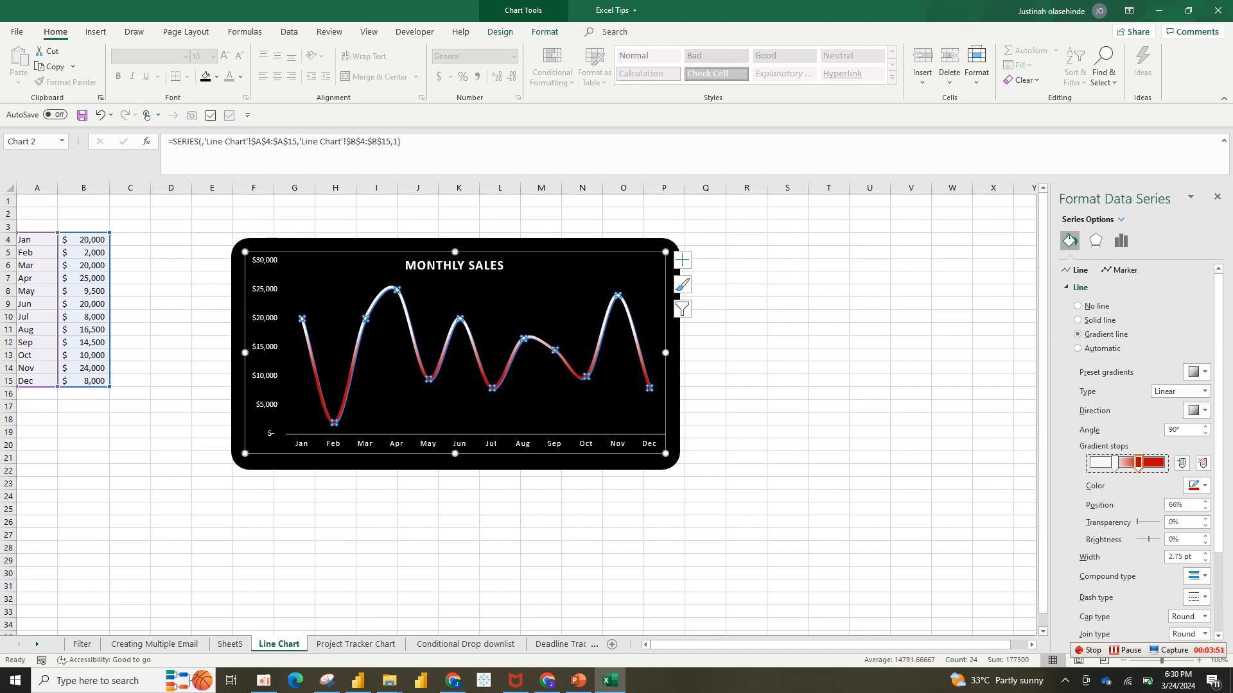
Try data labels on the sales line and remove them again
left_click(682, 260)
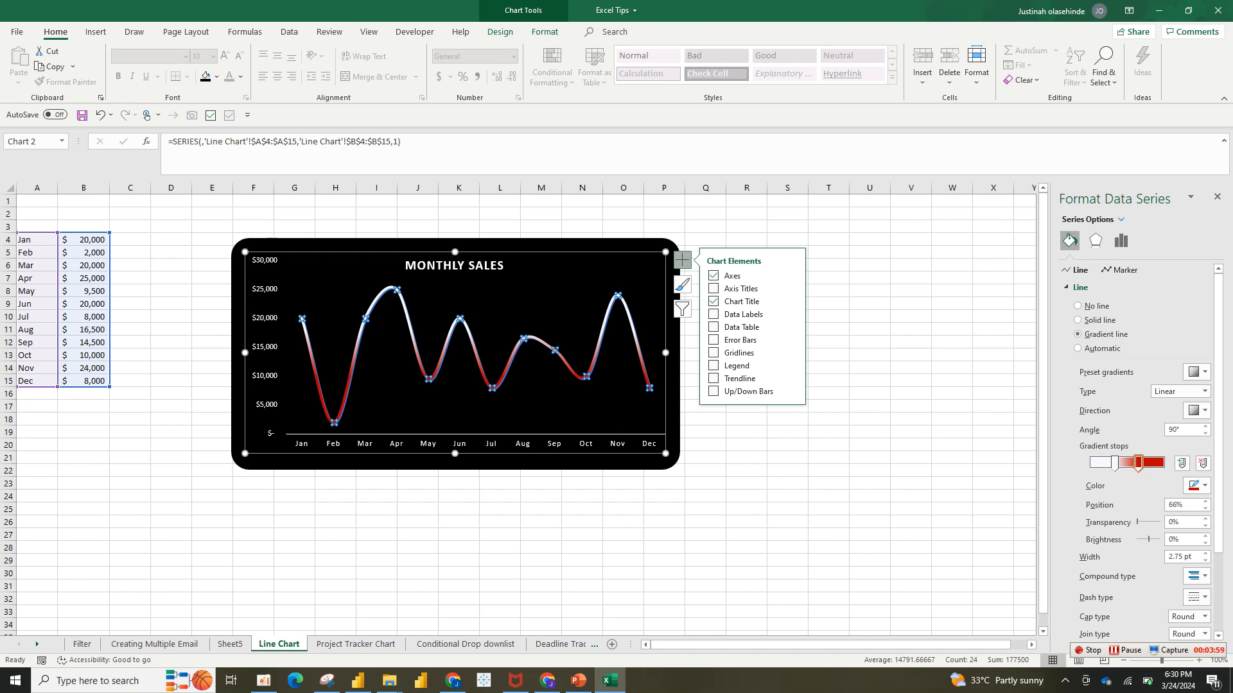
left_click(712, 314)
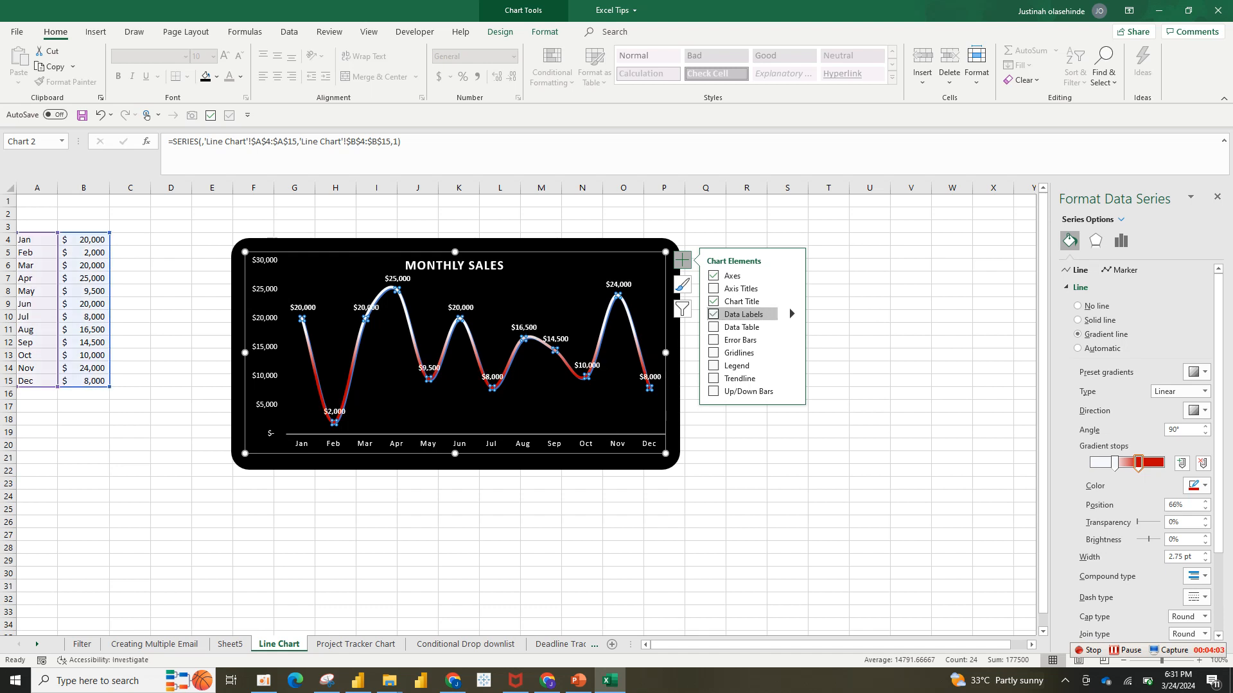
left_click(869, 468)
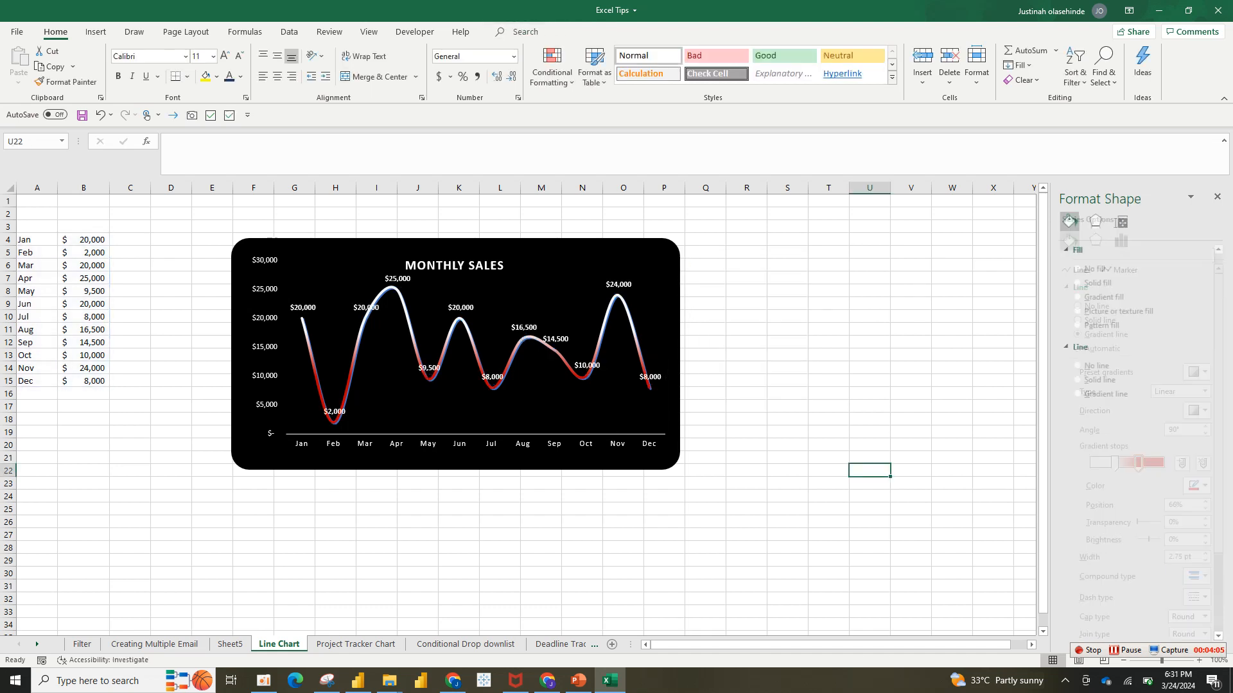
left_click(635, 340)
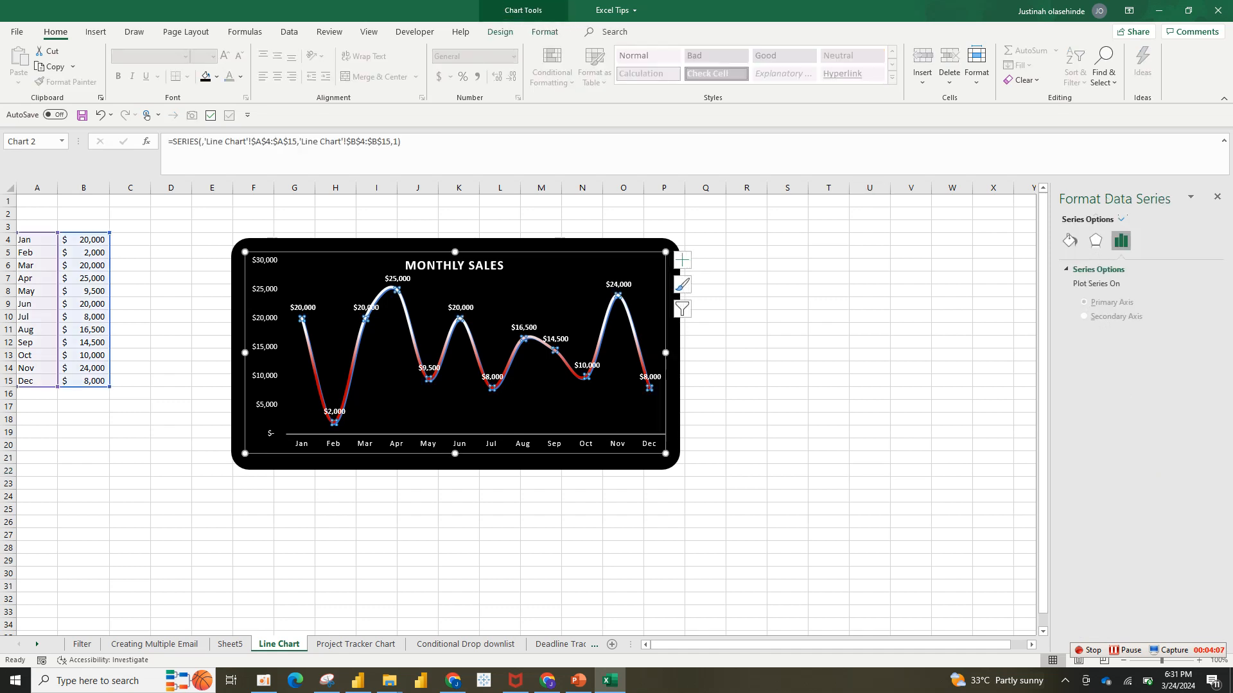
left_click(683, 261)
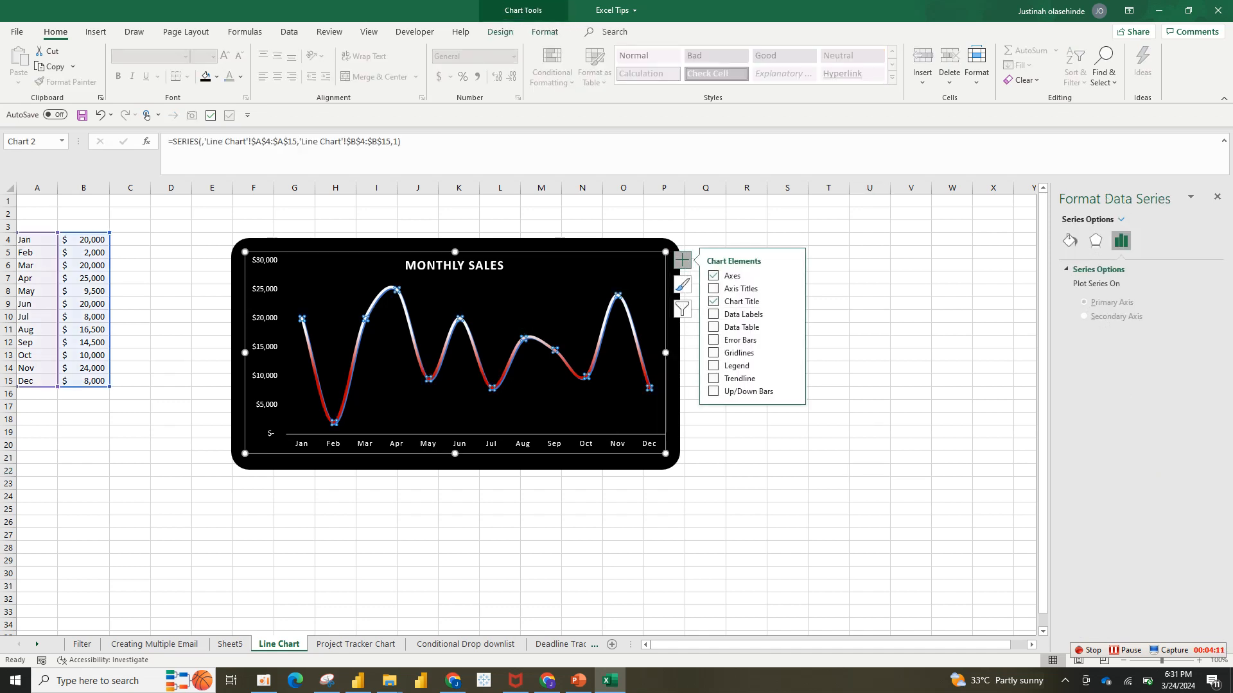
left_click(673, 379)
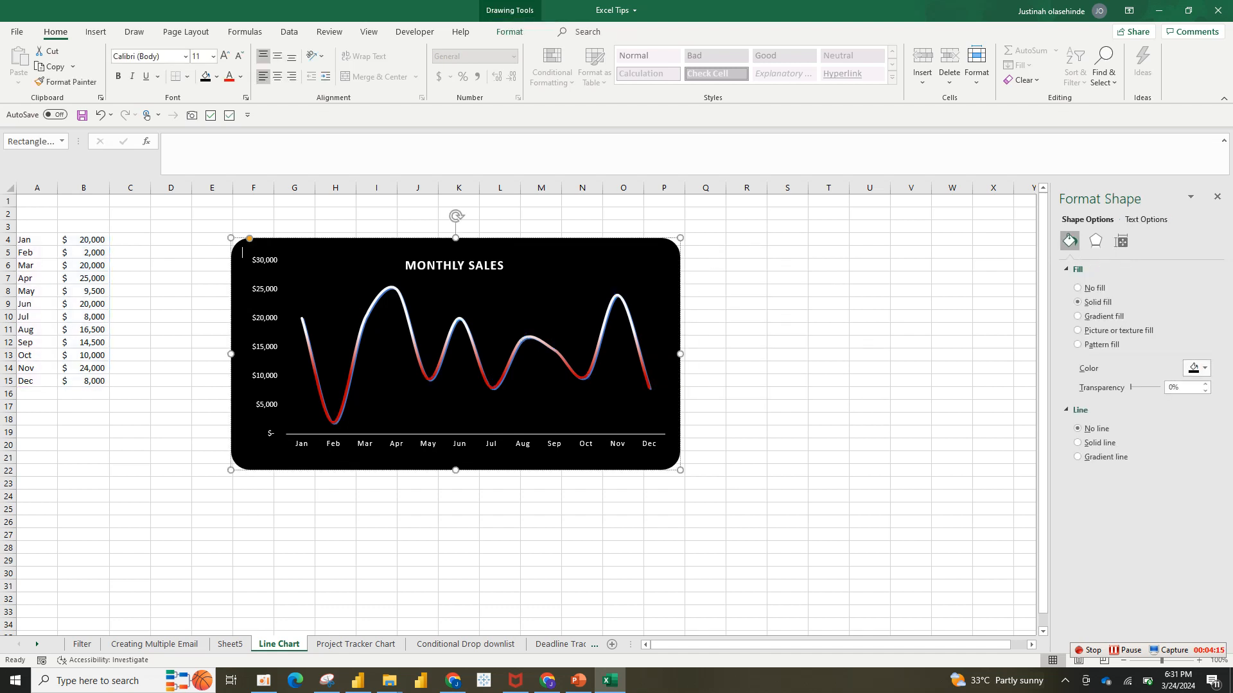
Increase the font size of the month labels on the horizontal axis to 12
left_click(460, 444)
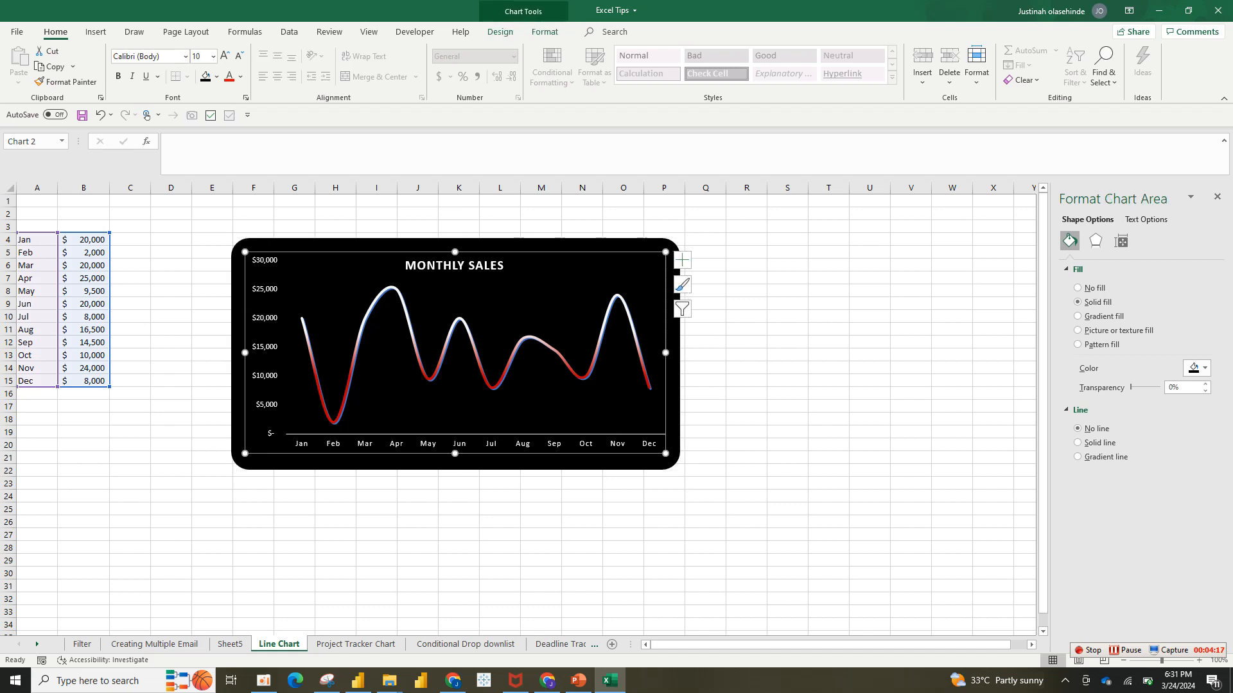
left_click(460, 443)
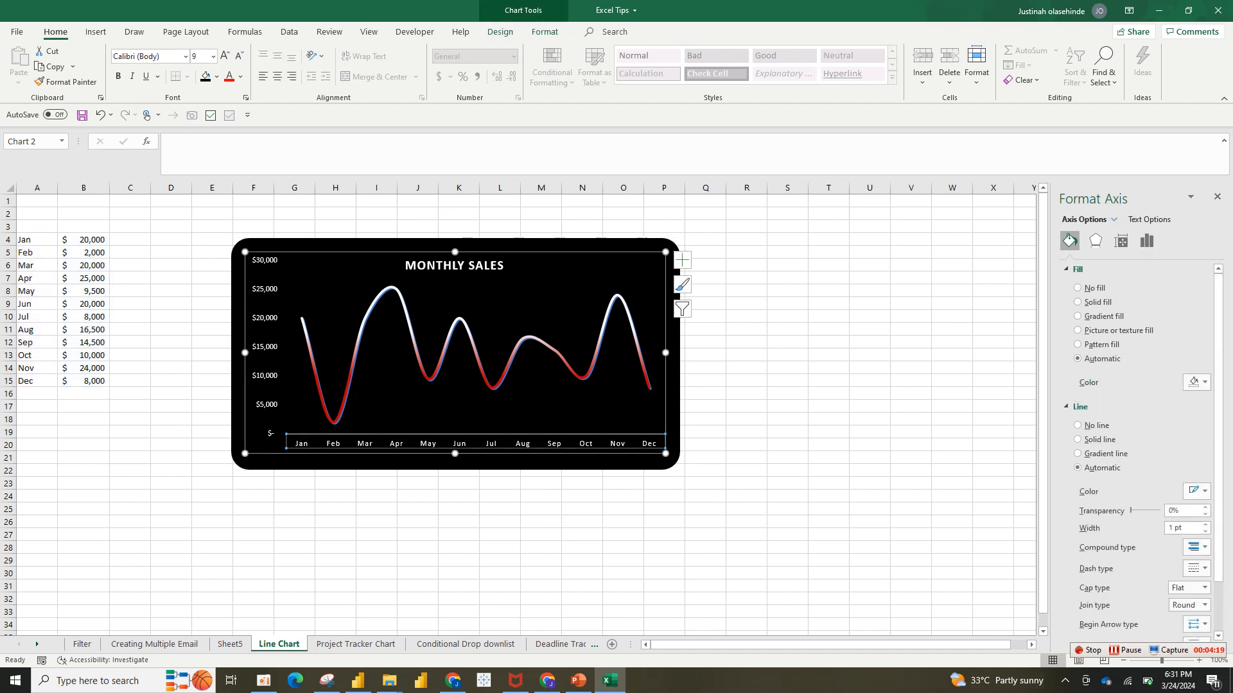
left_click(224, 56)
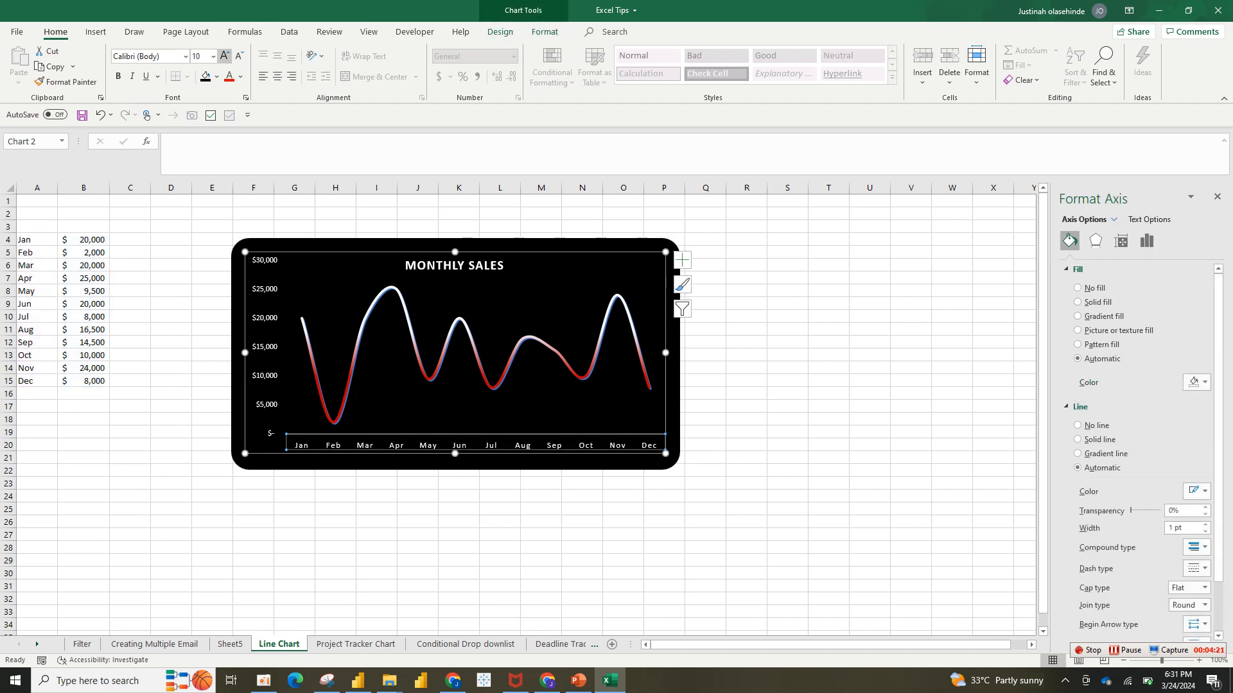
left_click(225, 56)
left_click(224, 56)
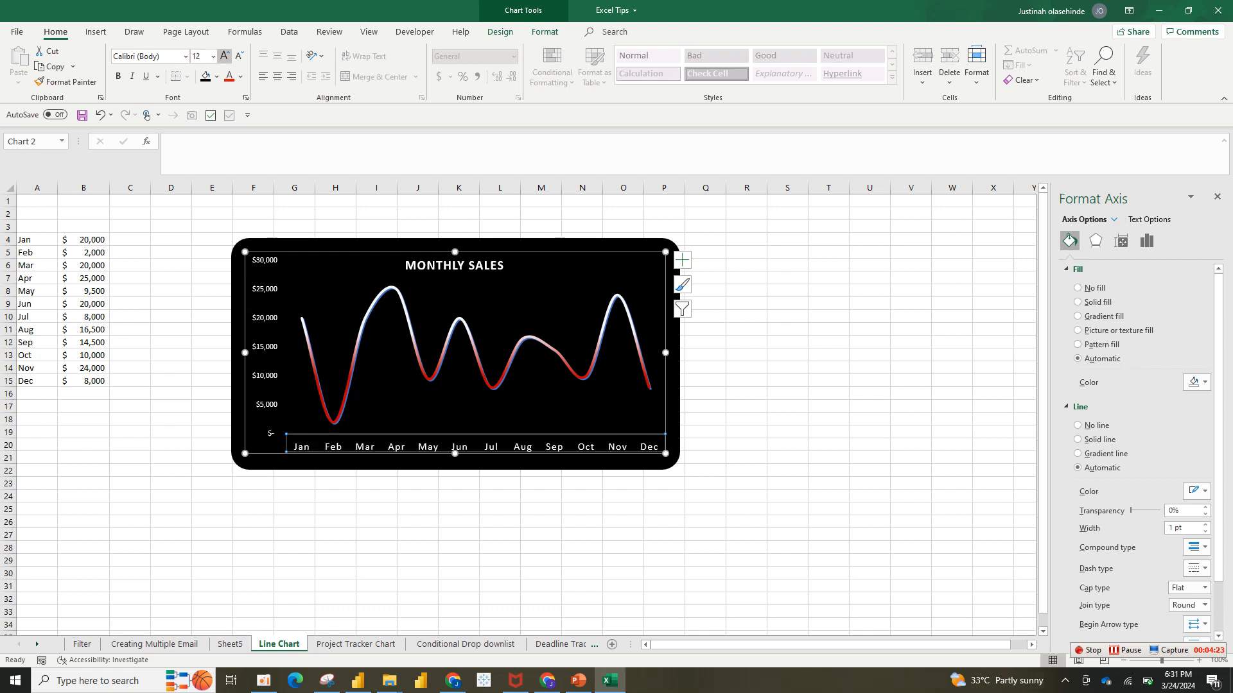
left_click(667, 431)
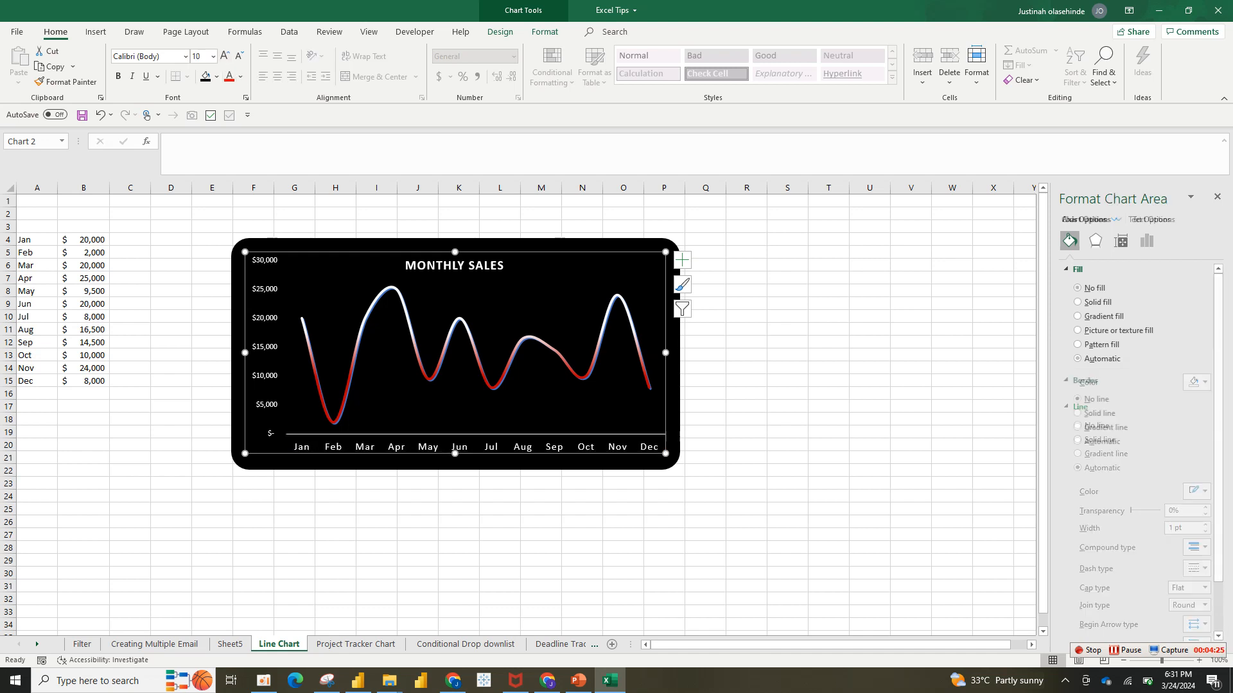
Set the font colour of the dollar labels on the vertical axis to white
left_click(265, 346)
left_click(240, 76)
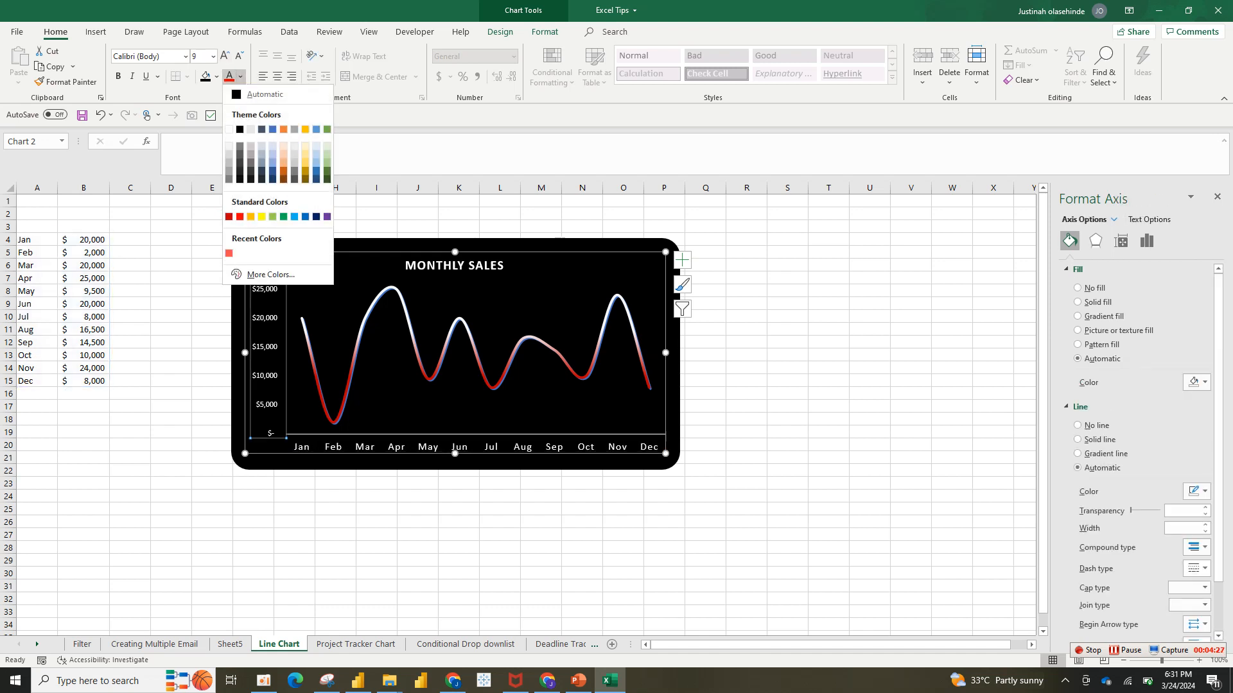
left_click(228, 129)
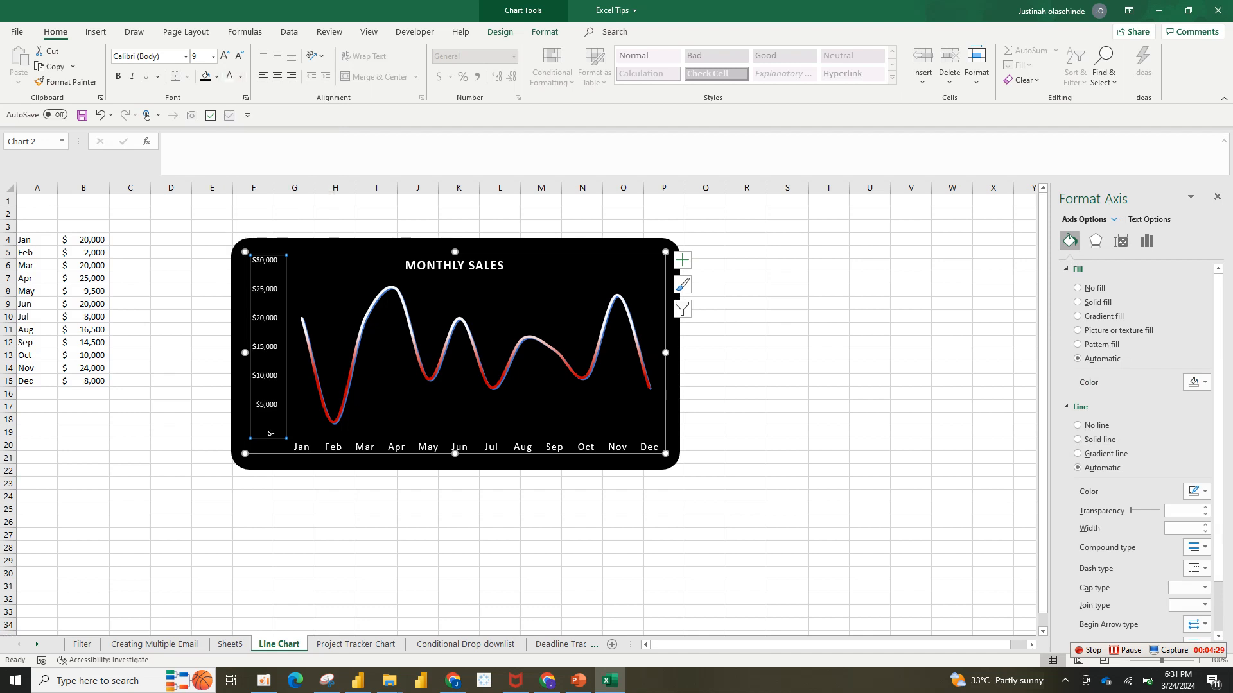
left_click(533, 303)
left_click(788, 265)
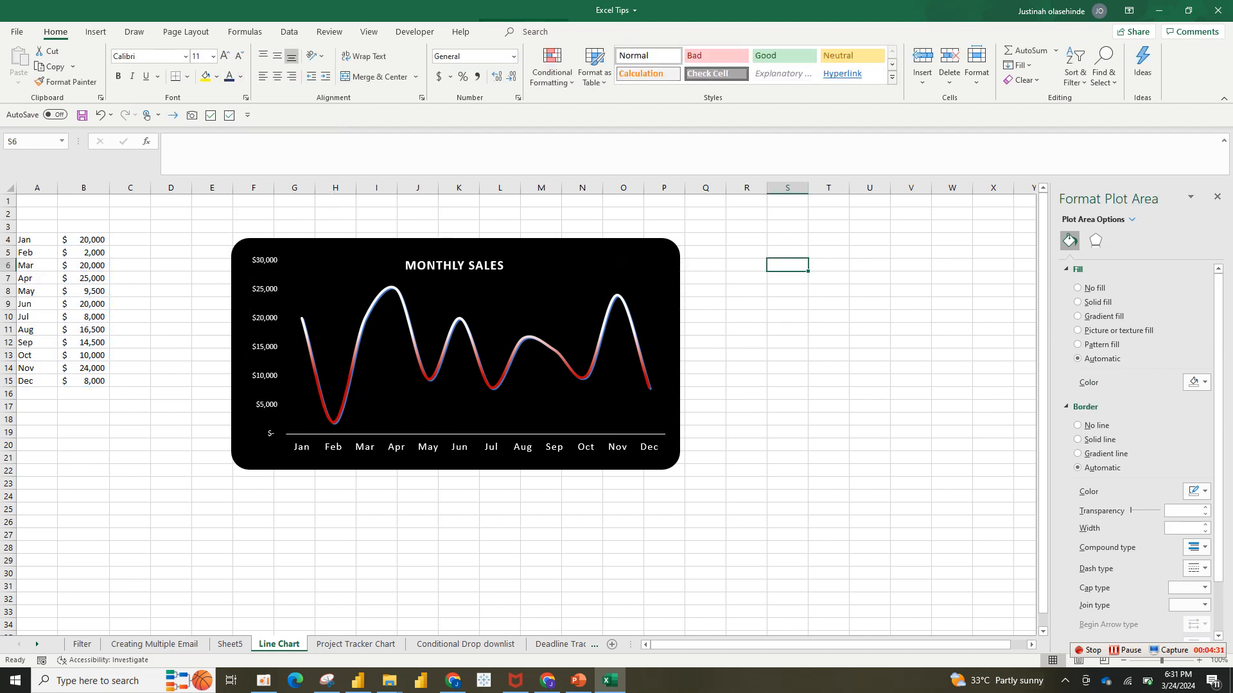
Nudge the chart slightly upwards inside the black rectangle and group the chart with the rectangle
left_click(546, 299)
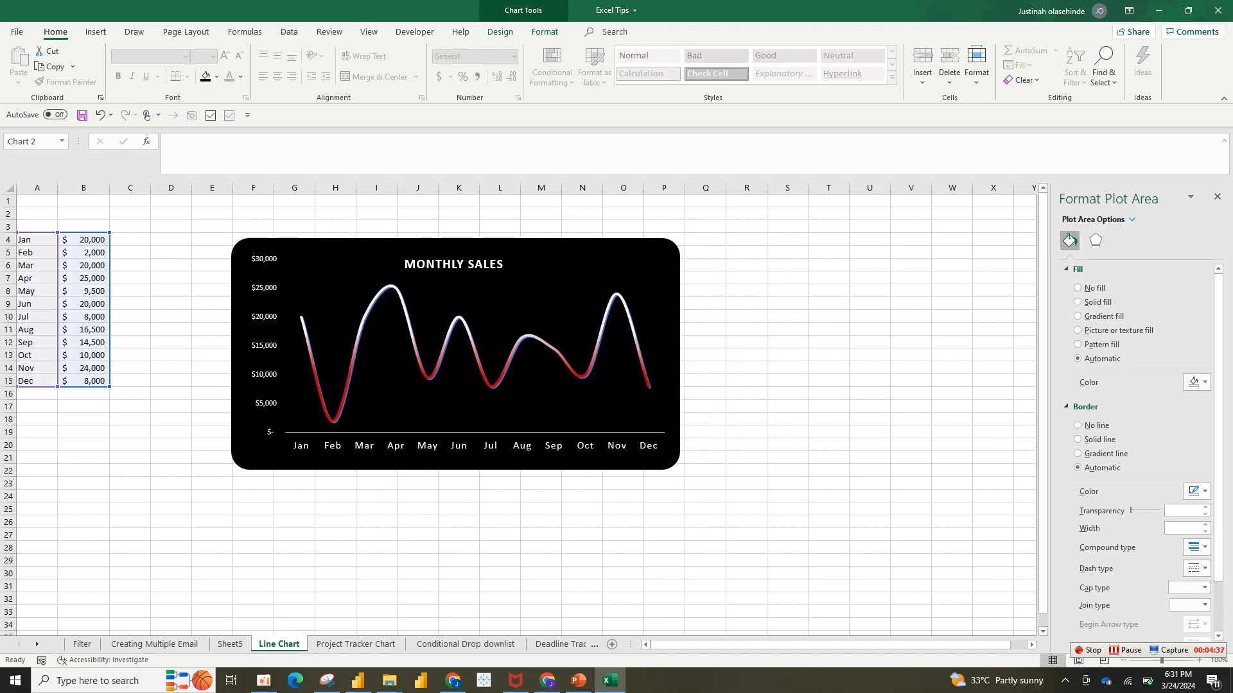
left_click_drag(477, 360, 475, 359)
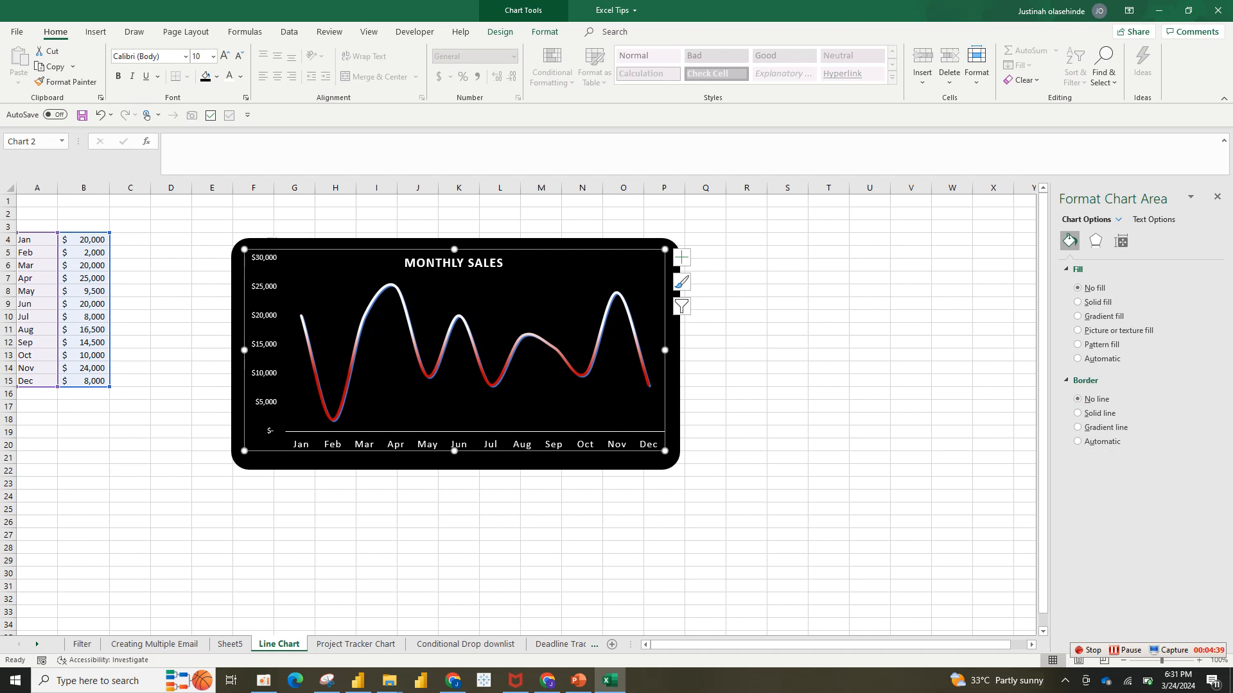
left_click(455, 461, "ctrl")
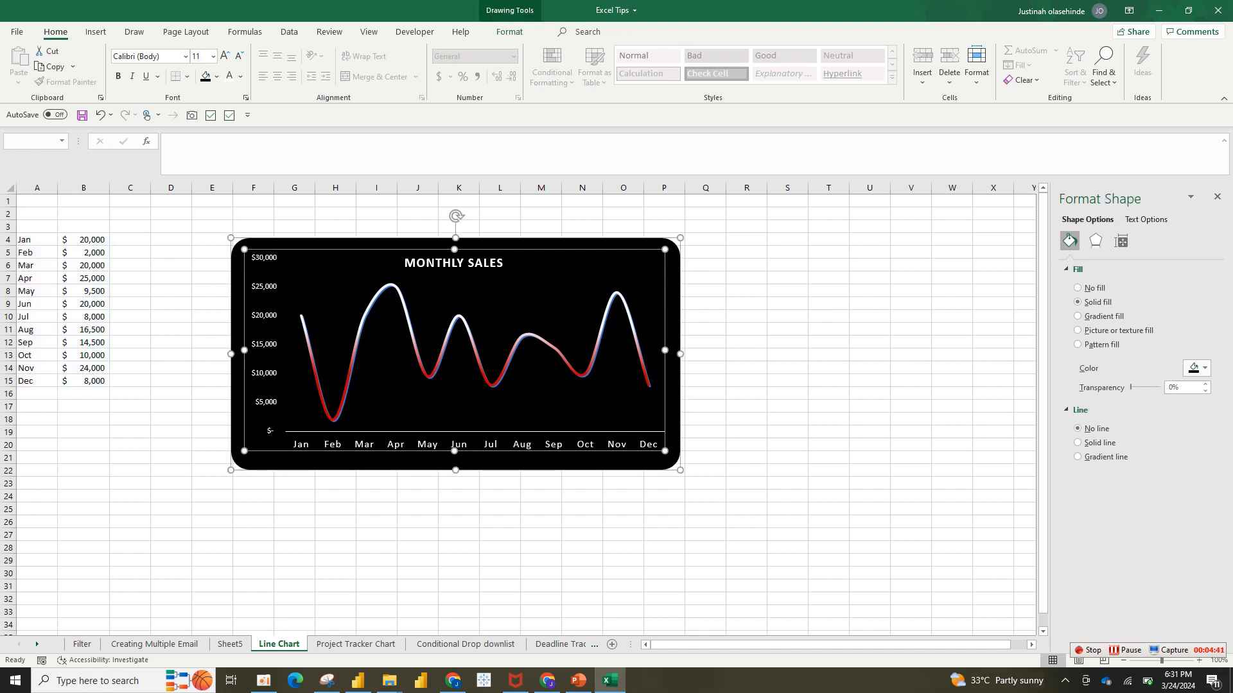
right_click(682, 240)
mouse_move(738, 328)
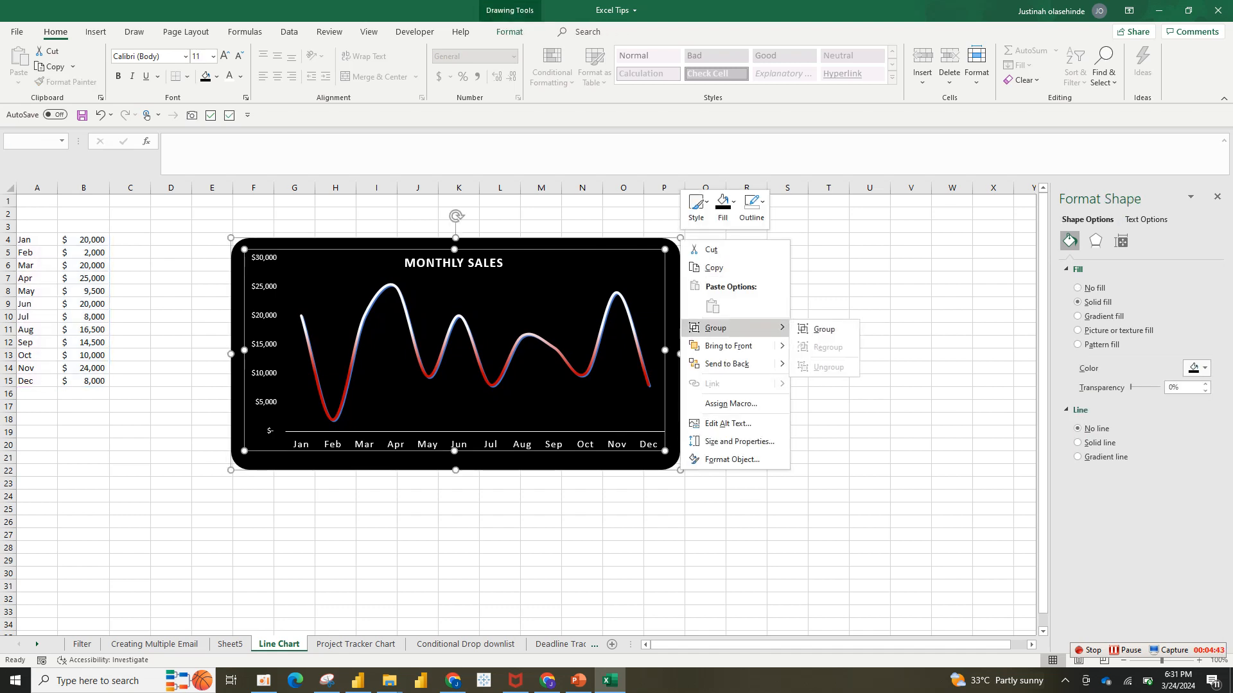
left_click(824, 328)
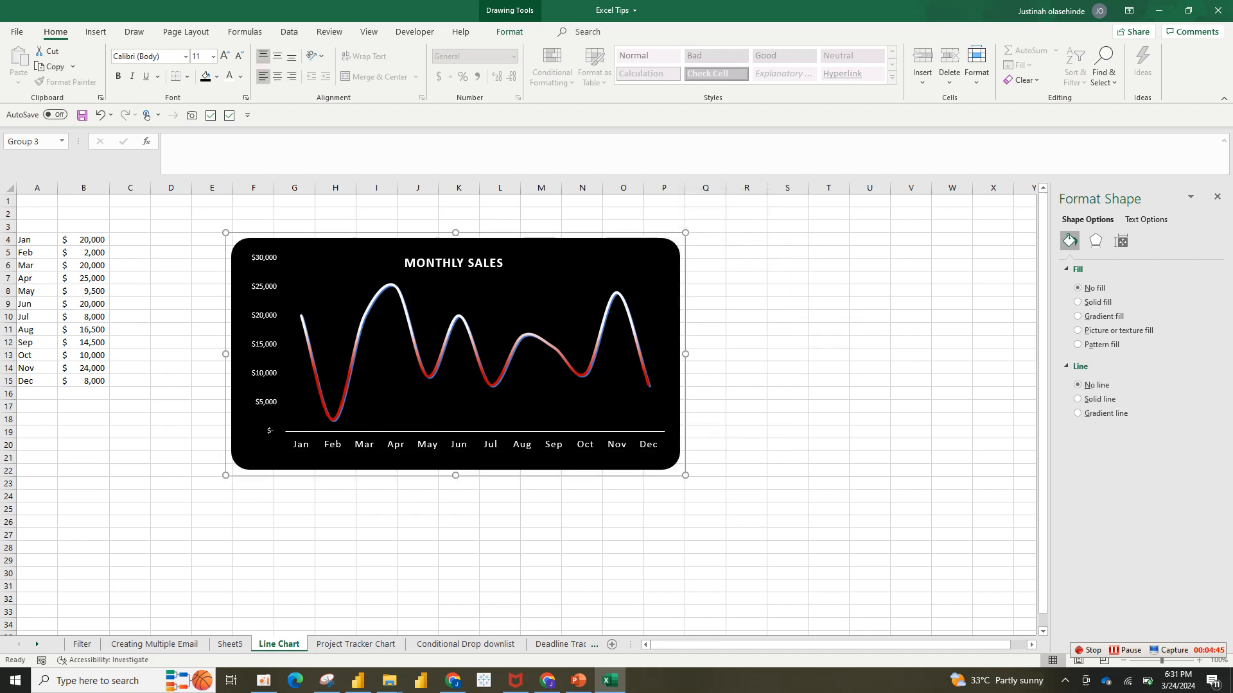
Move the grouped chart and rectangle to the right so it covers about columns G to Q
left_click_drag(456, 354, 494, 375)
left_click(494, 375)
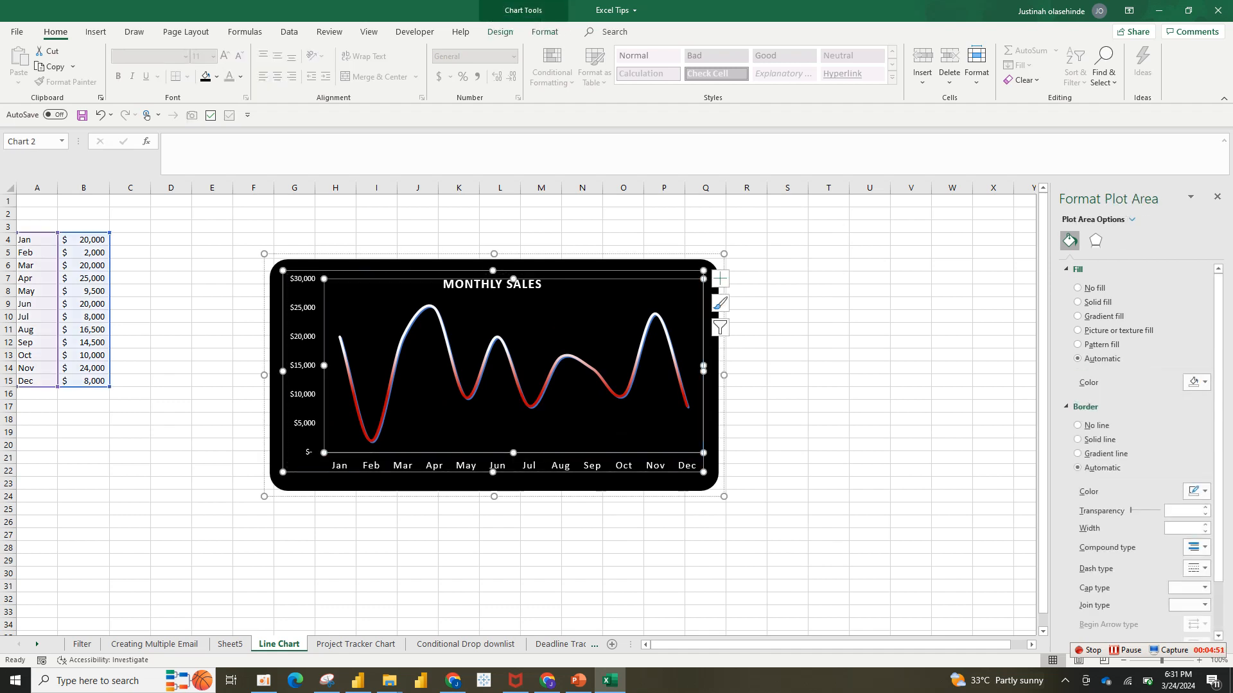
mouse_move(493, 375)
left_mouse_down()
mouse_move(376, 314)
mouse_move(508, 350)
left_mouse_up()
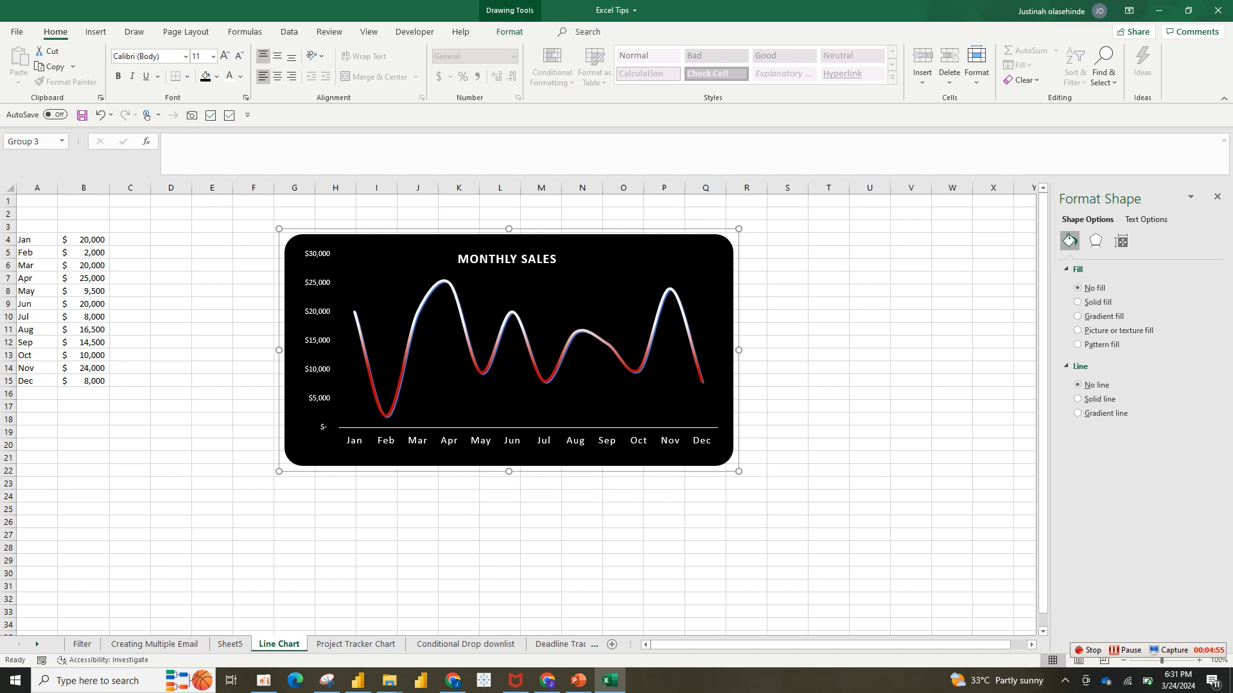
Change the January sales figure to 50,000 and the February figure to 60,000 in the chart's source data
left_click(83, 240)
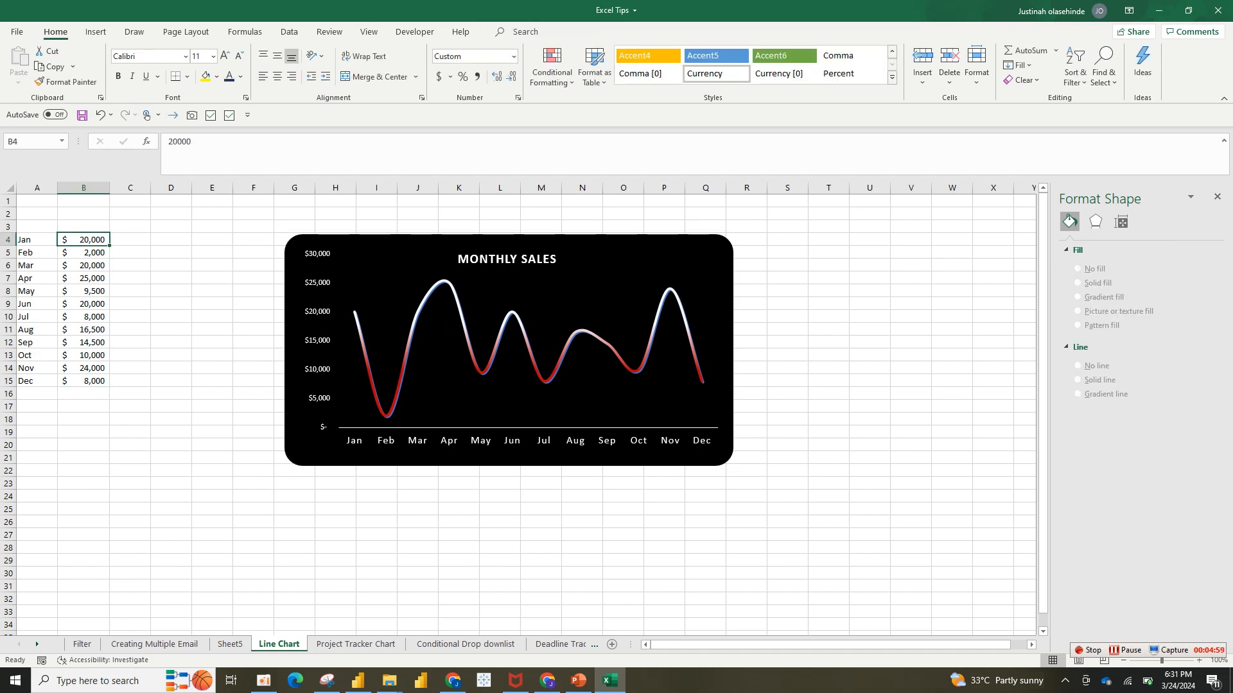
type("50,00")
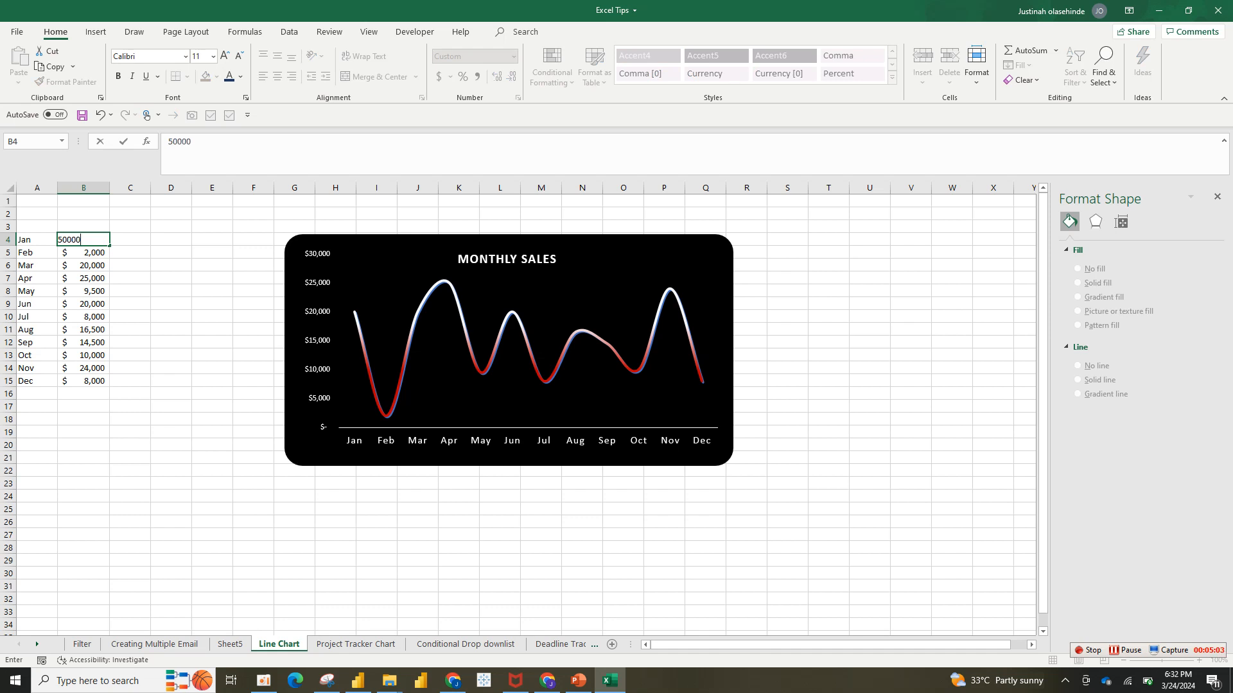
type("0")
left_click(212, 304)
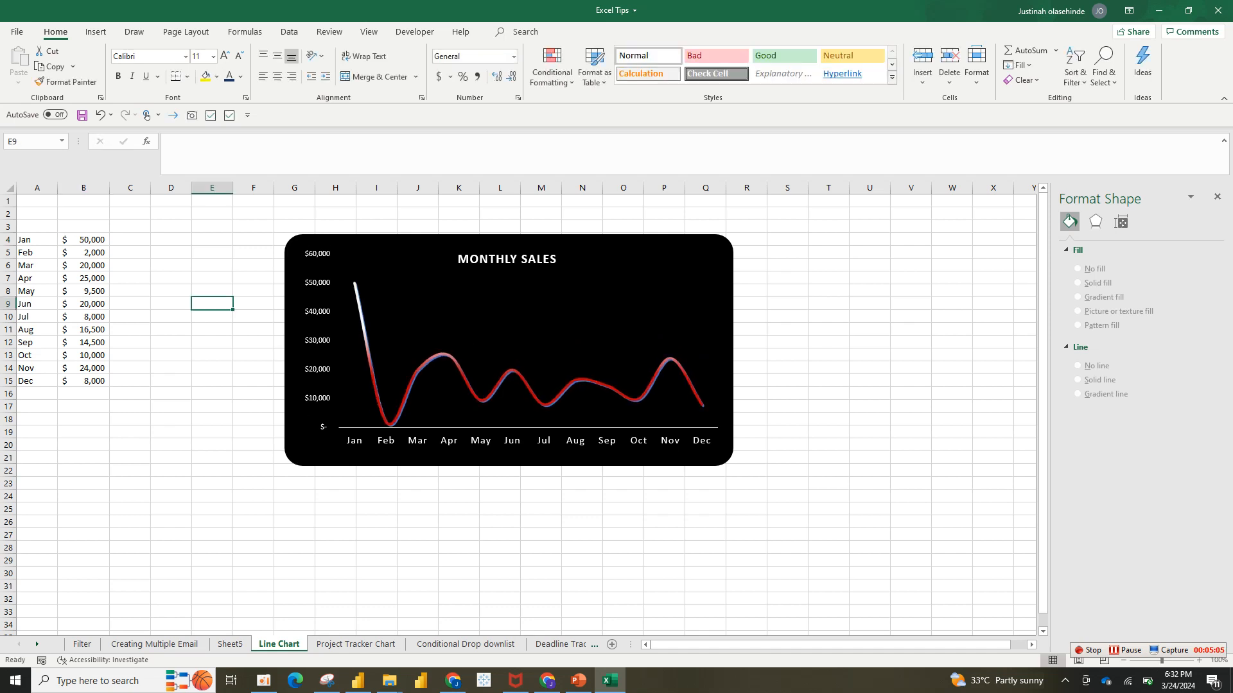
left_click(84, 252)
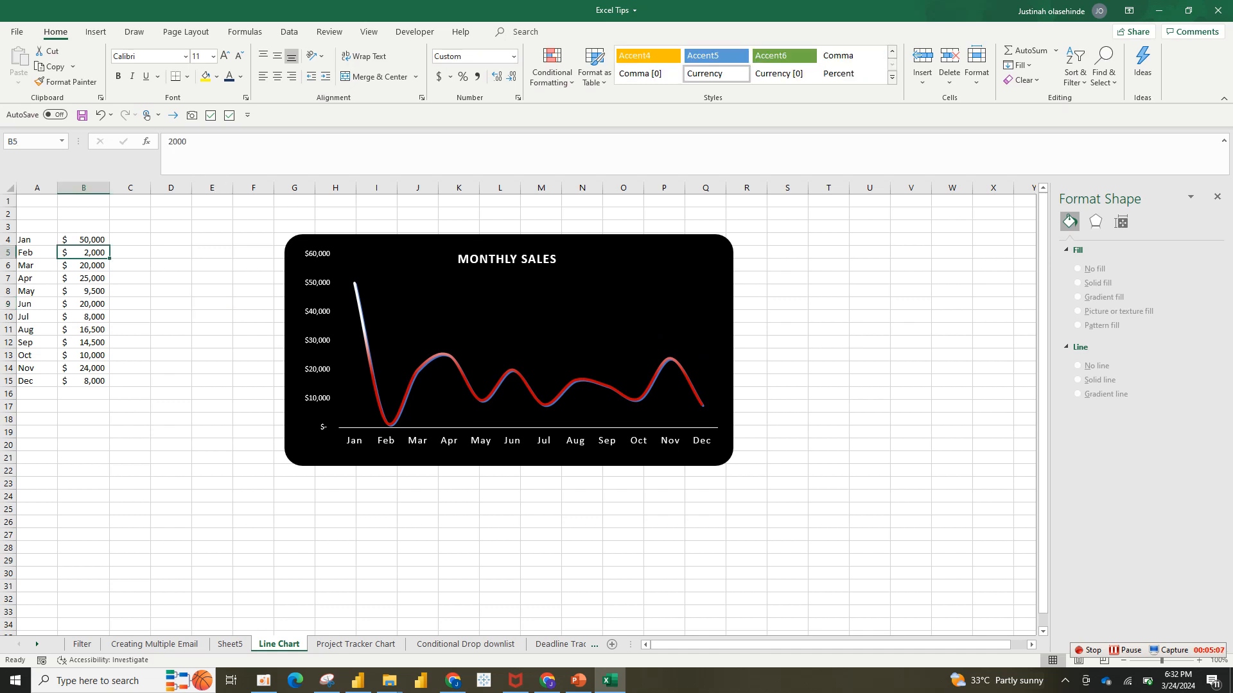
type("60000")
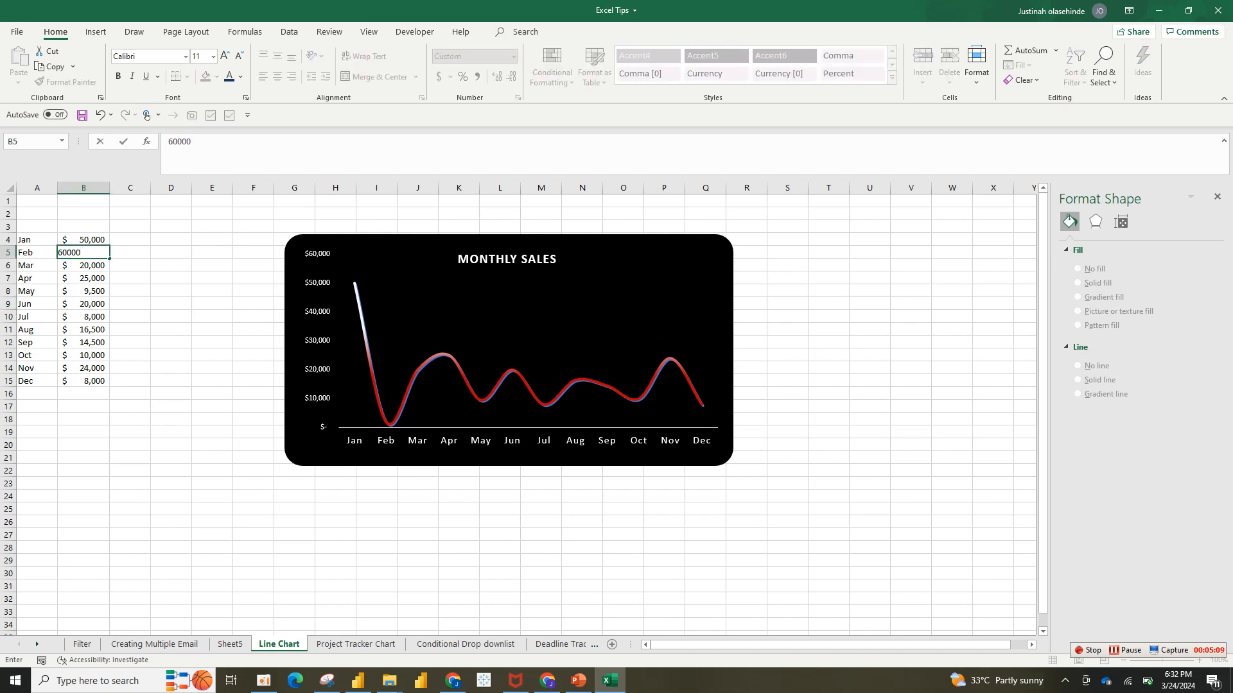
left_click(171, 278)
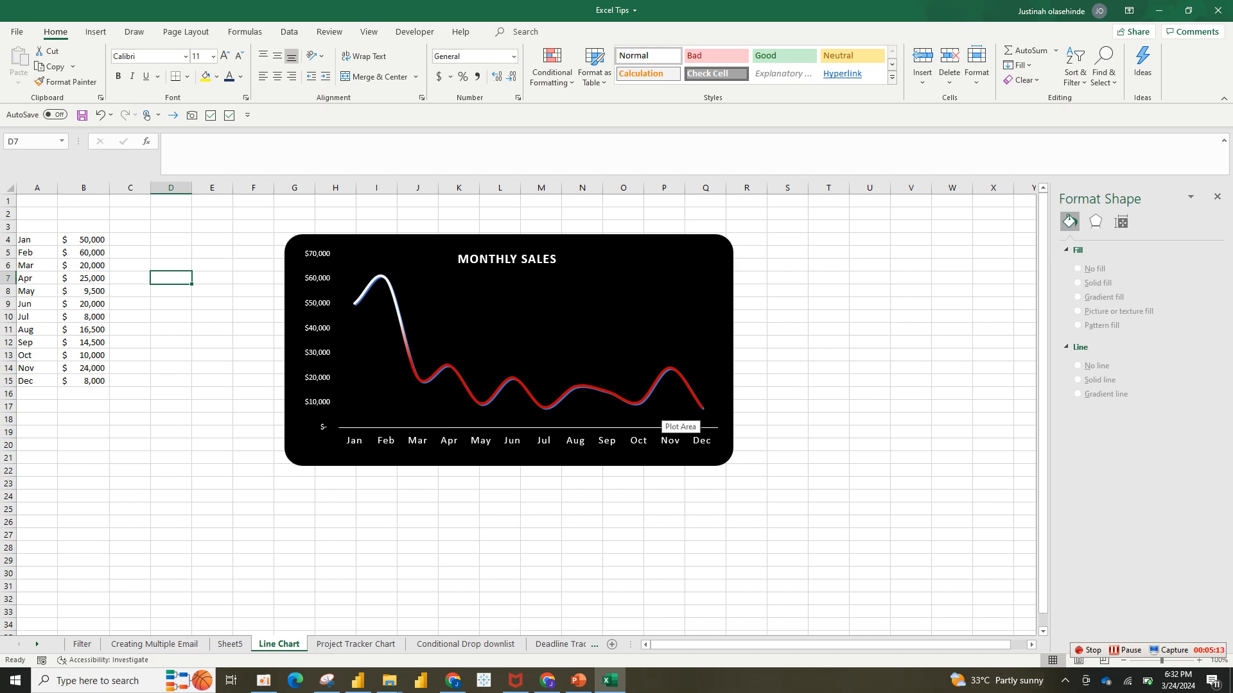
Change the April sales figure to 30,000 in the chart's source data
left_click(84, 278)
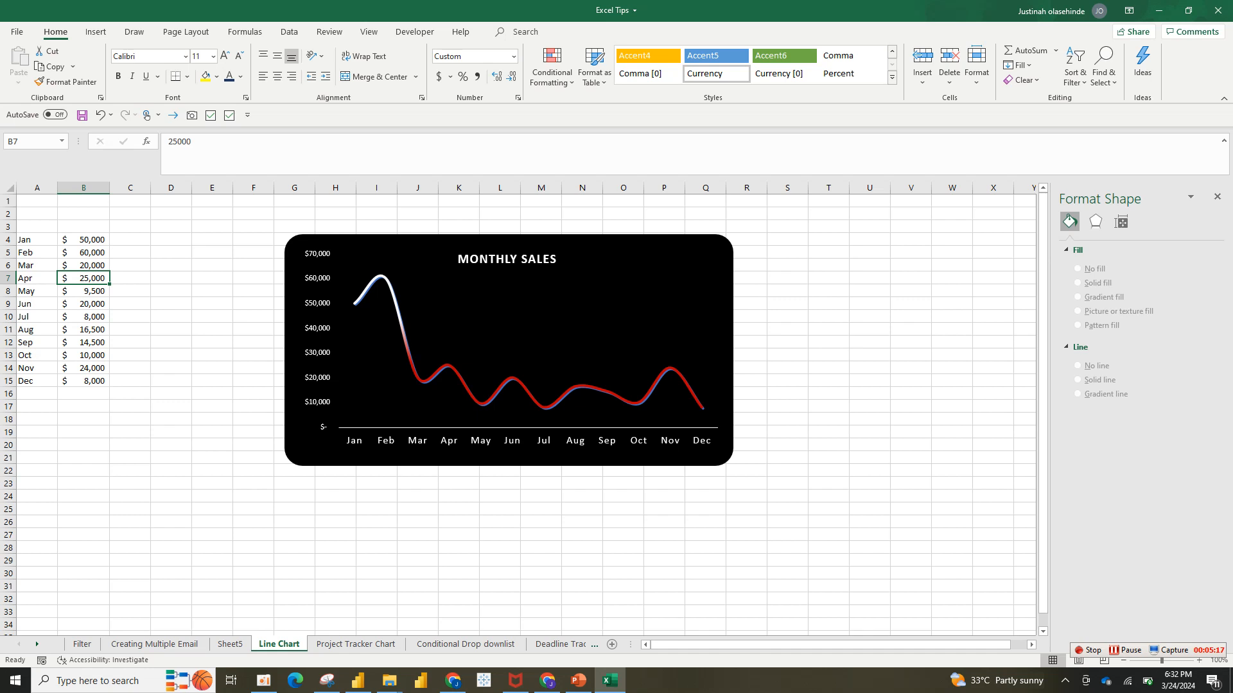
type("3000")
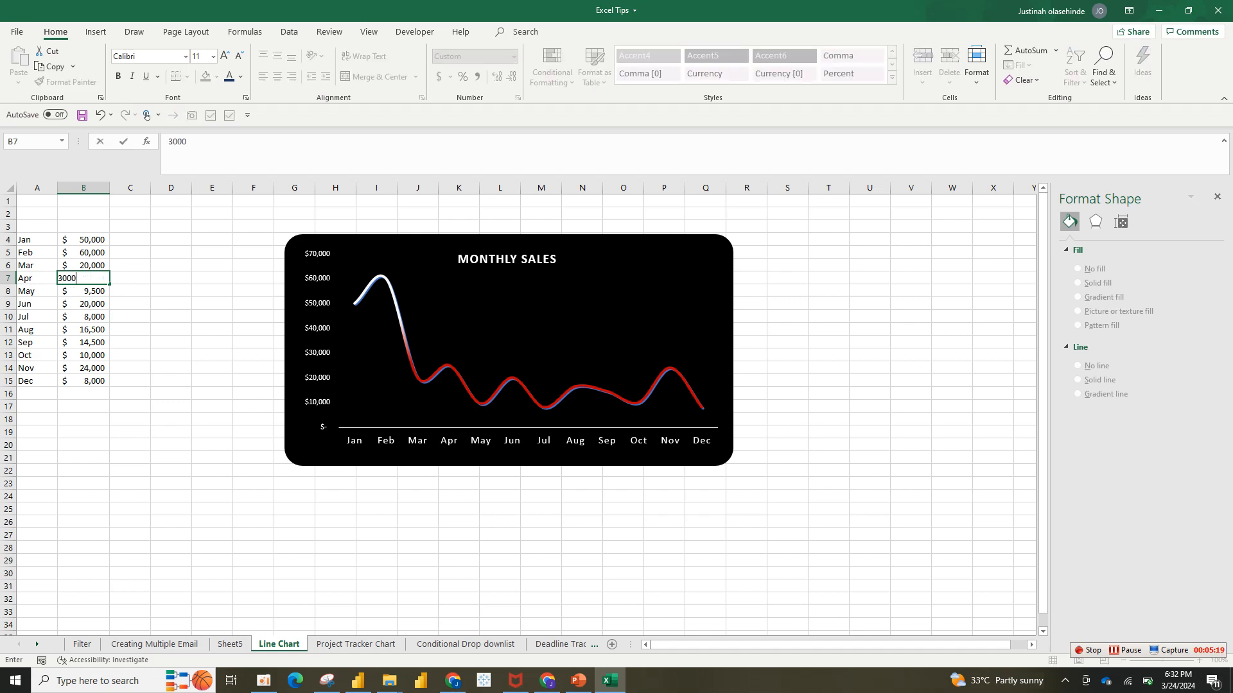
left_click(212, 367)
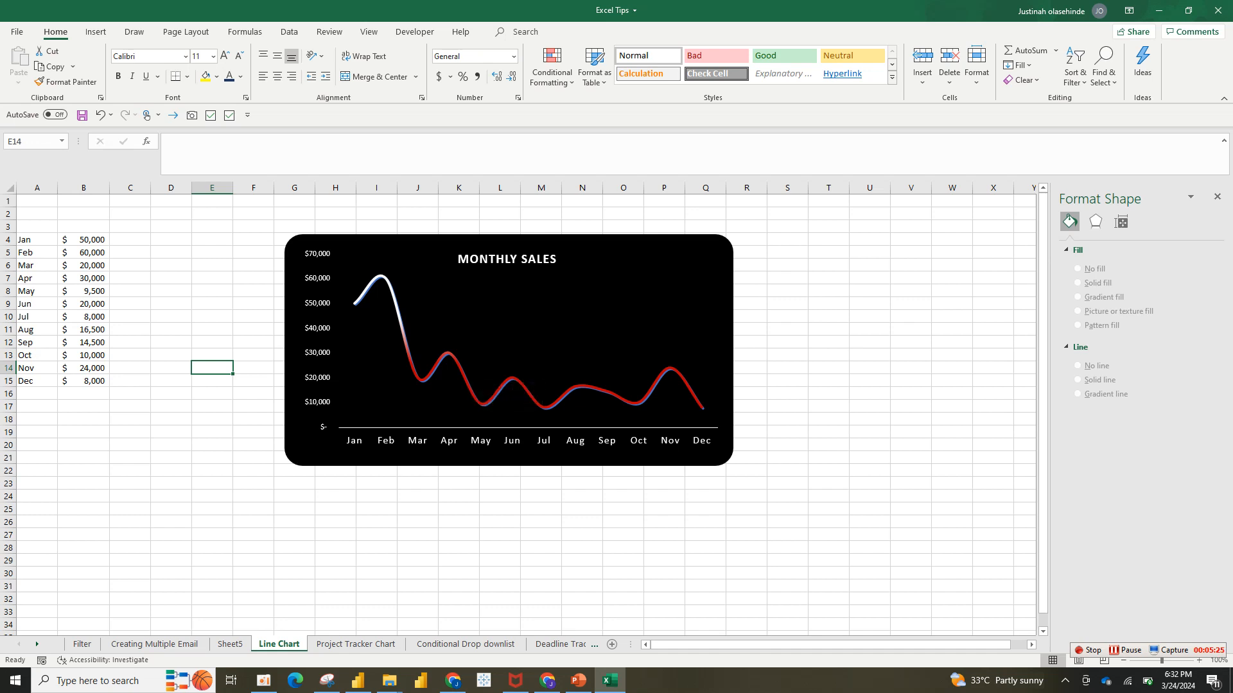
left_click(565, 301)
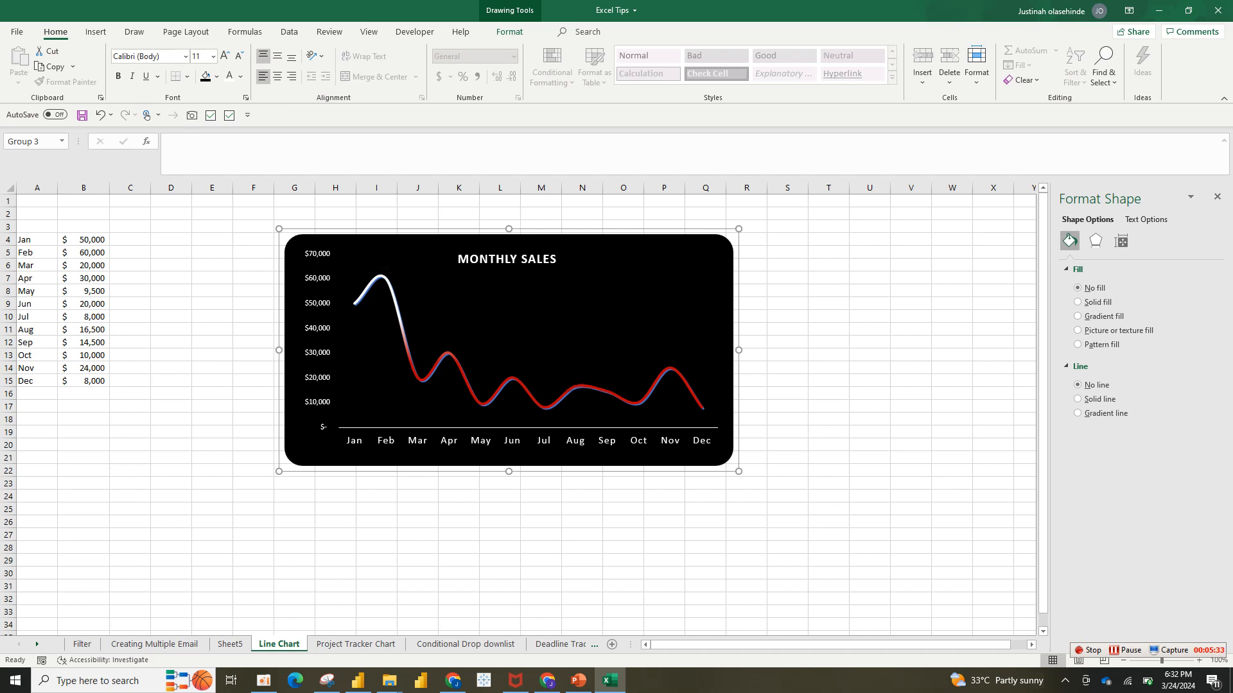
left_click(318, 340)
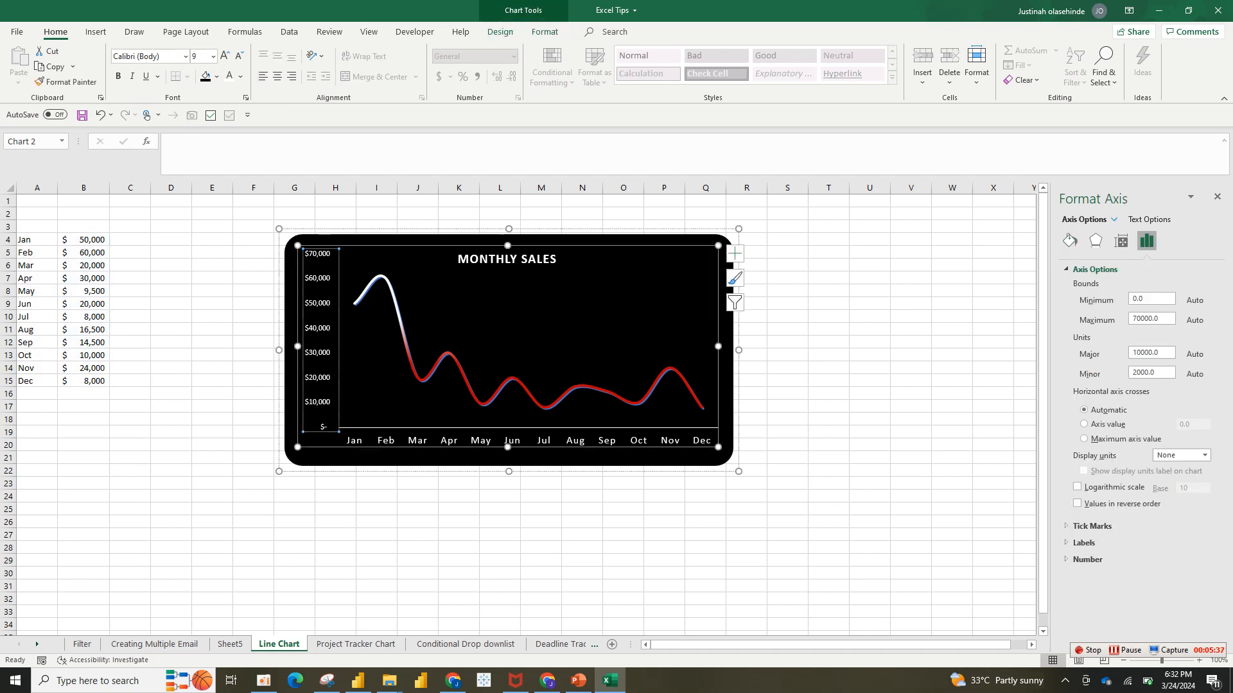
left_click(321, 457)
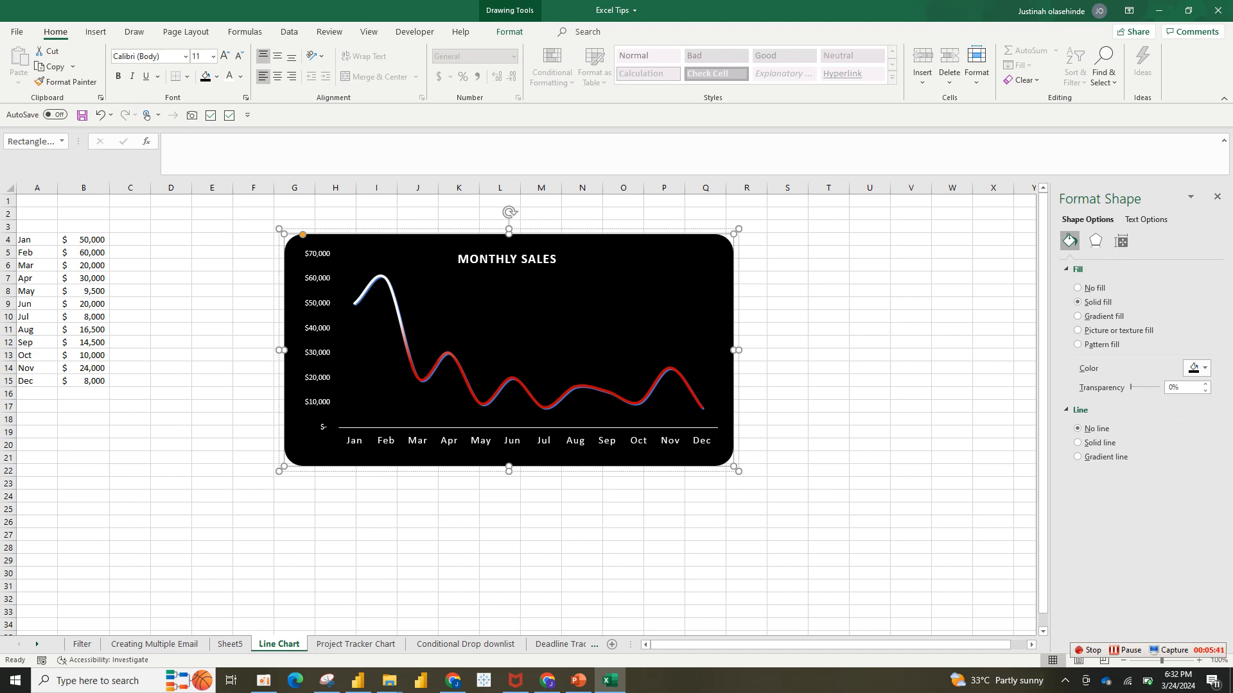
Go to the Project Tracker Chart sheet and delete the existing Project Tracker bar chart, keeping the black rounded rectangle
key("ctrl+Page_Down")
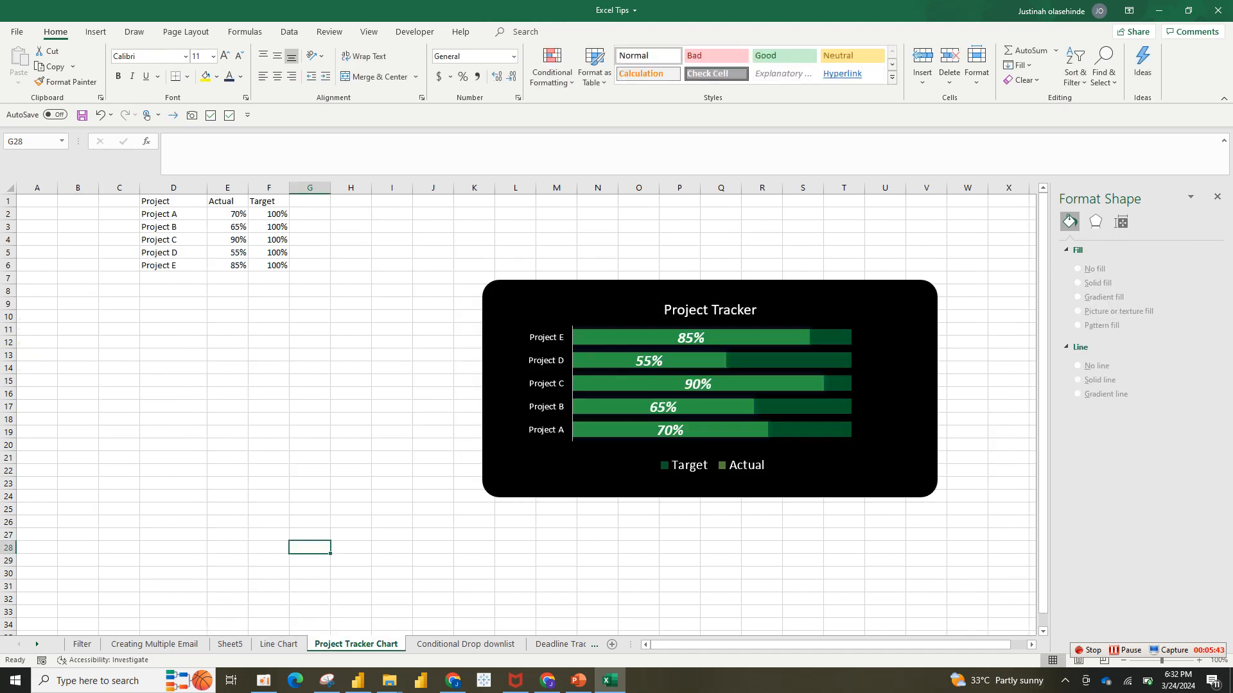
left_click(503, 468)
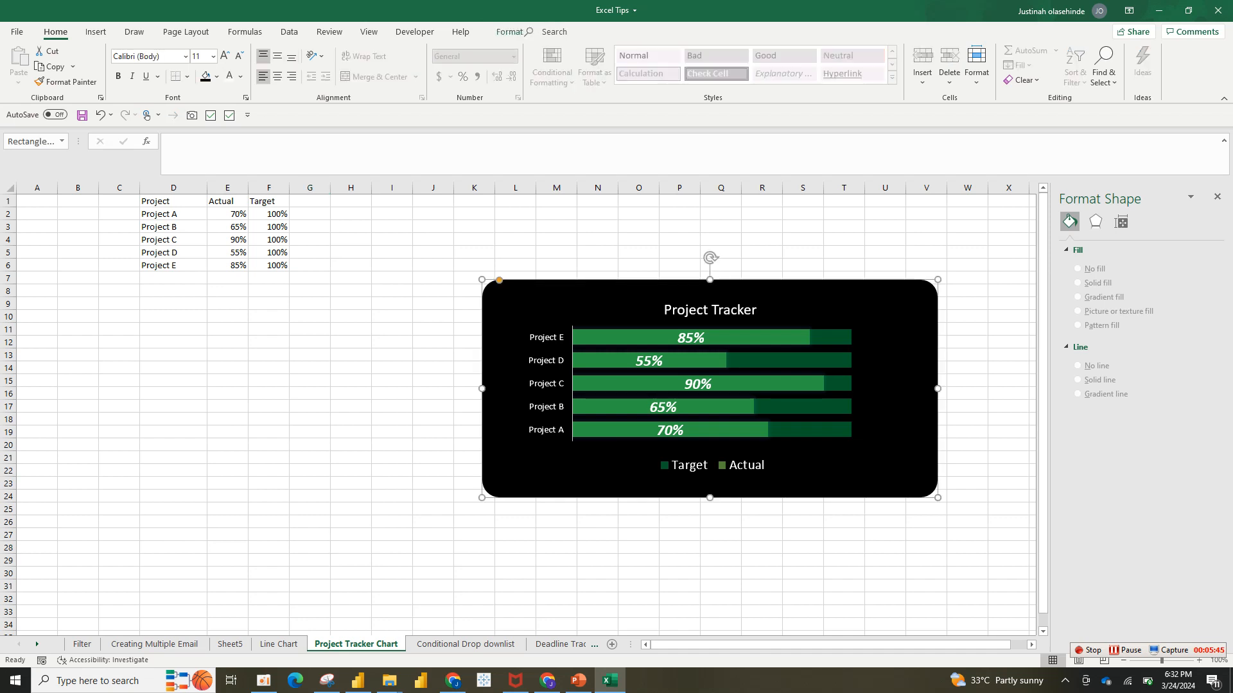
mouse_move(503, 467)
left_mouse_down()
mouse_move(487, 466)
mouse_move(517, 465)
left_mouse_up()
left_click(789, 361)
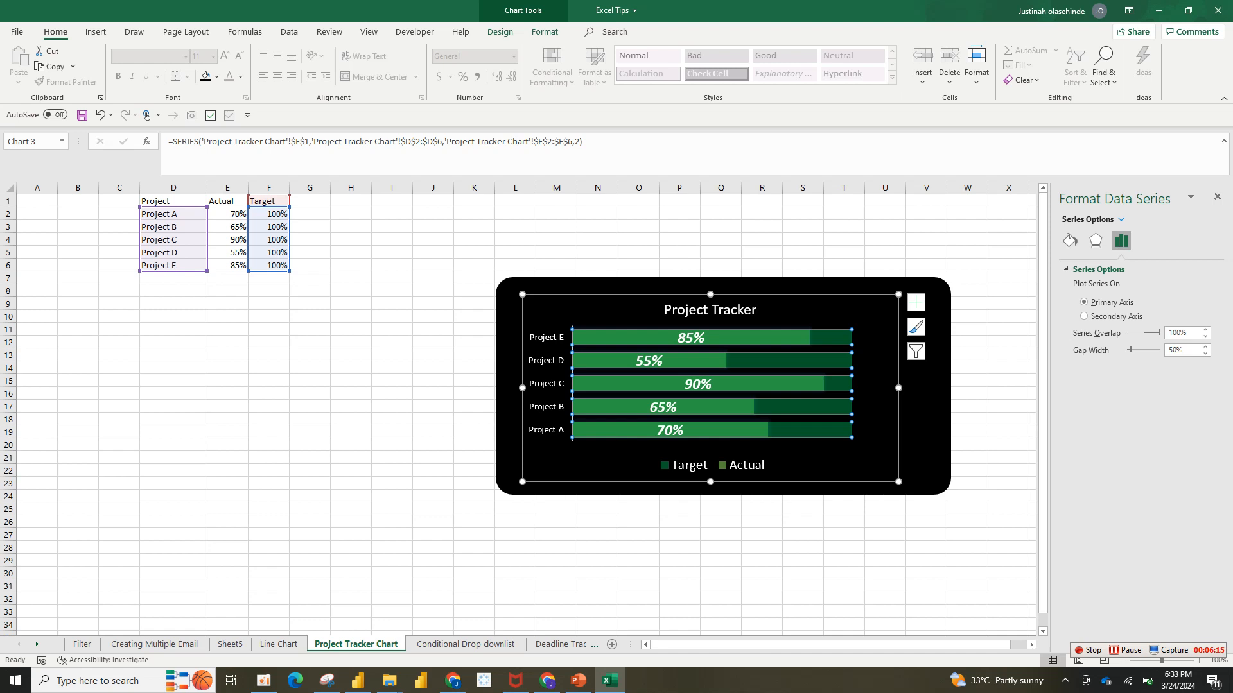
left_click(929, 291)
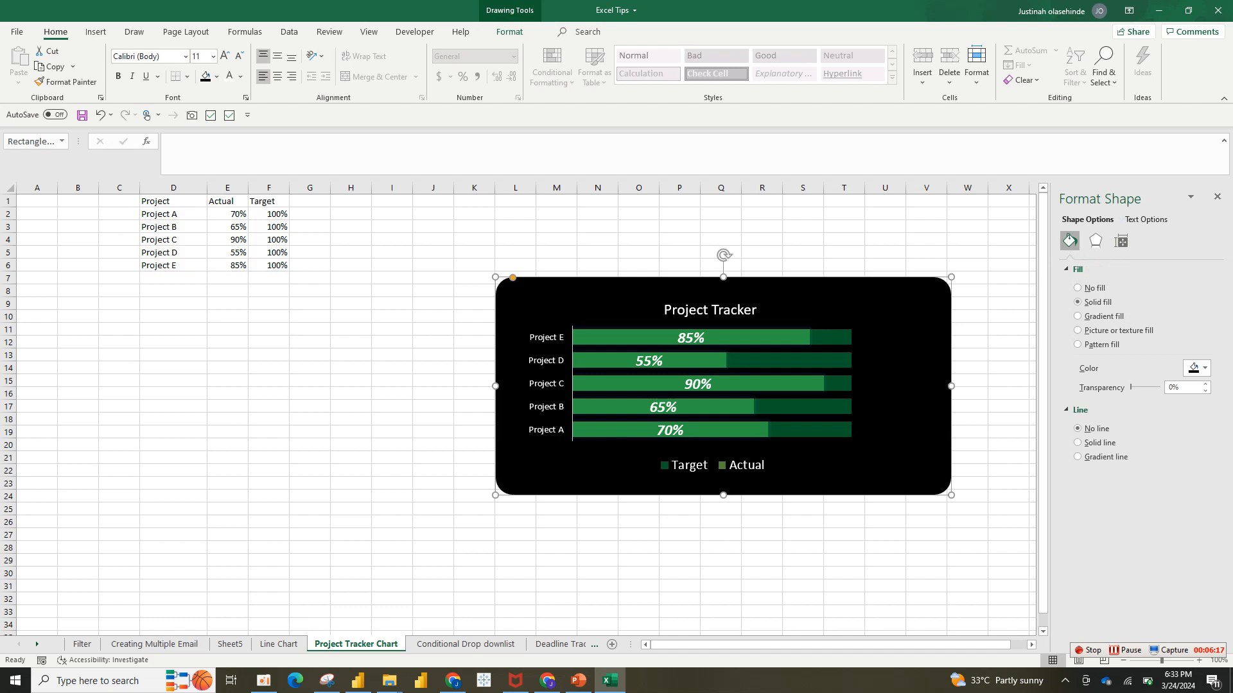
left_click(835, 360)
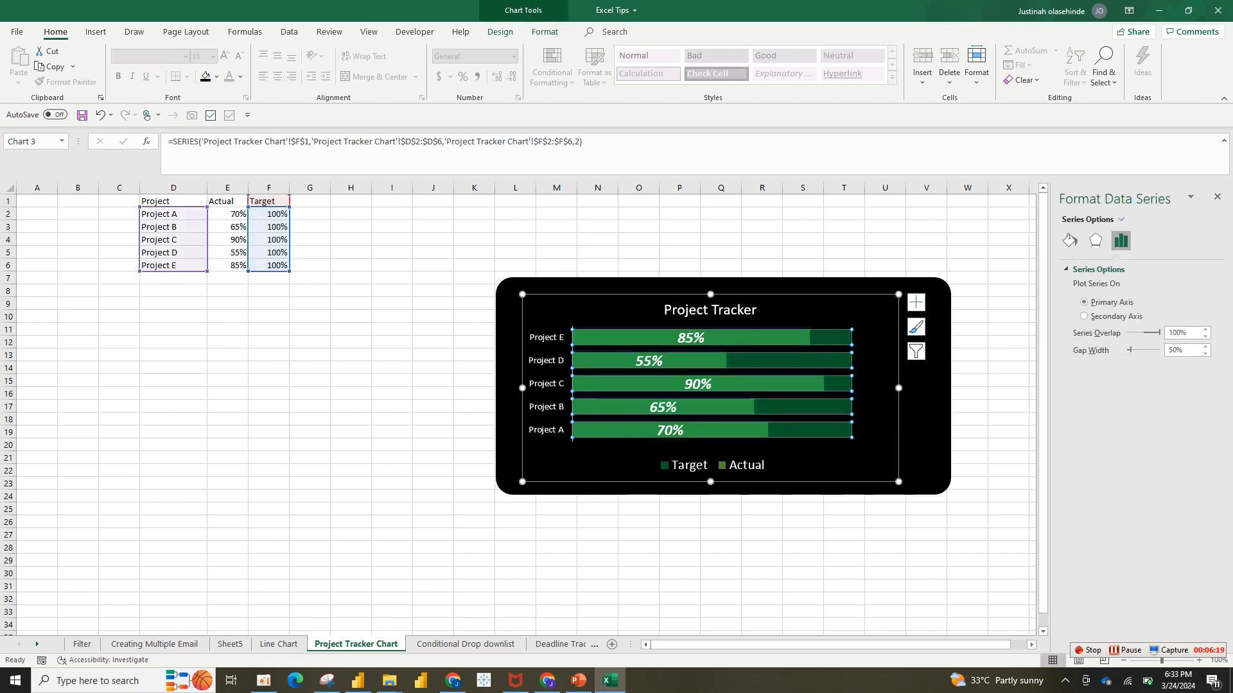
key("Delete")
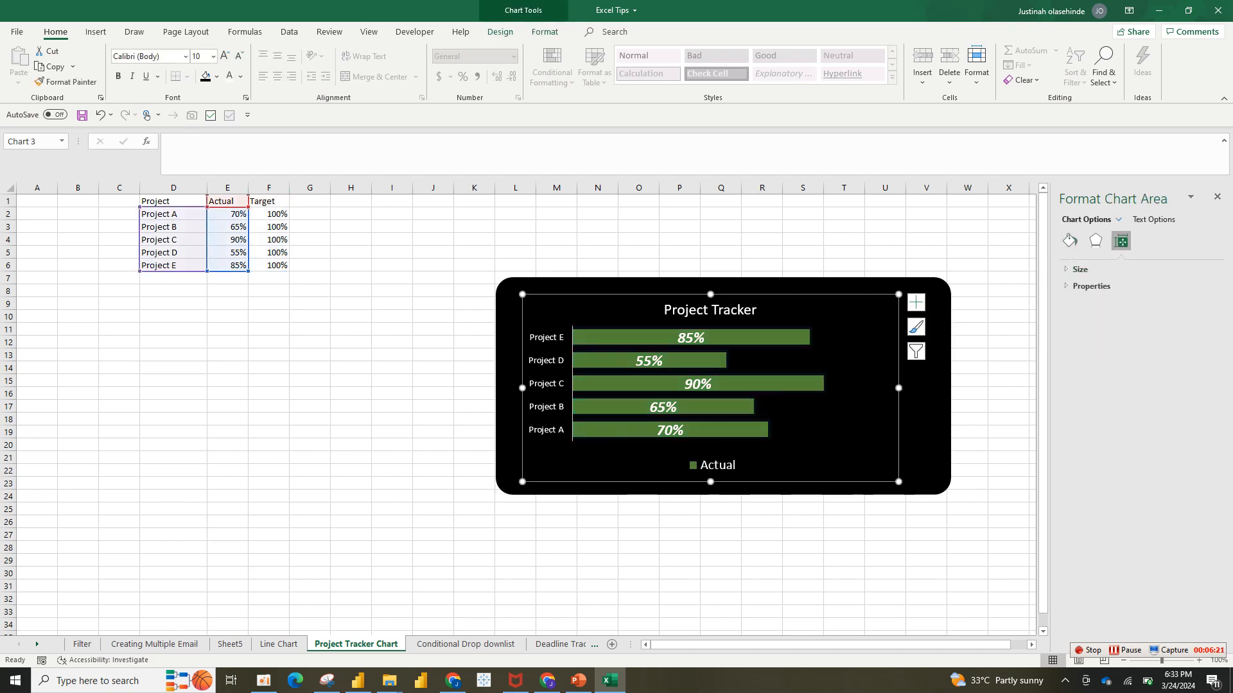
key("Delete")
Move the black rectangle beside the project table, over about columns H to S, and extend its lower edge slightly to row 22
left_click_drag(771, 385, 583, 361)
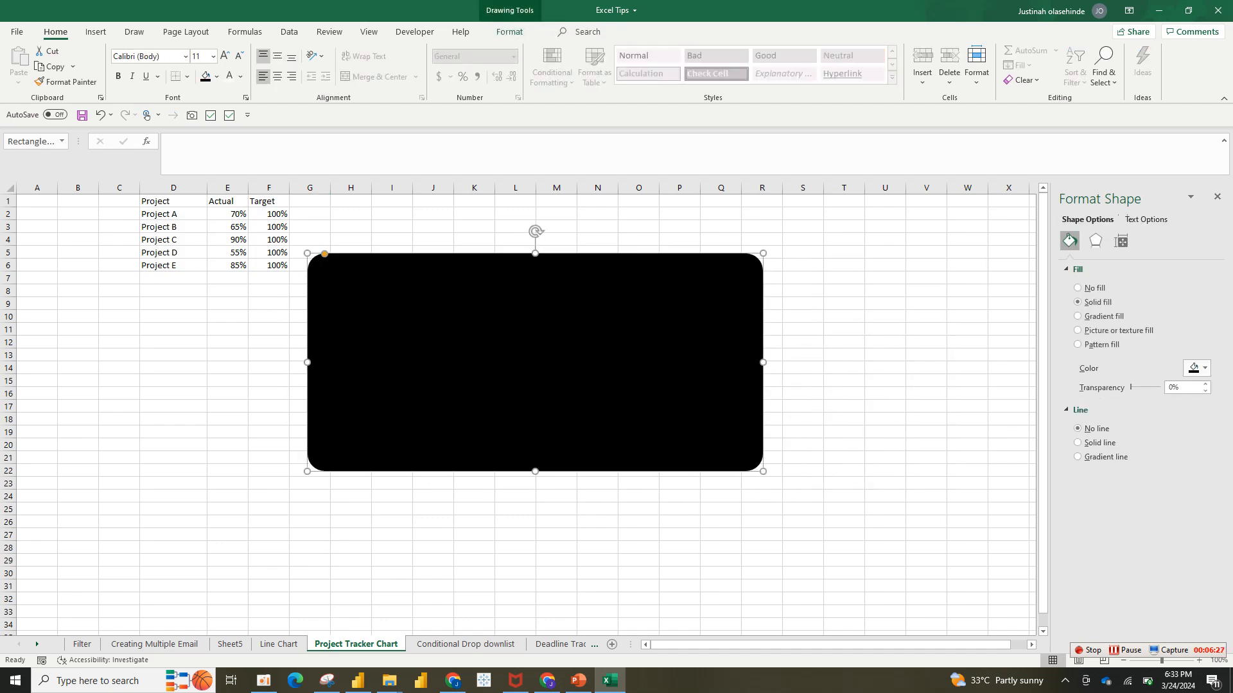
left_click_drag(583, 360, 630, 347)
left_click_drag(581, 457, 582, 470)
Examine the project names and the Actual and Target percentages in the table that the chart is based on
left_click(228, 227)
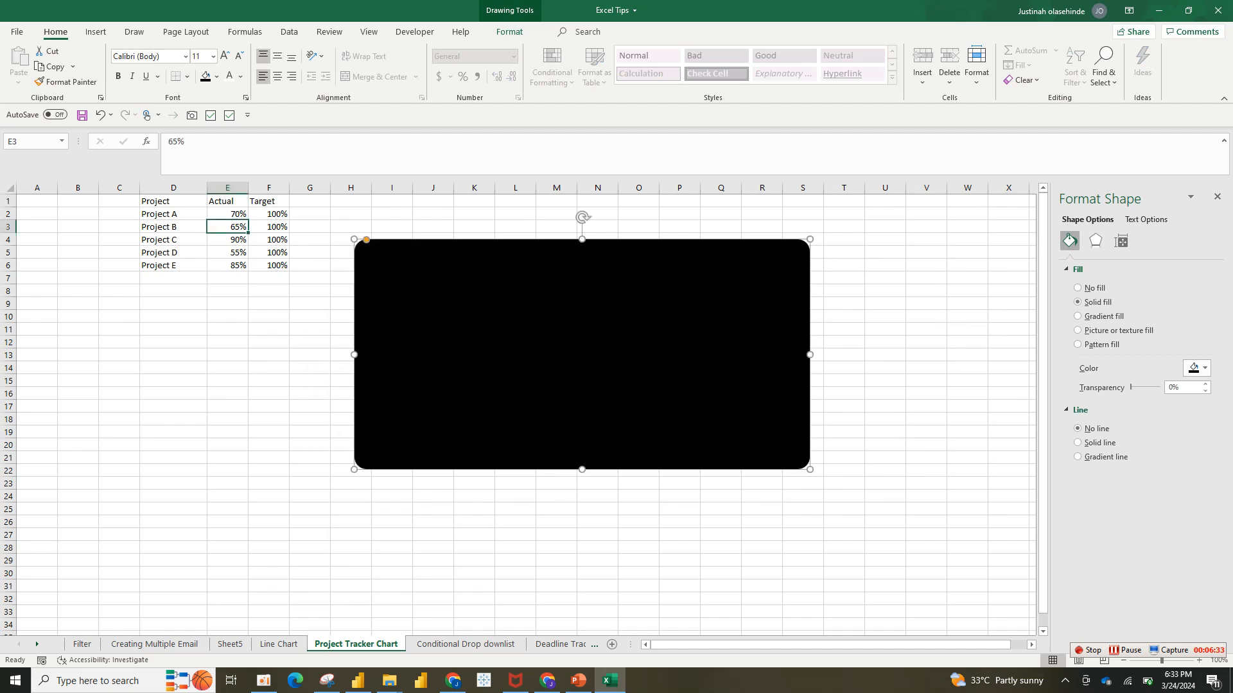
left_click_drag(173, 201, 173, 265)
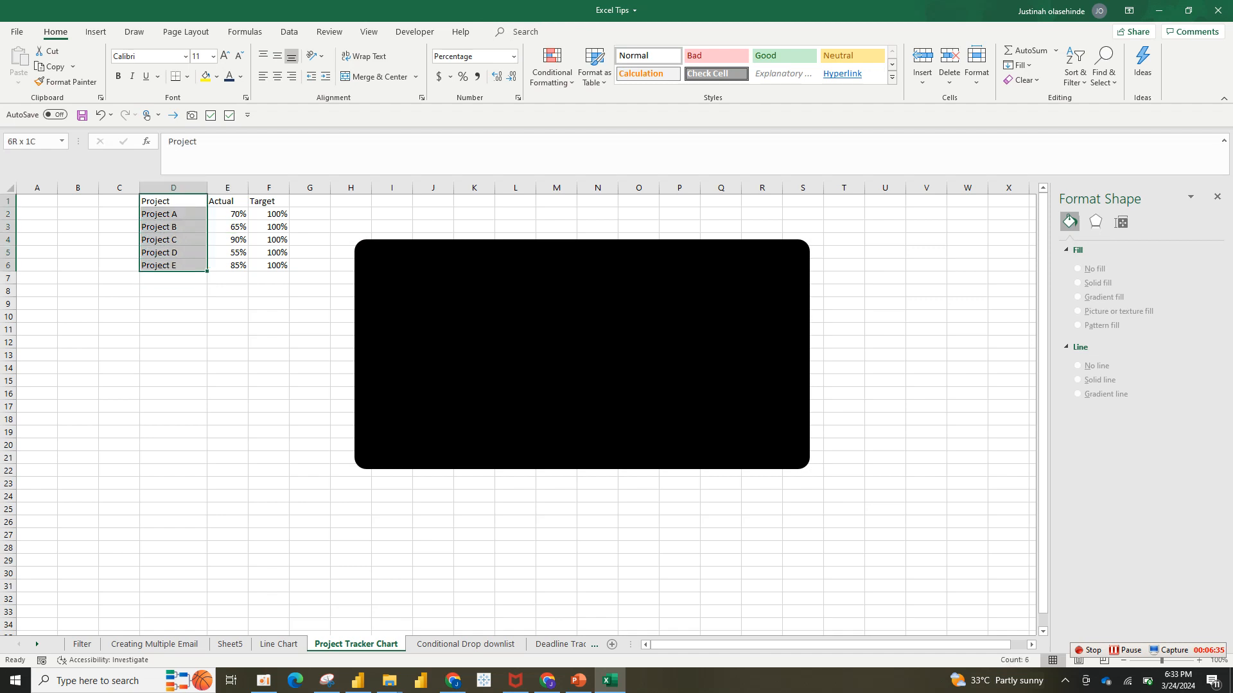
left_click(173, 214)
left_click_drag(174, 214, 174, 265)
left_click_drag(227, 214, 268, 265)
left_click(268, 214)
left_click_drag(268, 214, 269, 265)
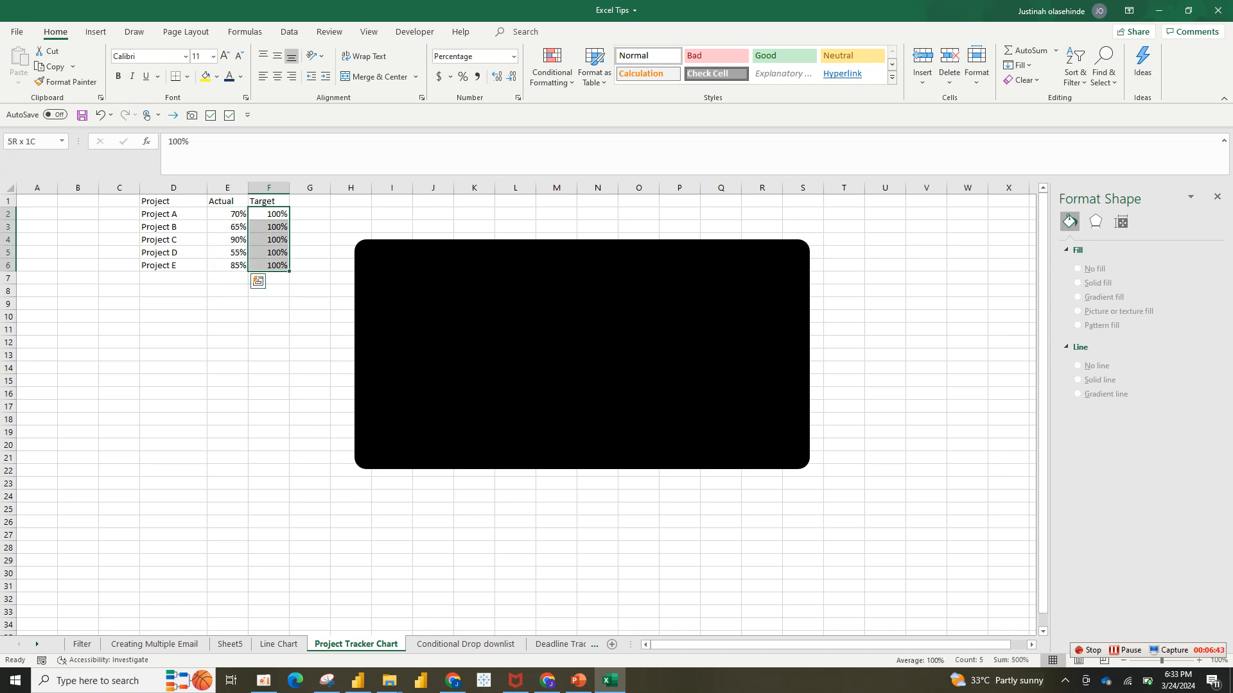
mouse_move(269, 265)
left_mouse_down()
mouse_move(268, 227)
mouse_move(268, 265)
left_mouse_up()
left_click(227, 227)
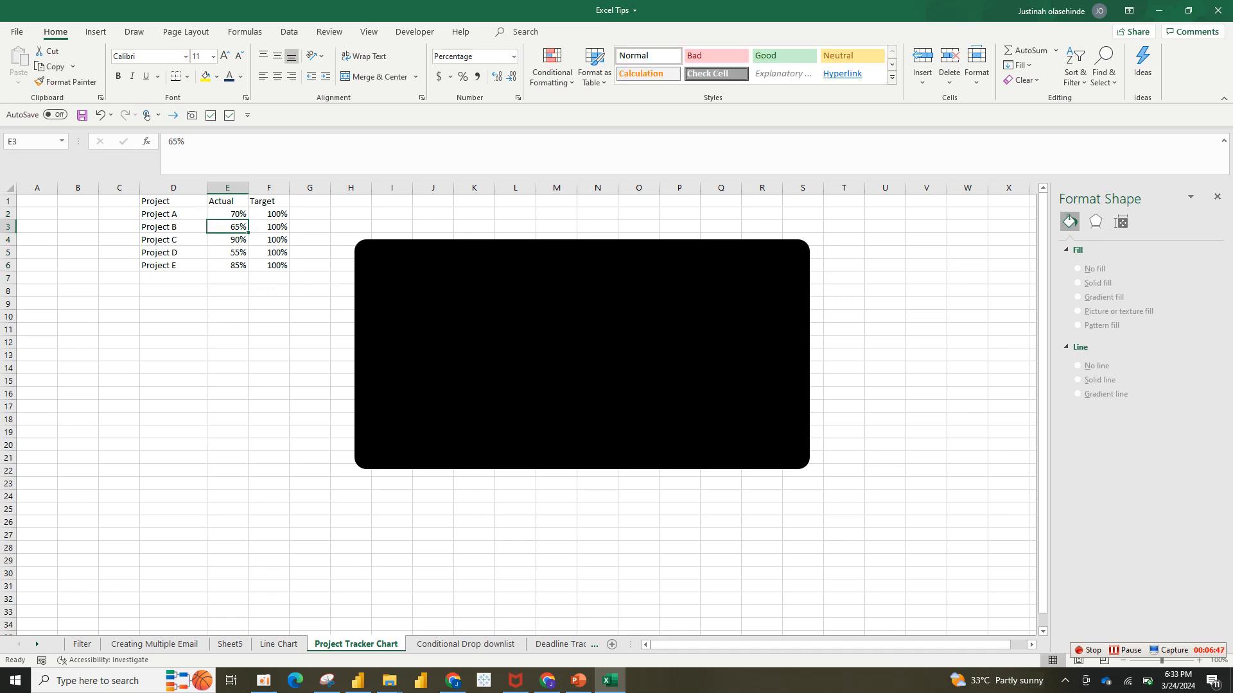
left_click(581, 355)
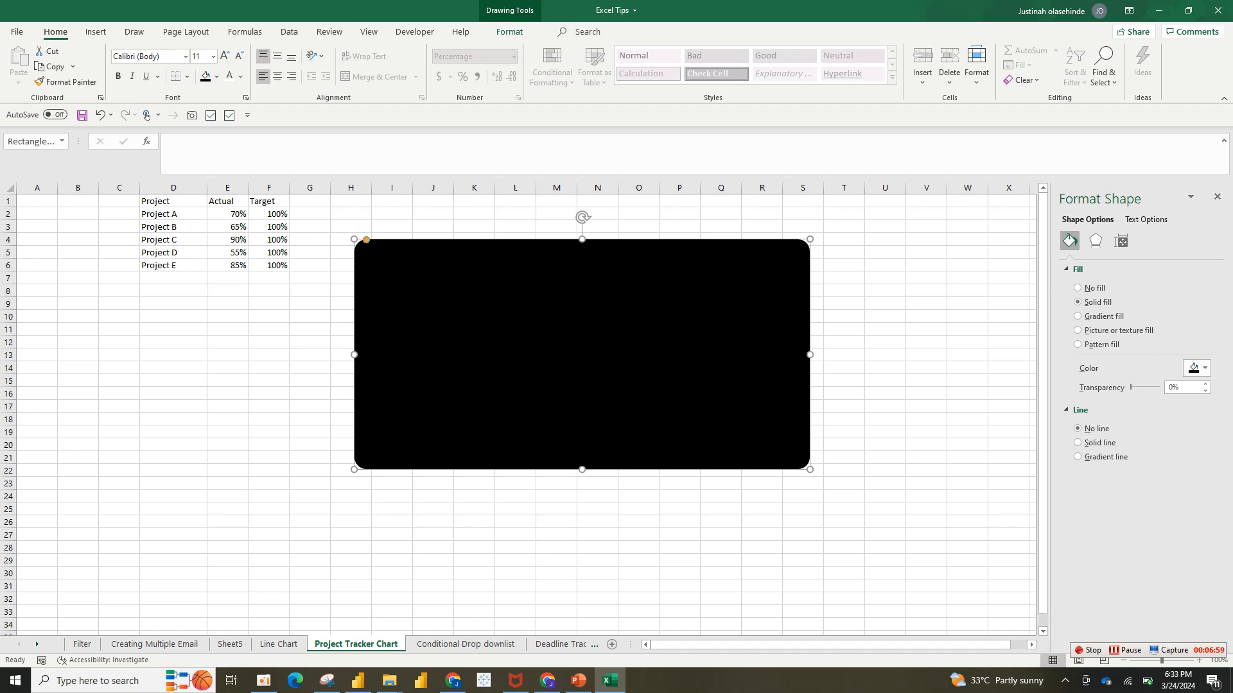
Insert a 2-D clustered bar chart from the project data in D2:F6
left_click_drag(160, 213, 277, 265)
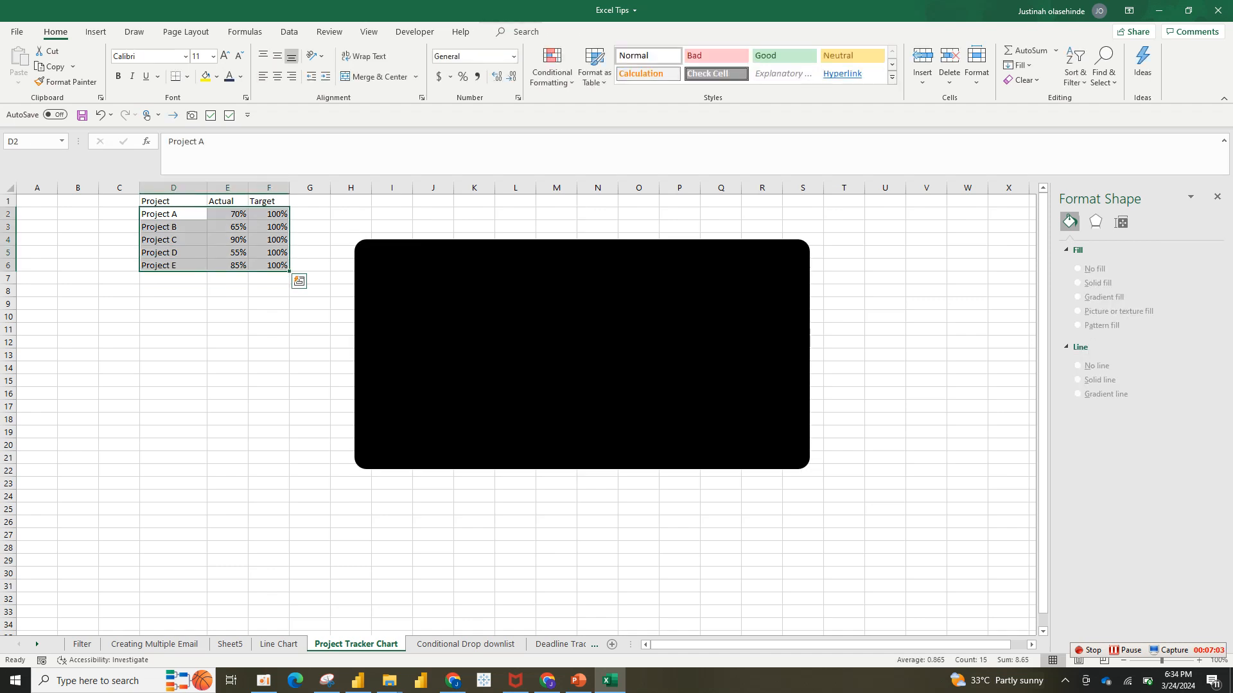
left_click(96, 32)
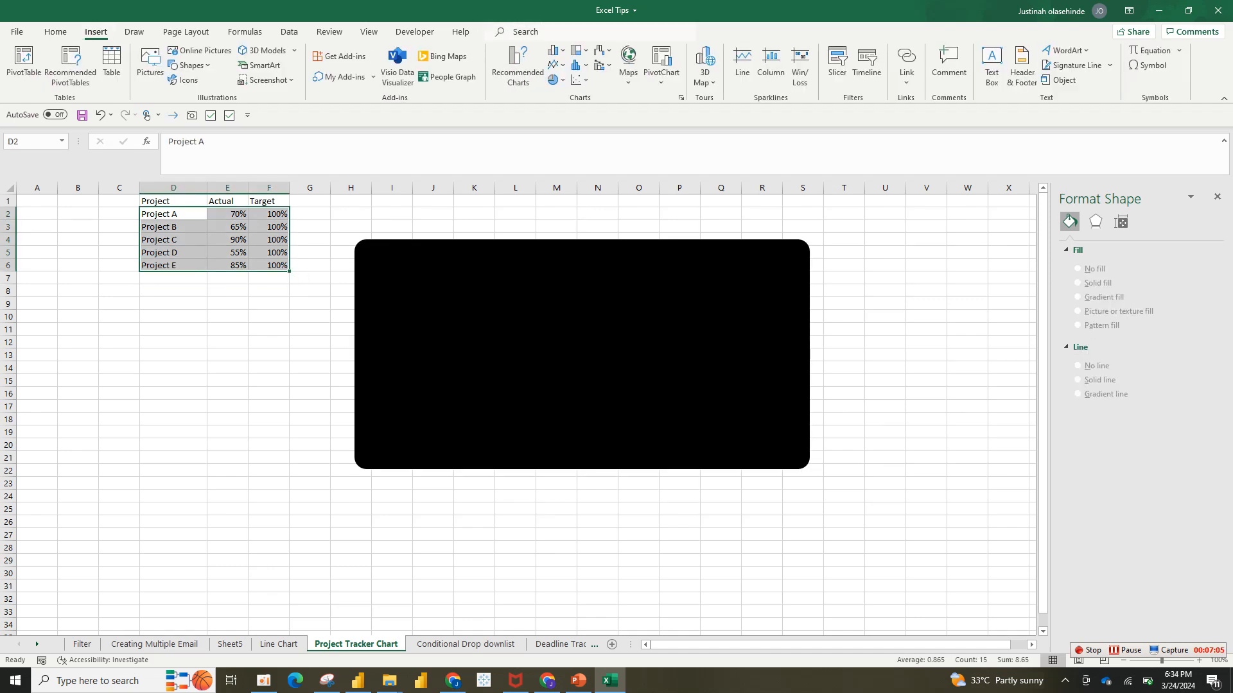
left_click(556, 51)
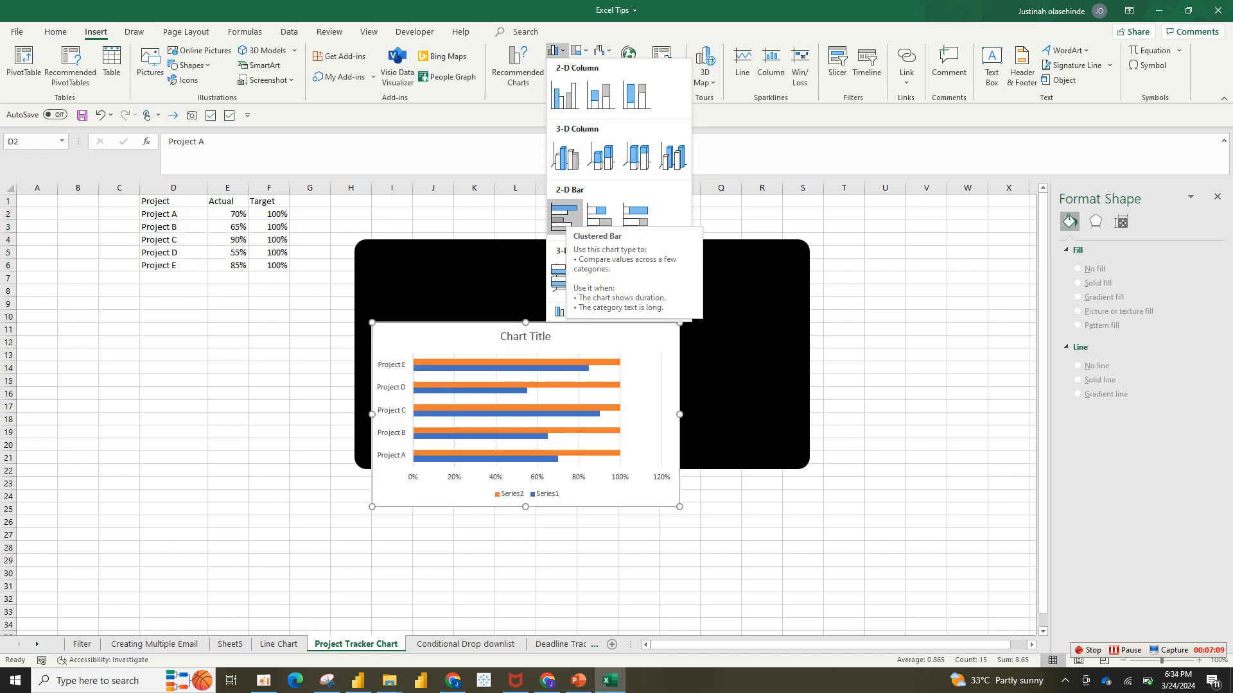
left_click(563, 217)
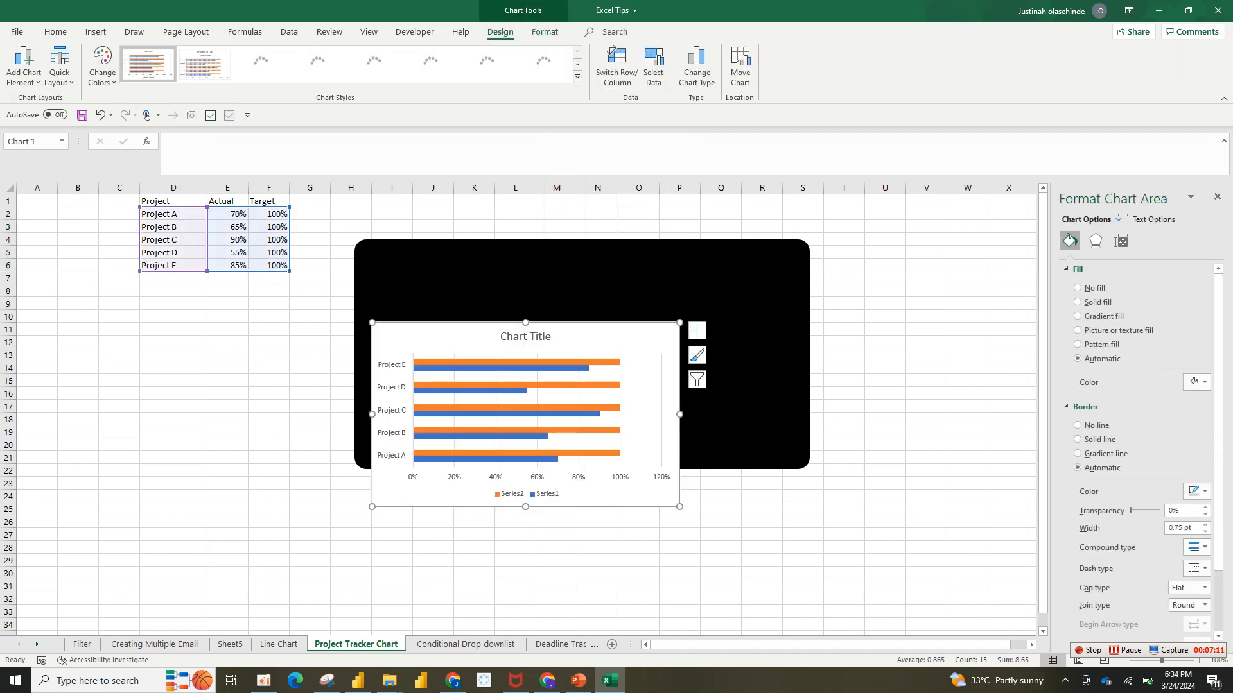
Move the new bar chart onto the black rectangle and enlarge it to fill nearly the whole shape
left_click_drag(643, 334, 688, 265)
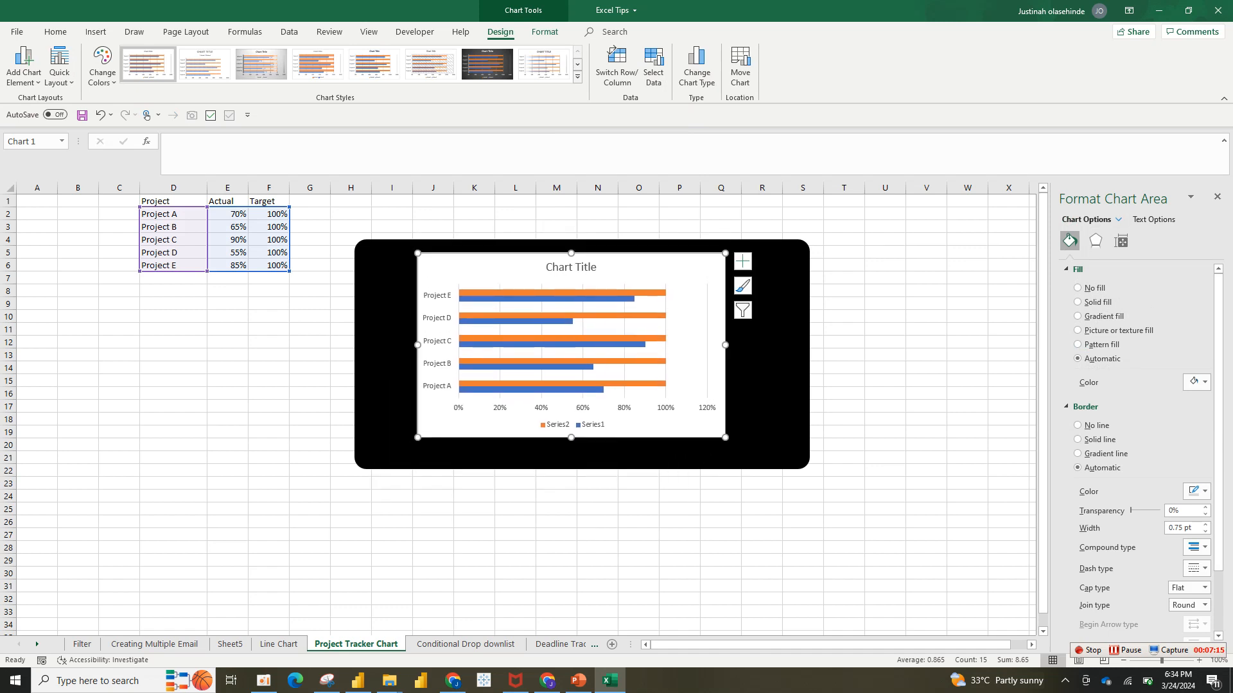
left_click_drag(417, 345, 372, 345)
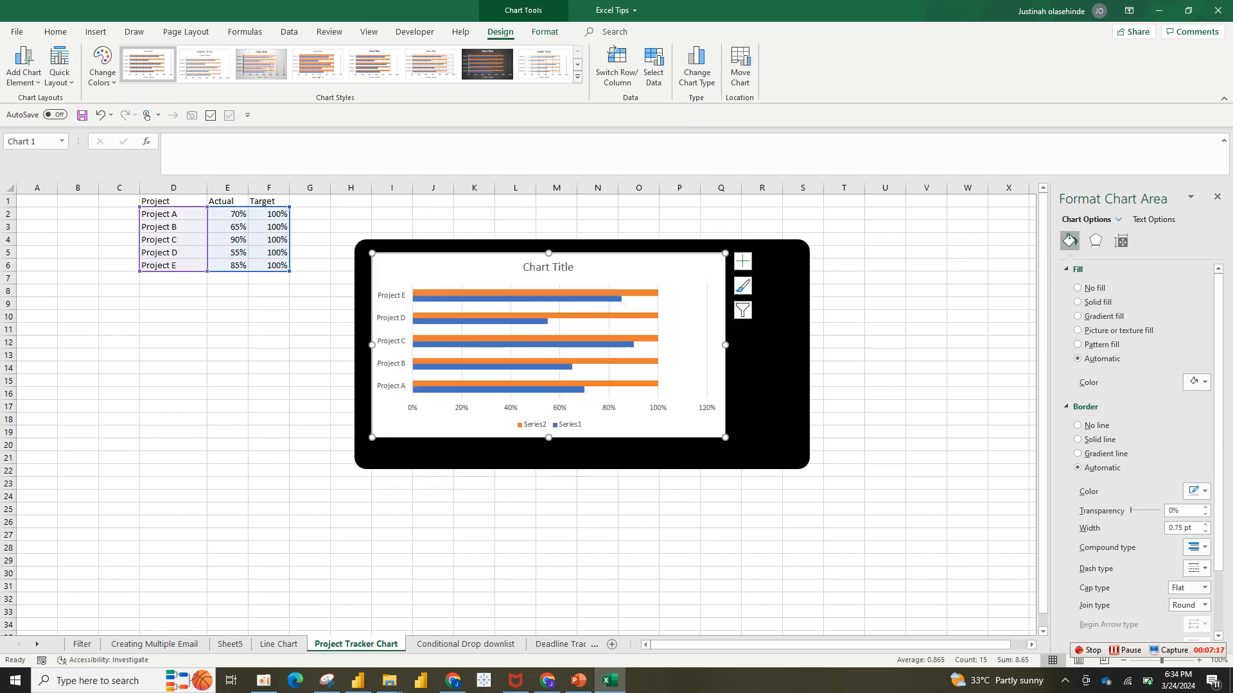
left_click_drag(725, 345, 799, 345)
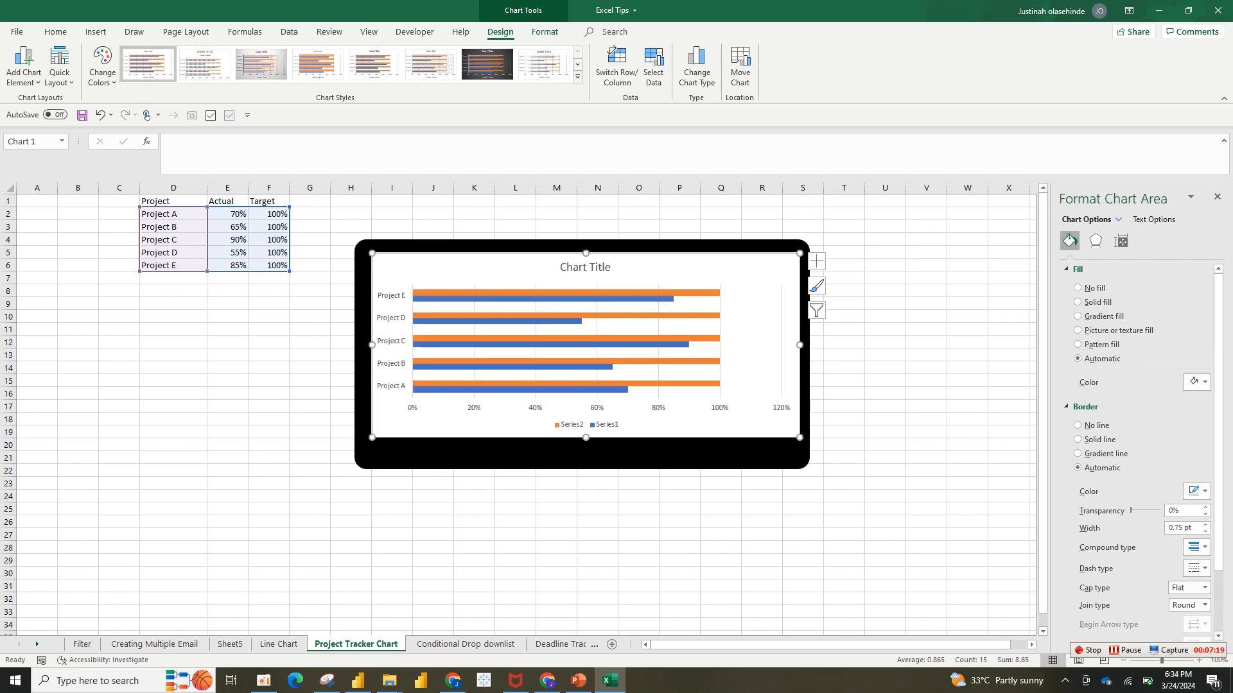
left_click_drag(586, 437, 586, 460)
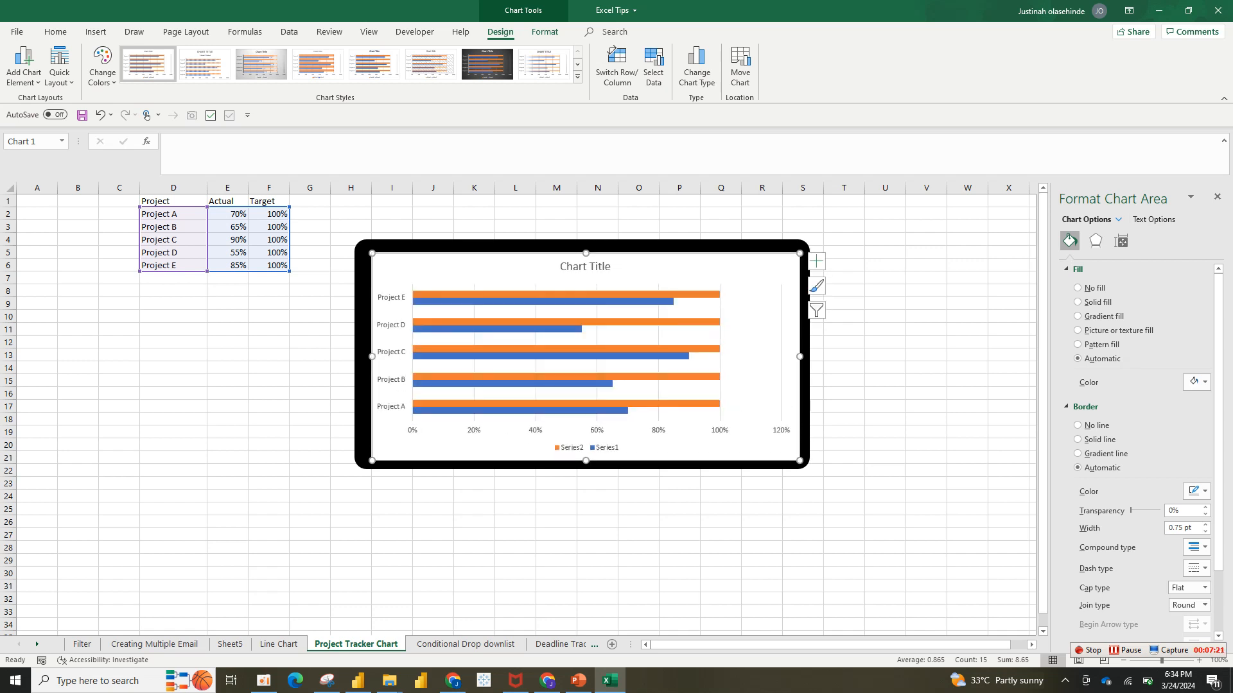
Set the chart area to no fill and no border line, and remove the chart's gridlines
left_click(1078, 425)
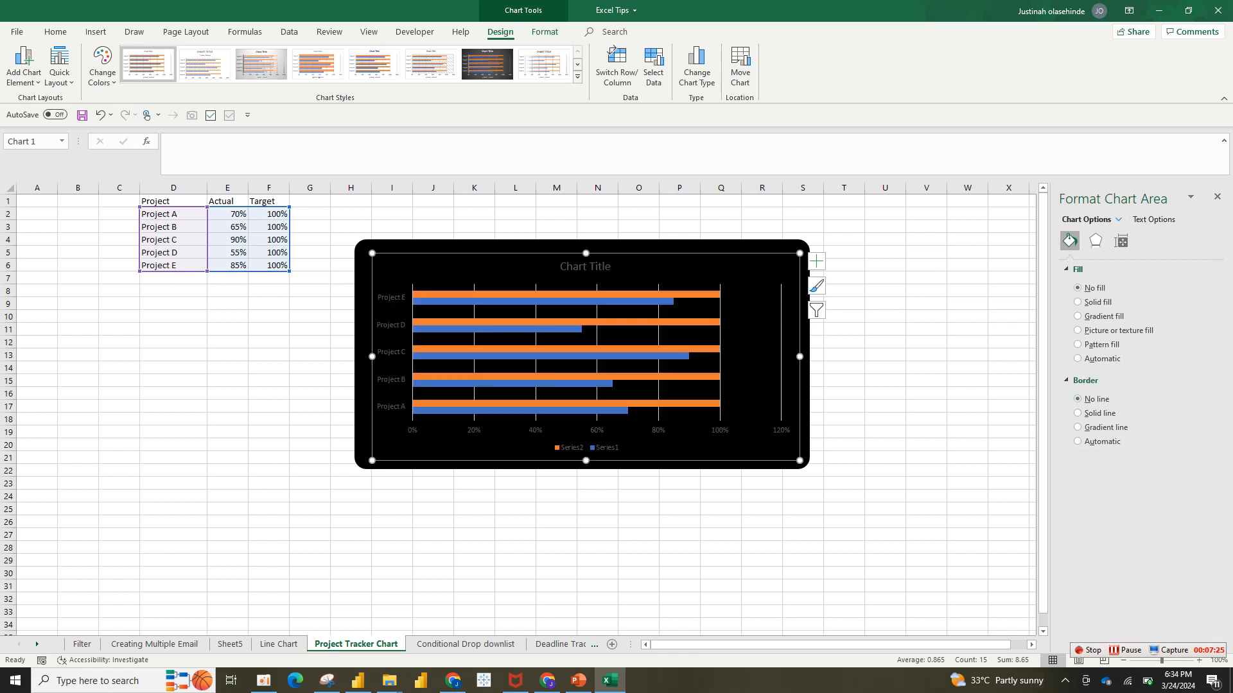
left_click(816, 261)
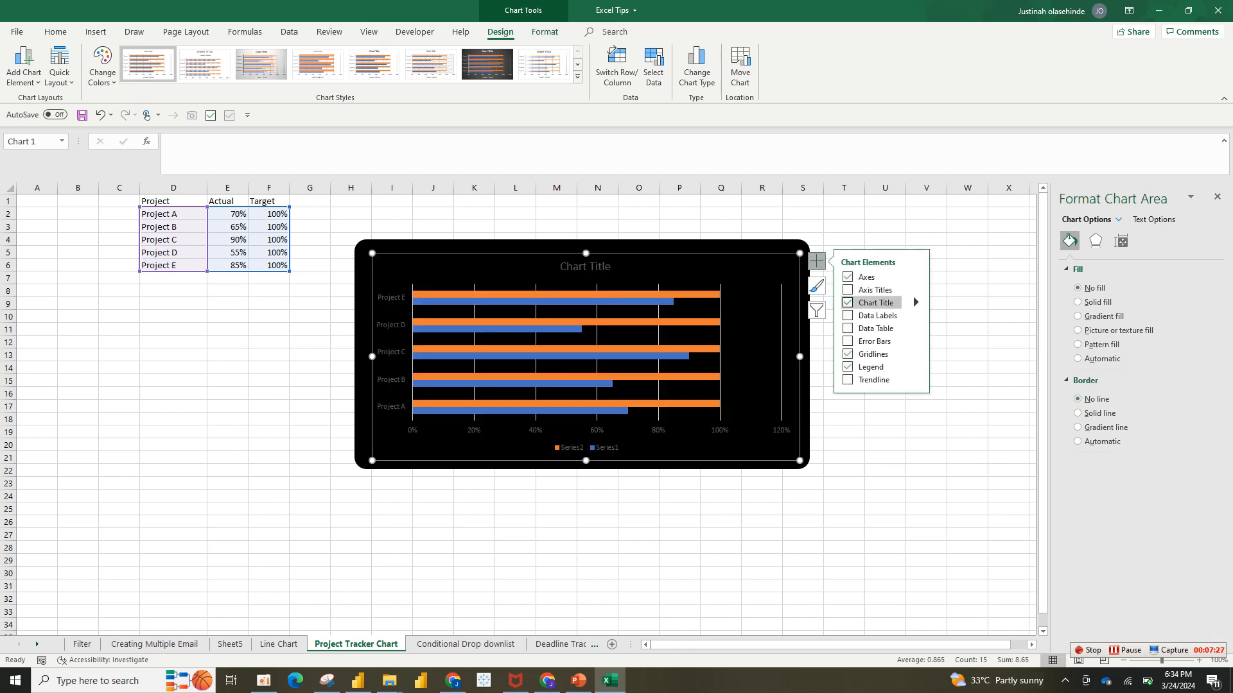
left_click(848, 353)
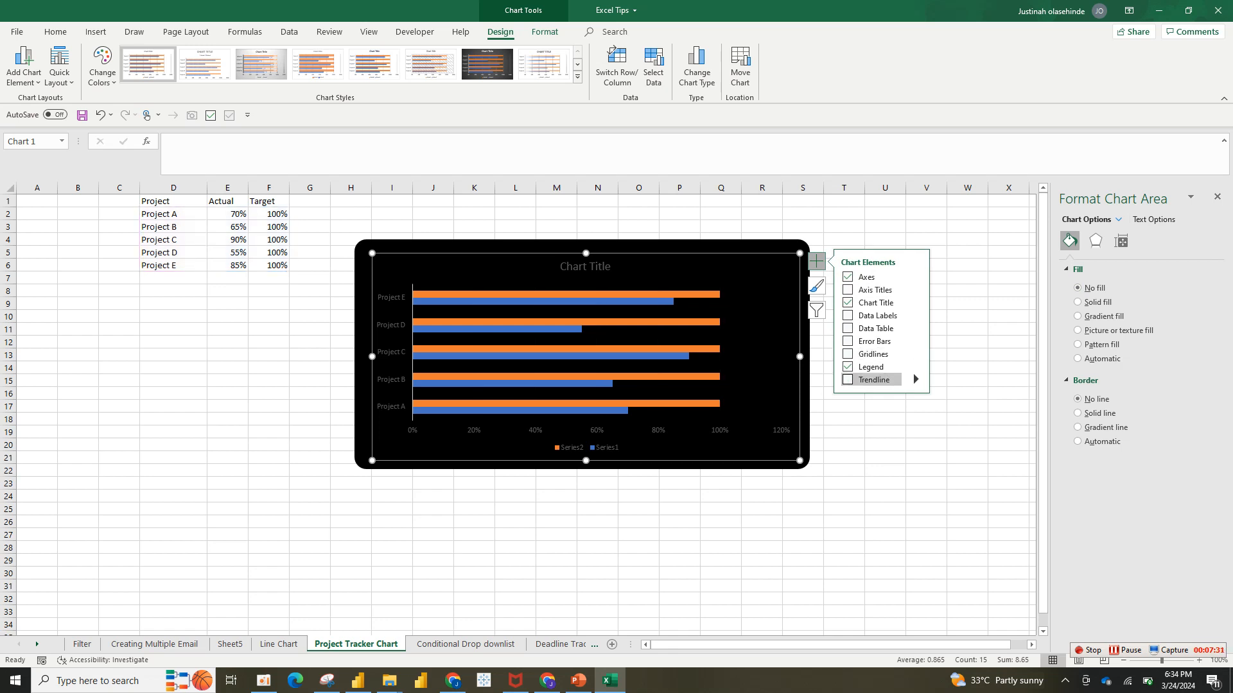
Try to extend the chart's source range up to include the header row, and delete the chart
left_click(751, 392)
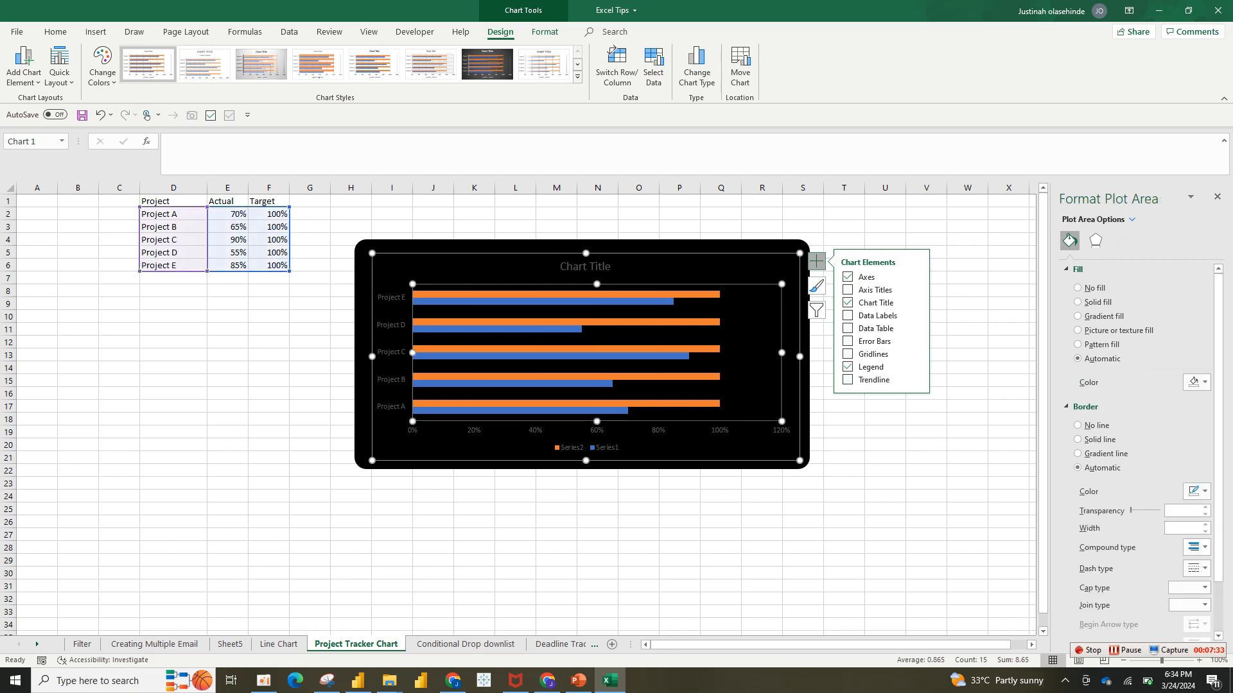
left_click_drag(139, 208, 140, 194)
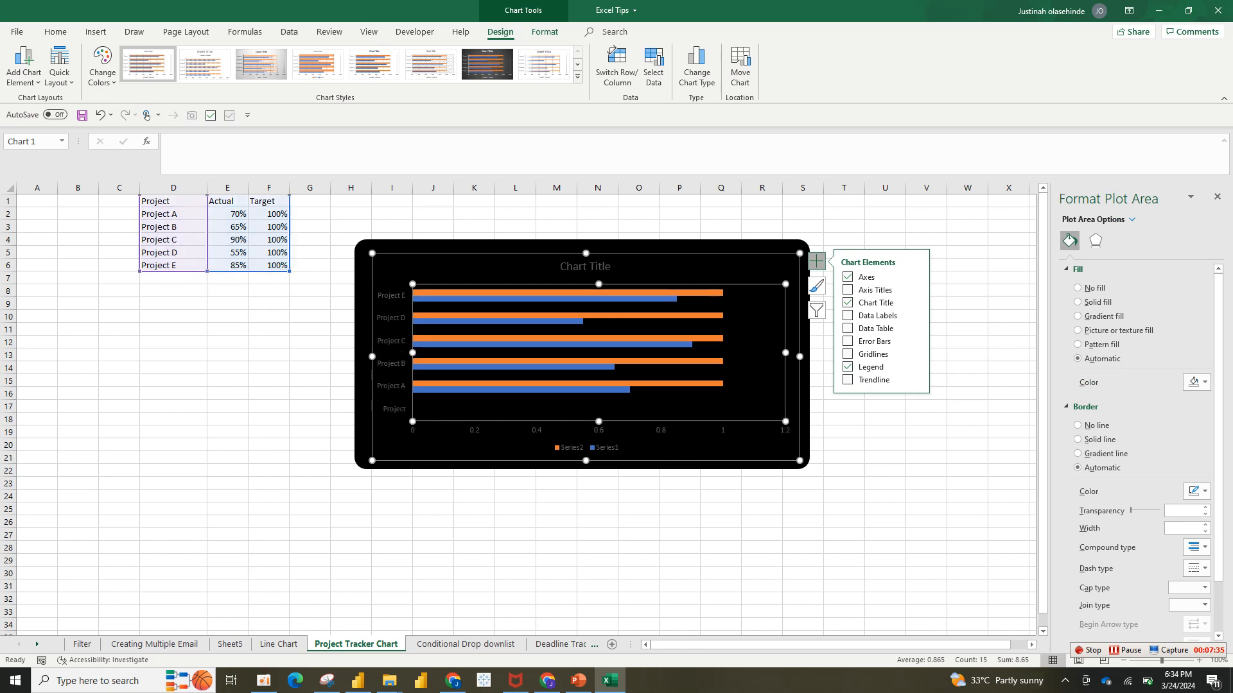
key("Escape")
key("Delete")
Insert a 2-D clustered bar chart from the project table D1:F6, headers included, and move it onto the black rectangle
left_click_drag(155, 201, 270, 265)
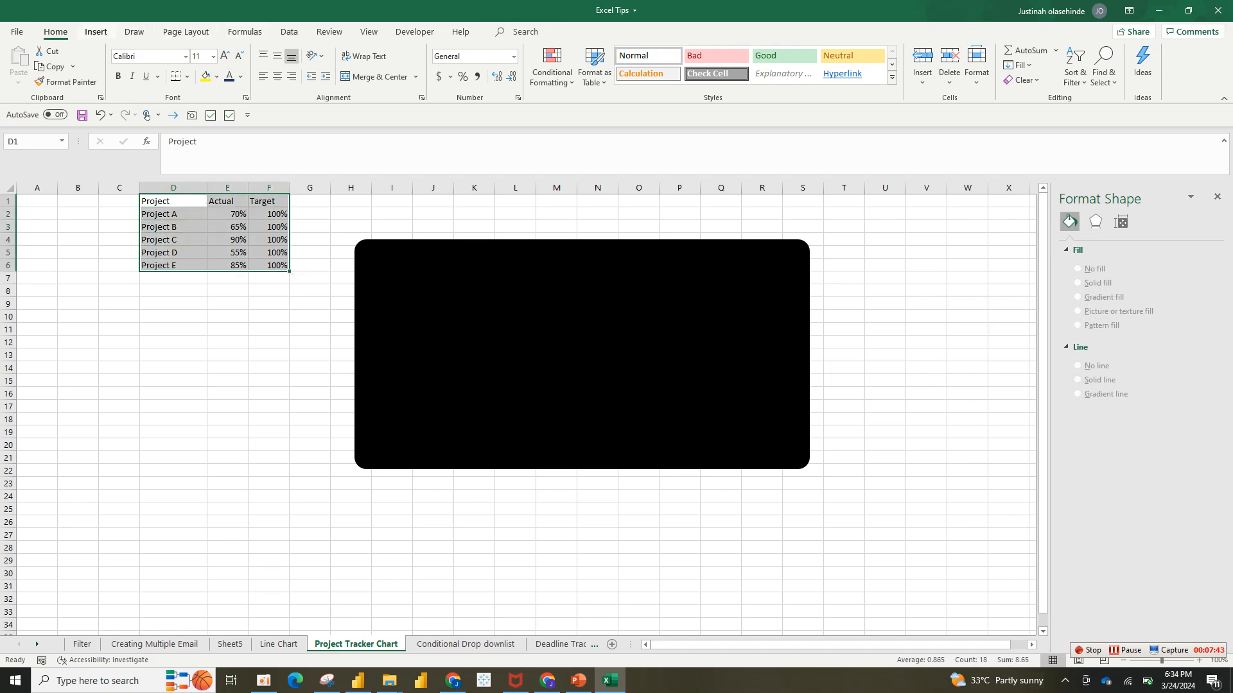
left_click(96, 32)
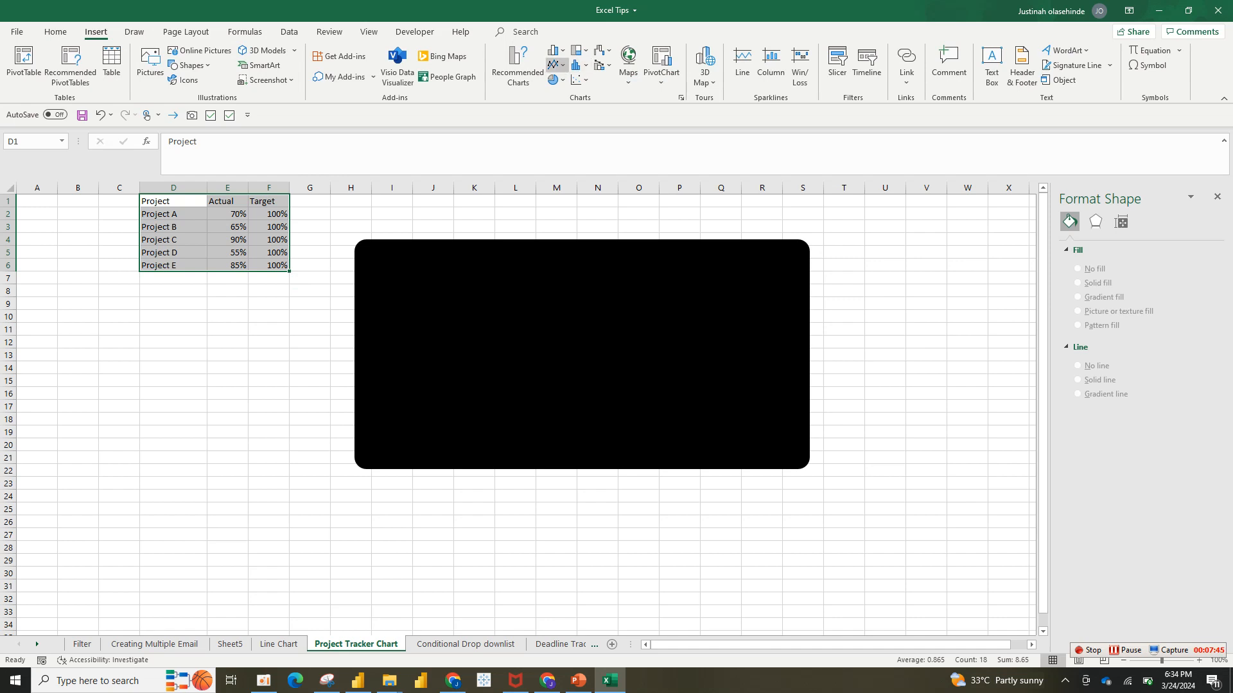
left_click(553, 50)
left_click(564, 216)
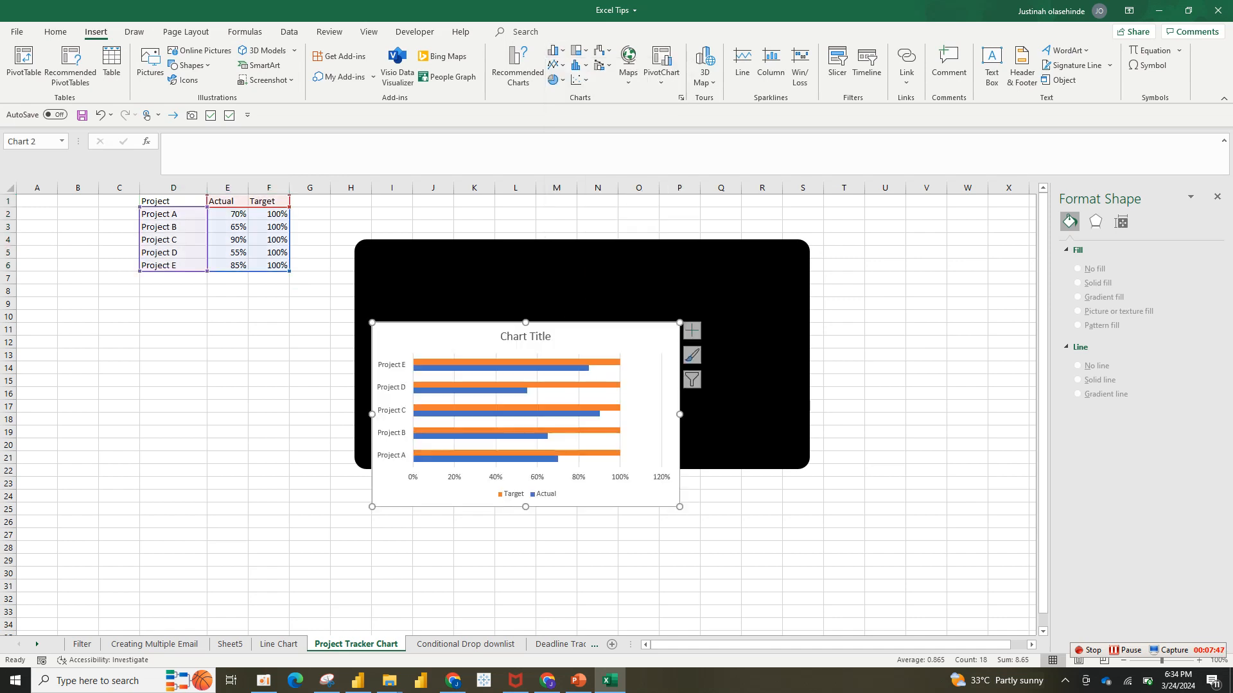
left_click_drag(594, 338, 639, 276)
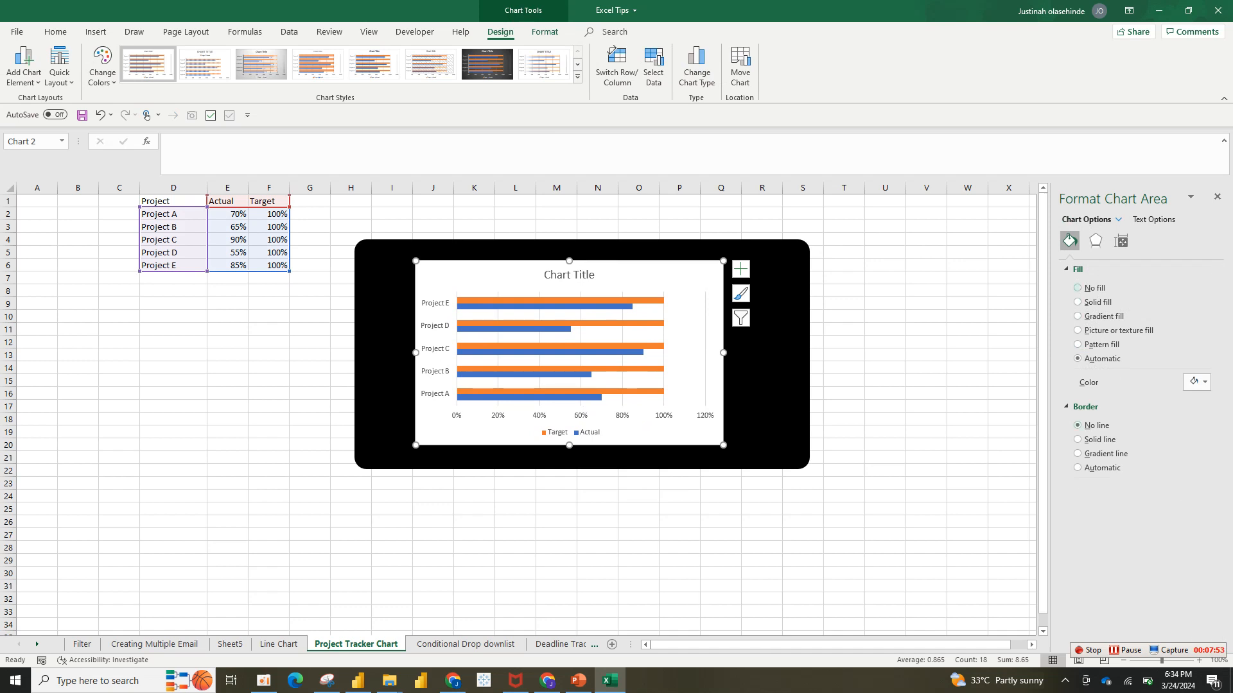
Set the chart area to no fill and remove the chart's gridlines
left_click(1085, 288)
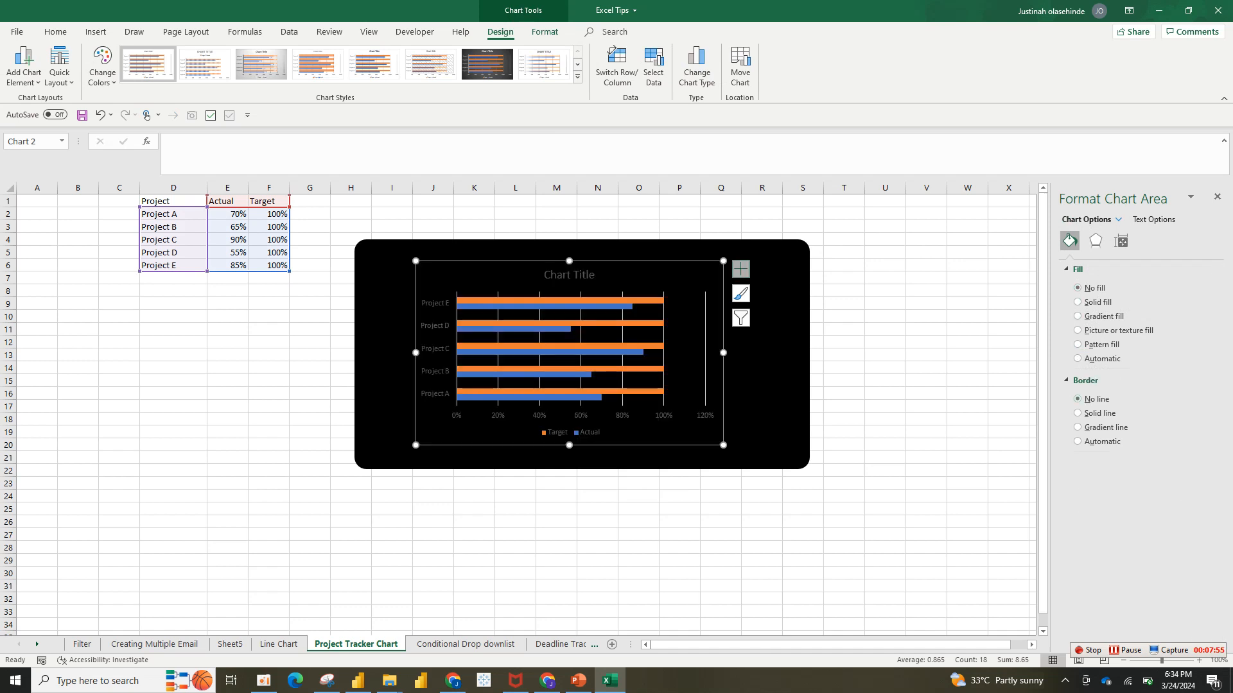
left_click(740, 268)
left_click(771, 362)
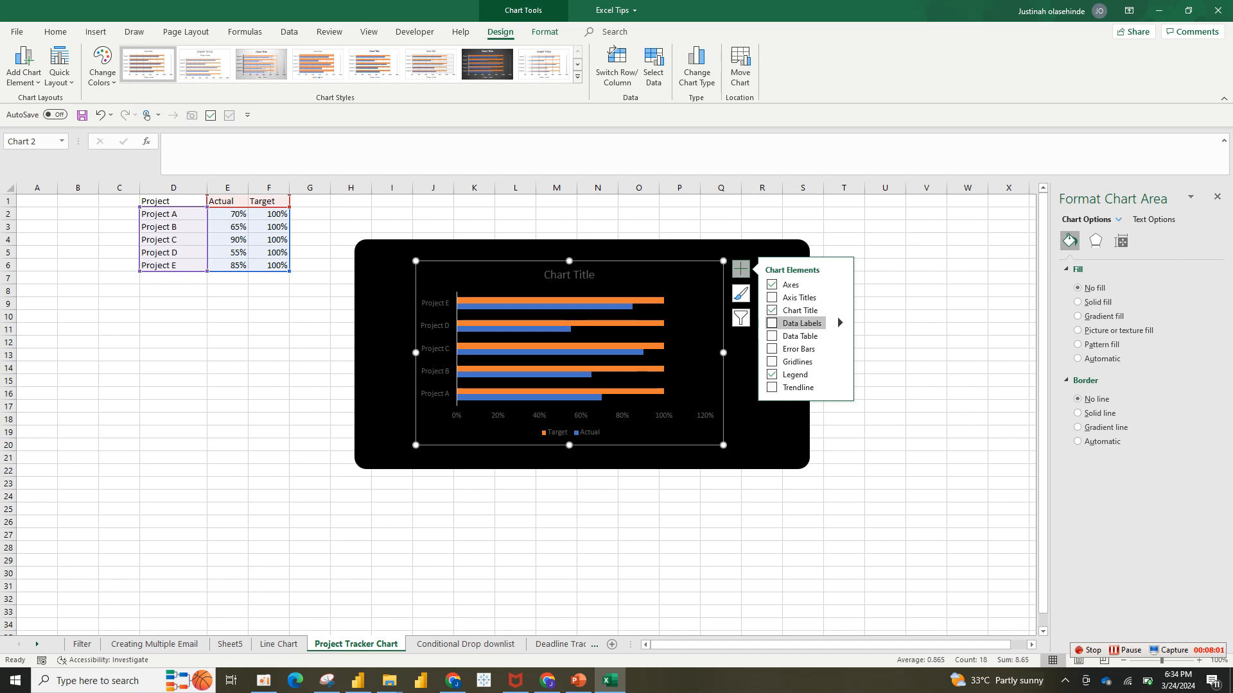
Hide the primary horizontal axis and widen the chart on both sides to nearly the width of the black rectangle
left_click(772, 298)
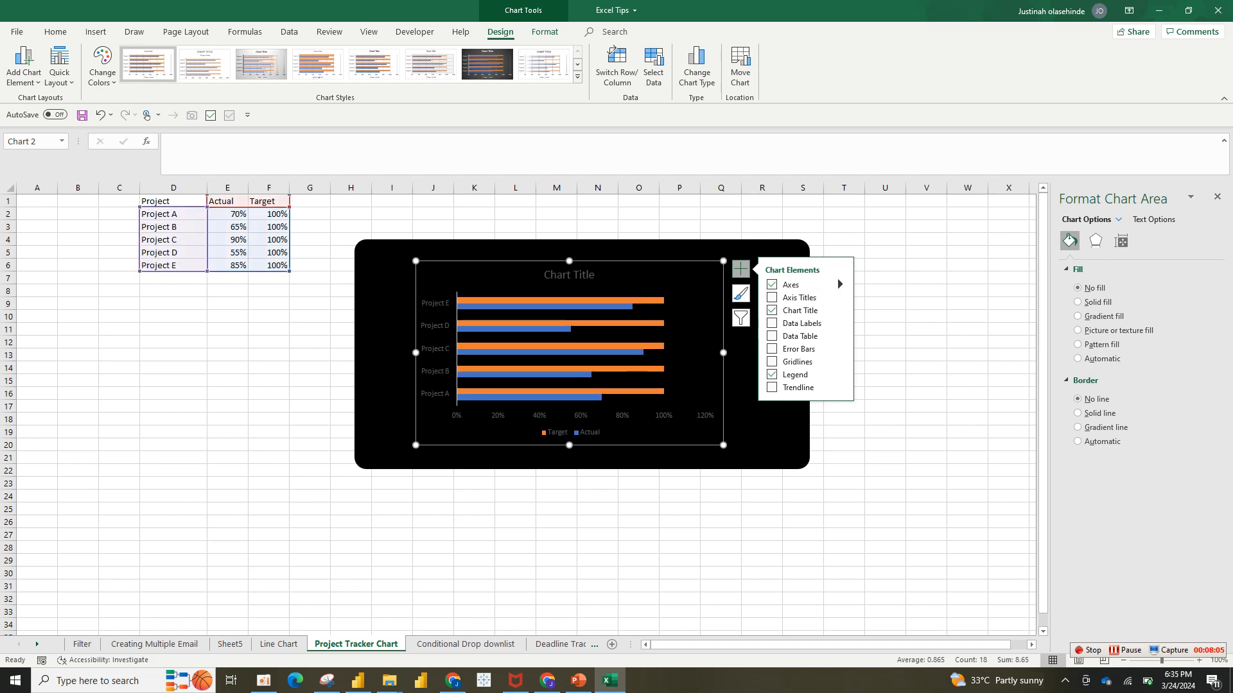
left_click(840, 284)
left_click(902, 300)
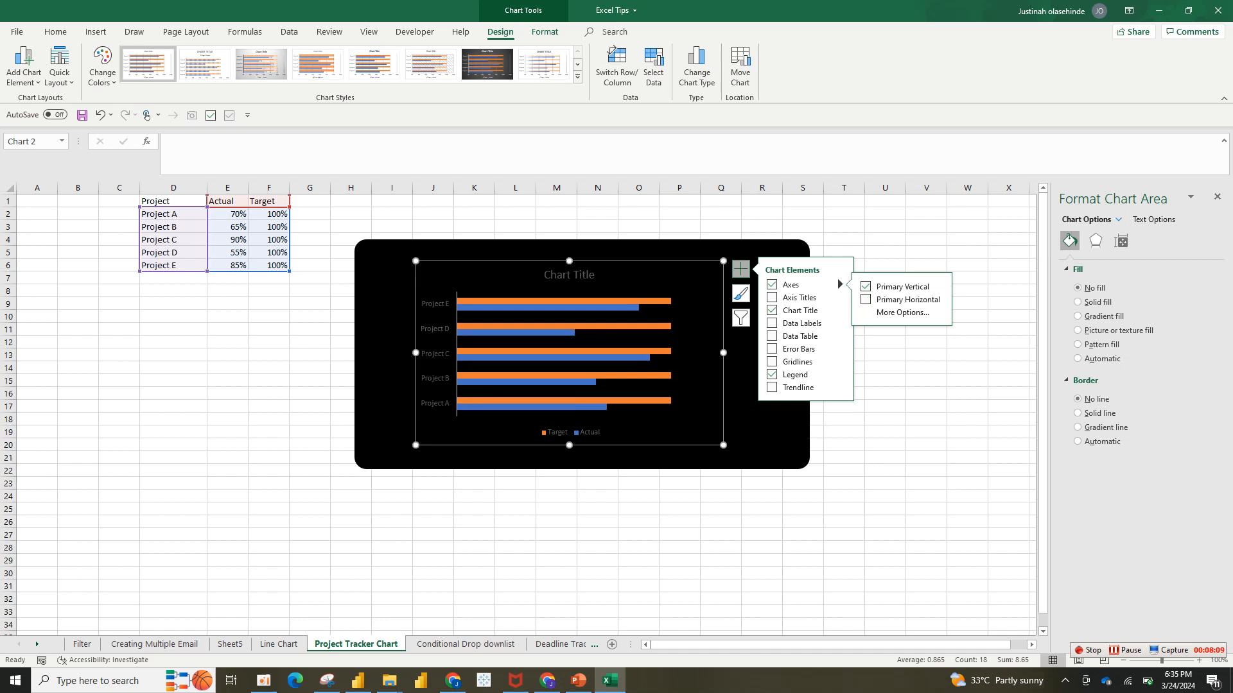
left_click_drag(723, 353, 786, 352)
left_click_drag(416, 442, 379, 445)
Format the project name labels on the vertical axis in white at font size 12
left_click(398, 353)
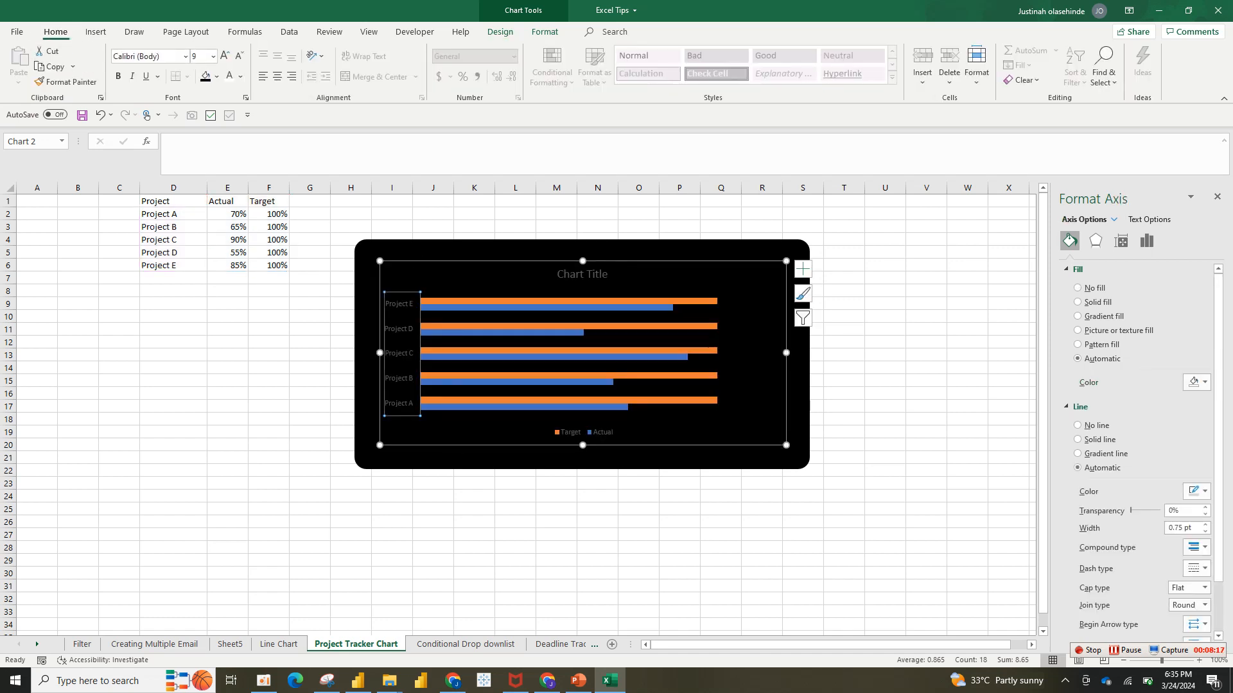
left_click(229, 76)
left_click(224, 56)
left_click(224, 55)
left_click(224, 56)
left_click(224, 56)
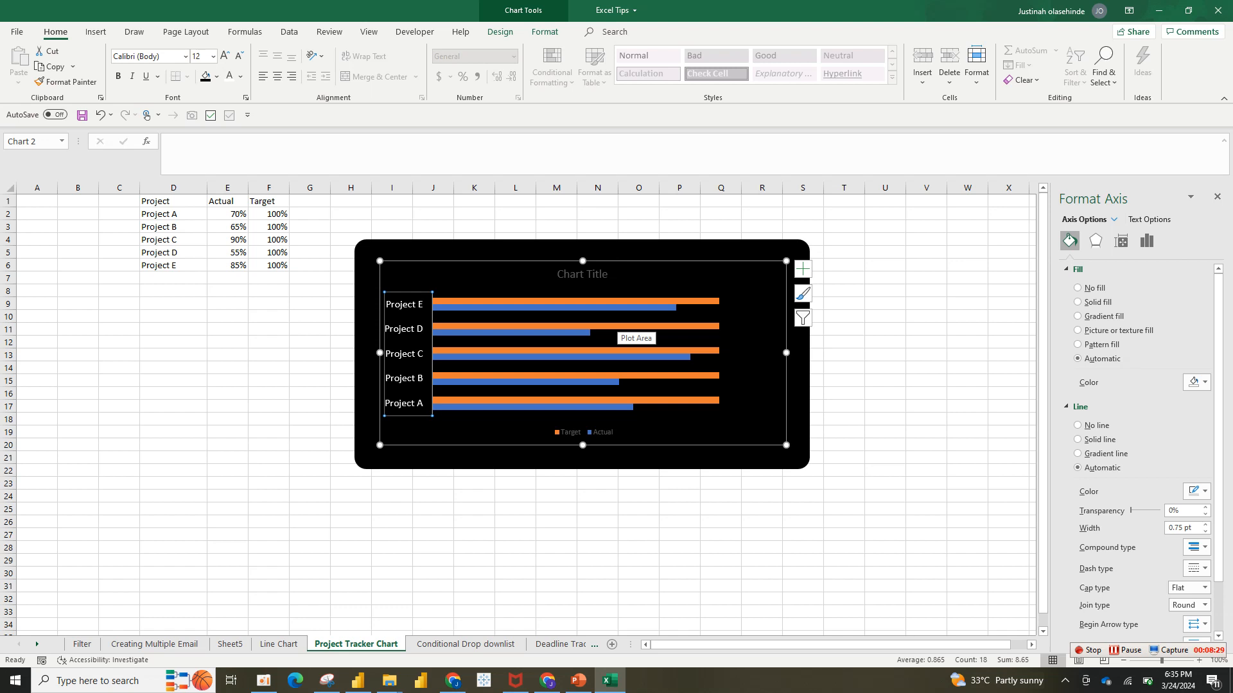
Apply a gradient fill to the bars of the Actual series
left_click(619, 326)
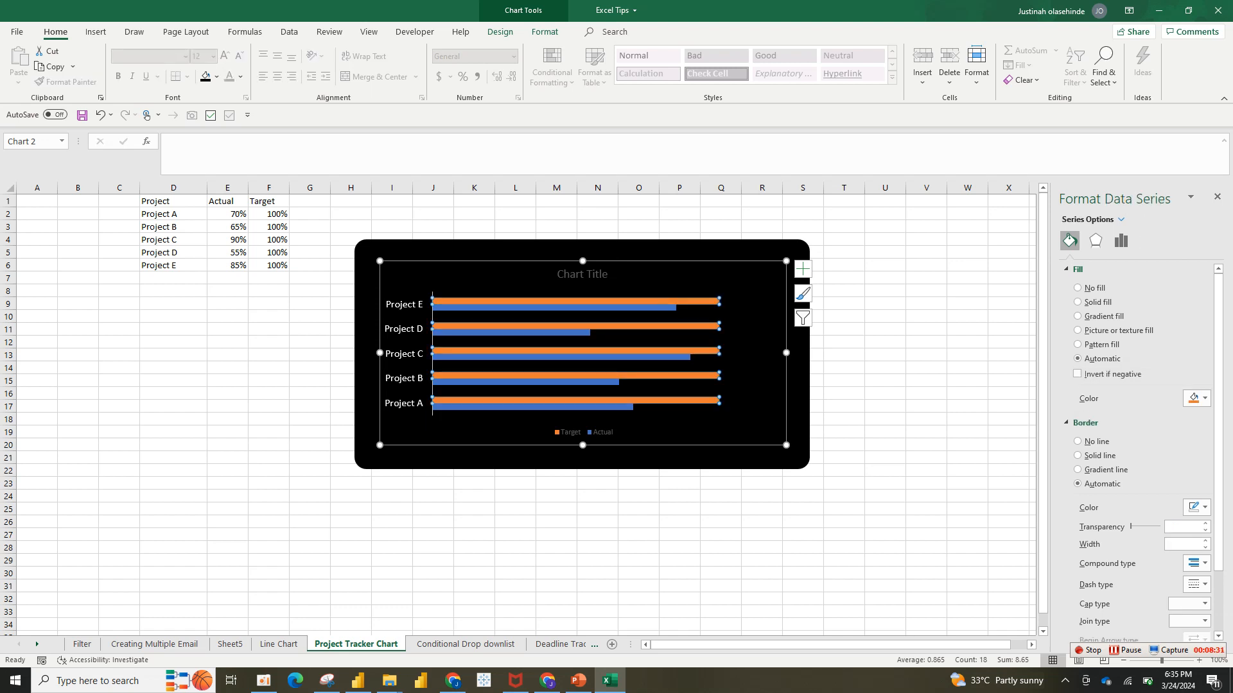
key("Up")
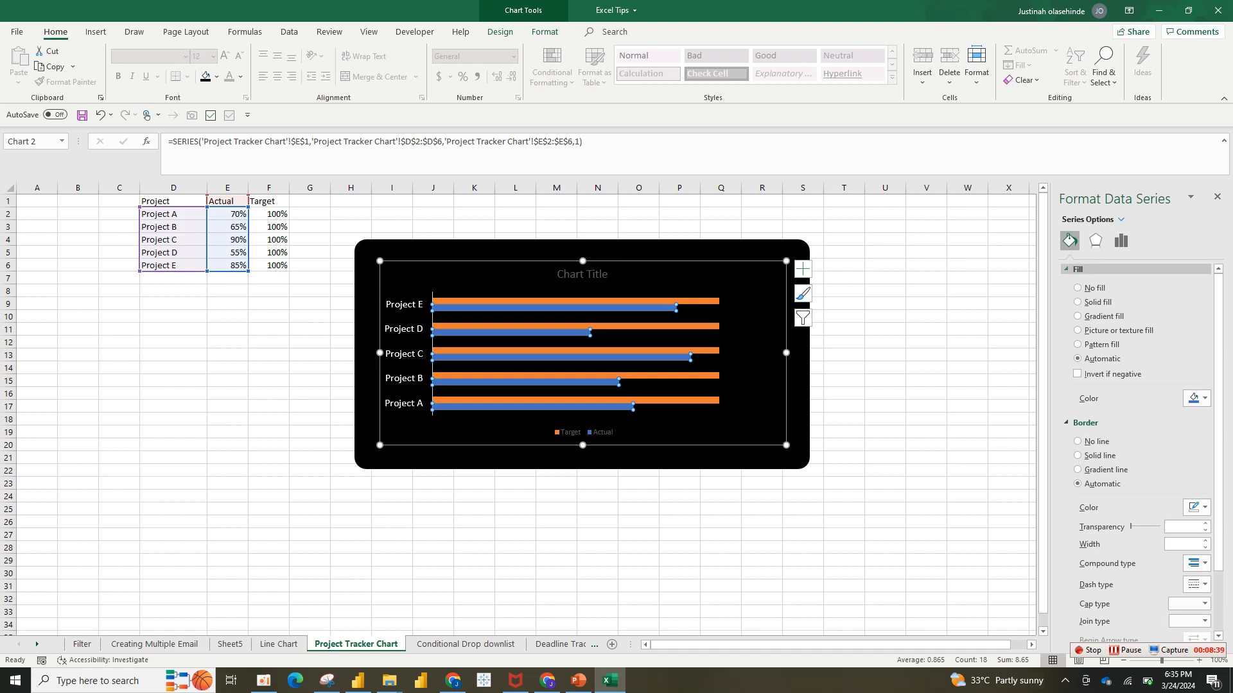
right_click(669, 320)
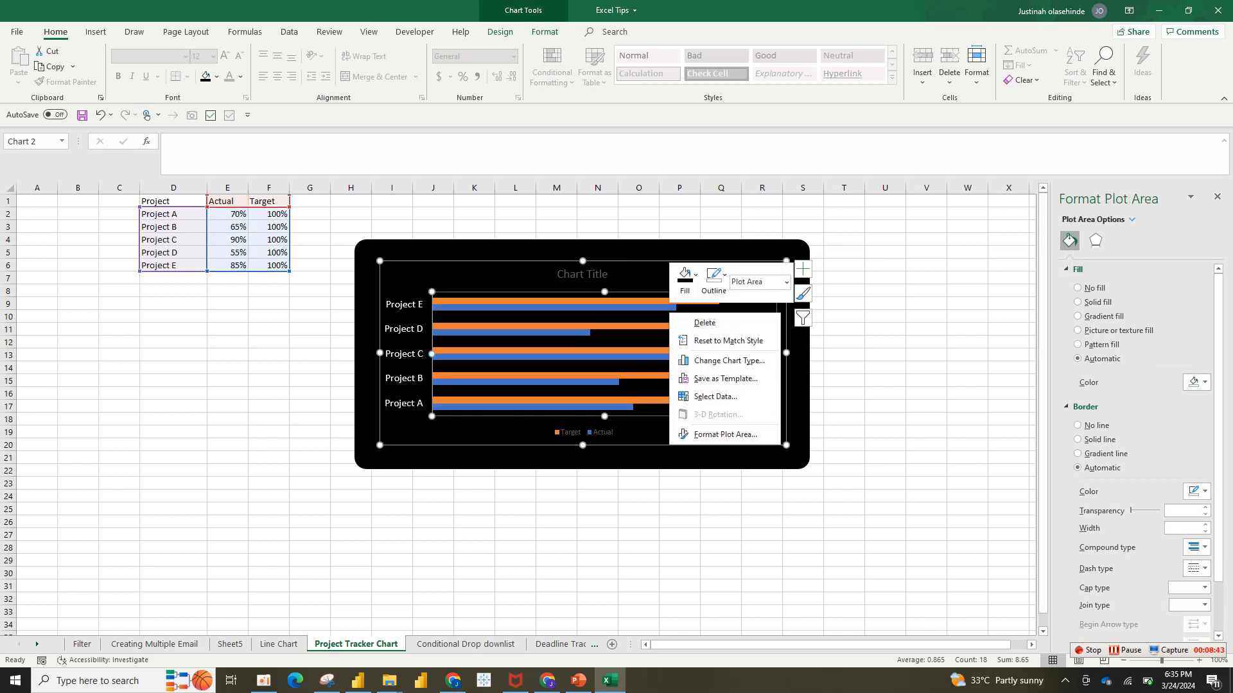
left_click(641, 309)
left_click(640, 309)
right_click(641, 309)
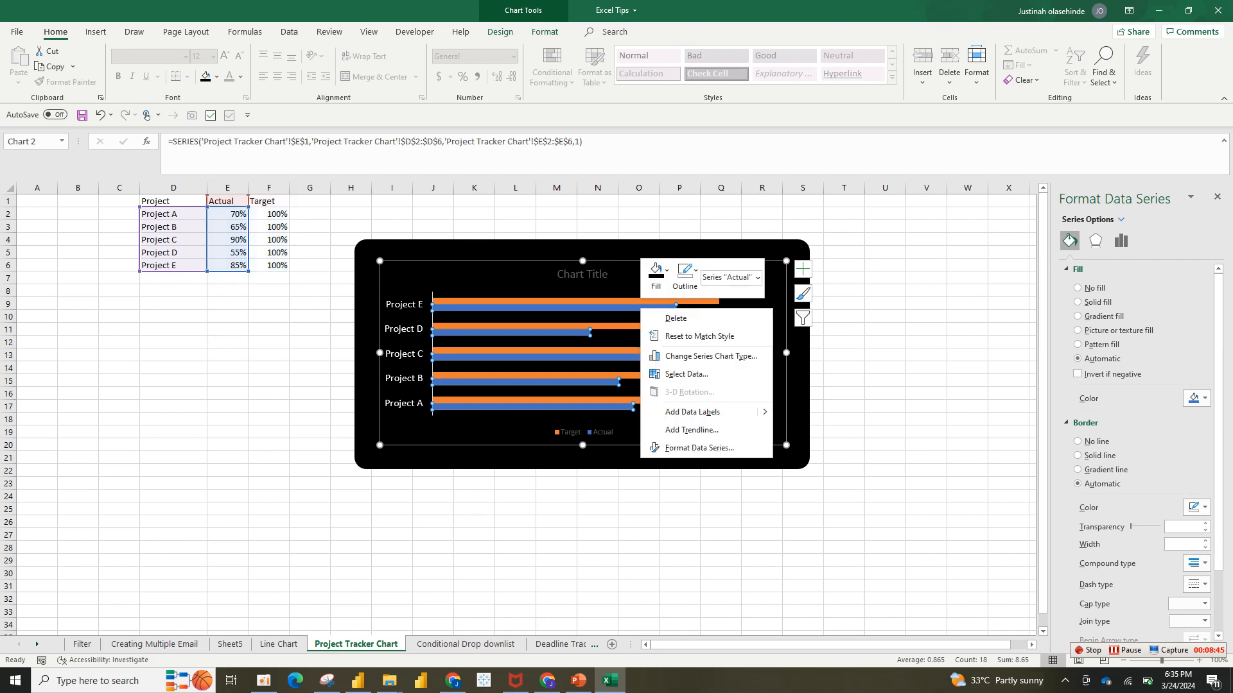
left_click(700, 448)
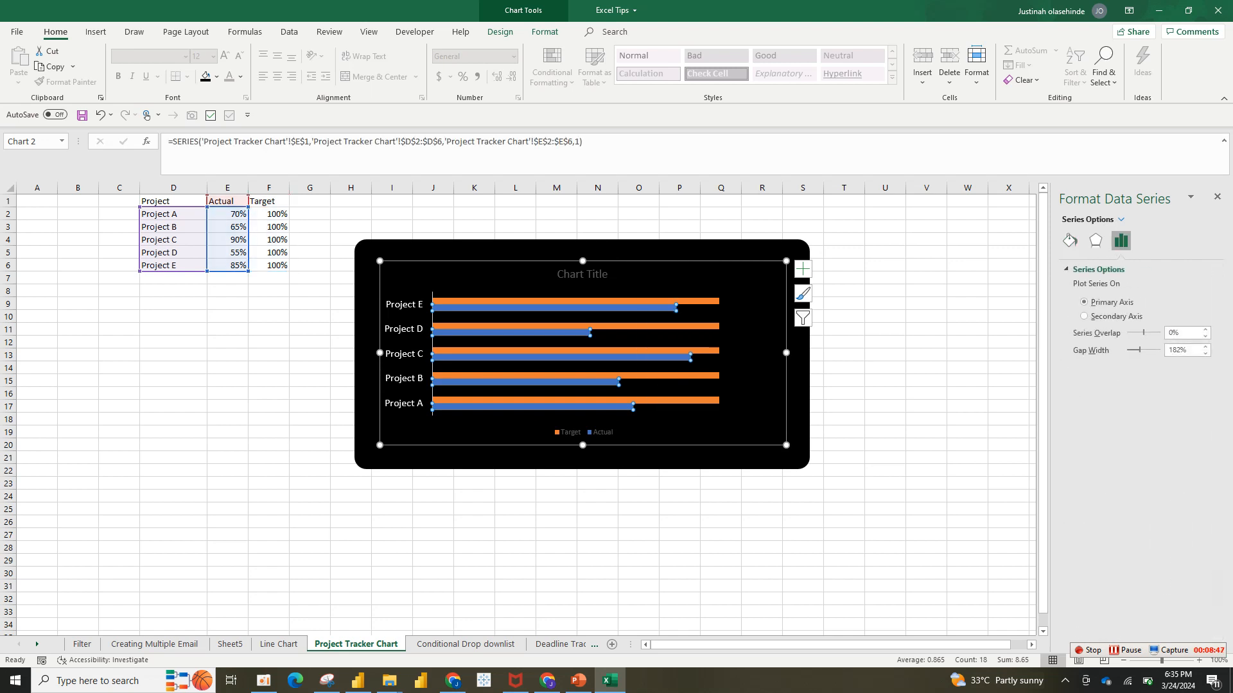
left_click(1069, 241)
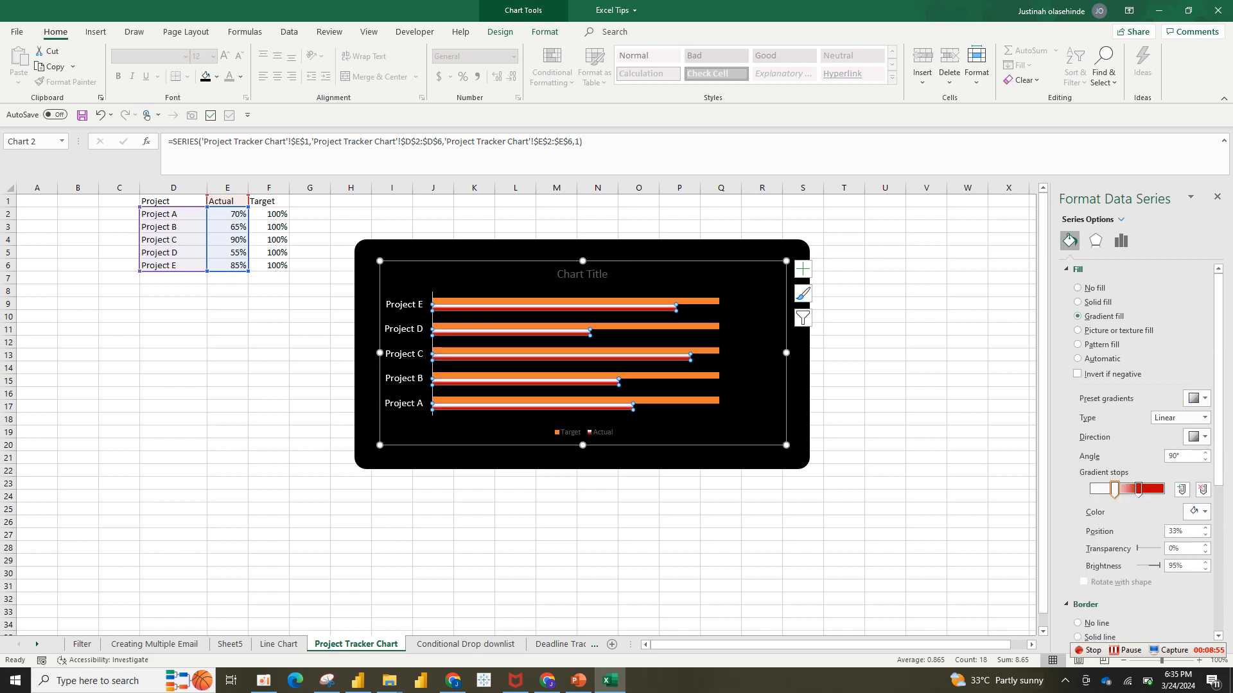
Move the Actual series' first gradient stop to position 0% and colour it the 25% darker theme green
left_click(1114, 491)
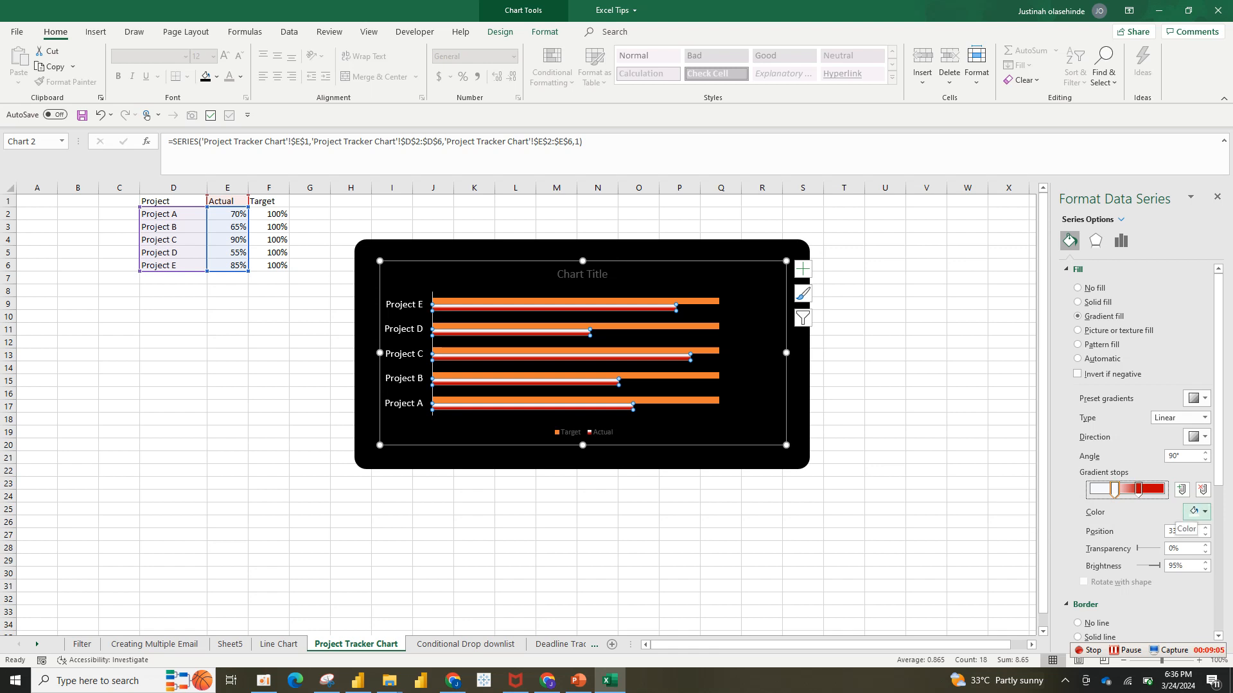
left_click(1196, 512)
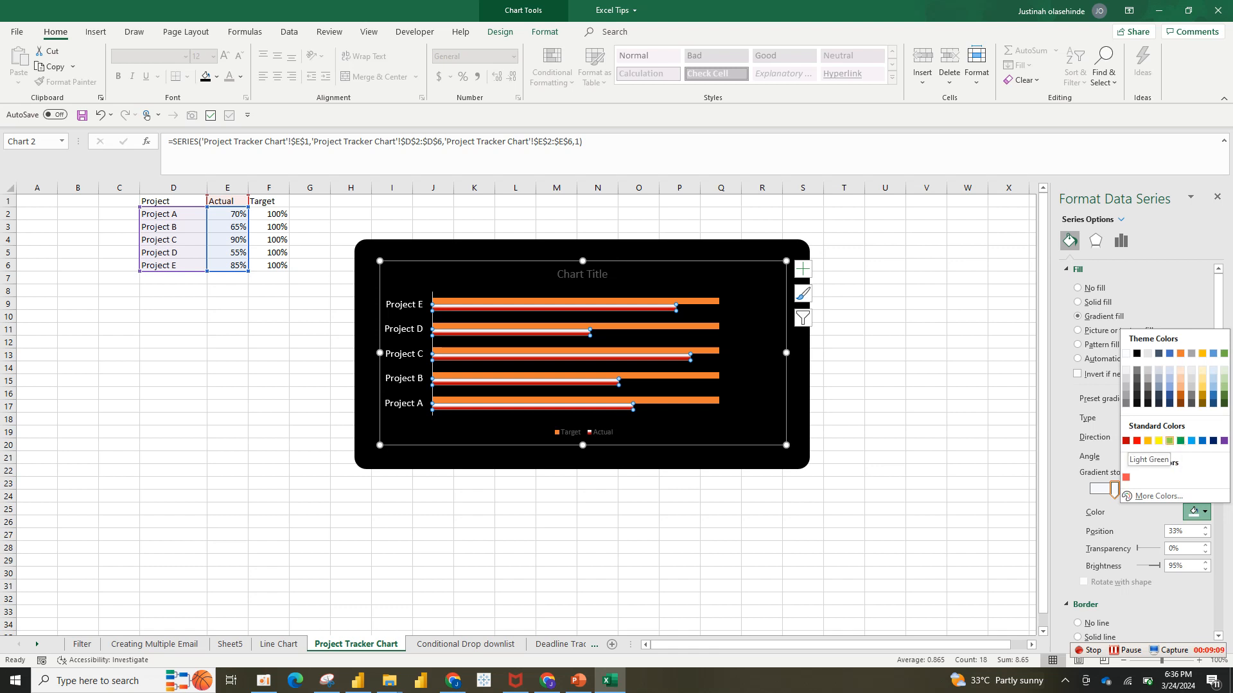
left_click(1169, 440)
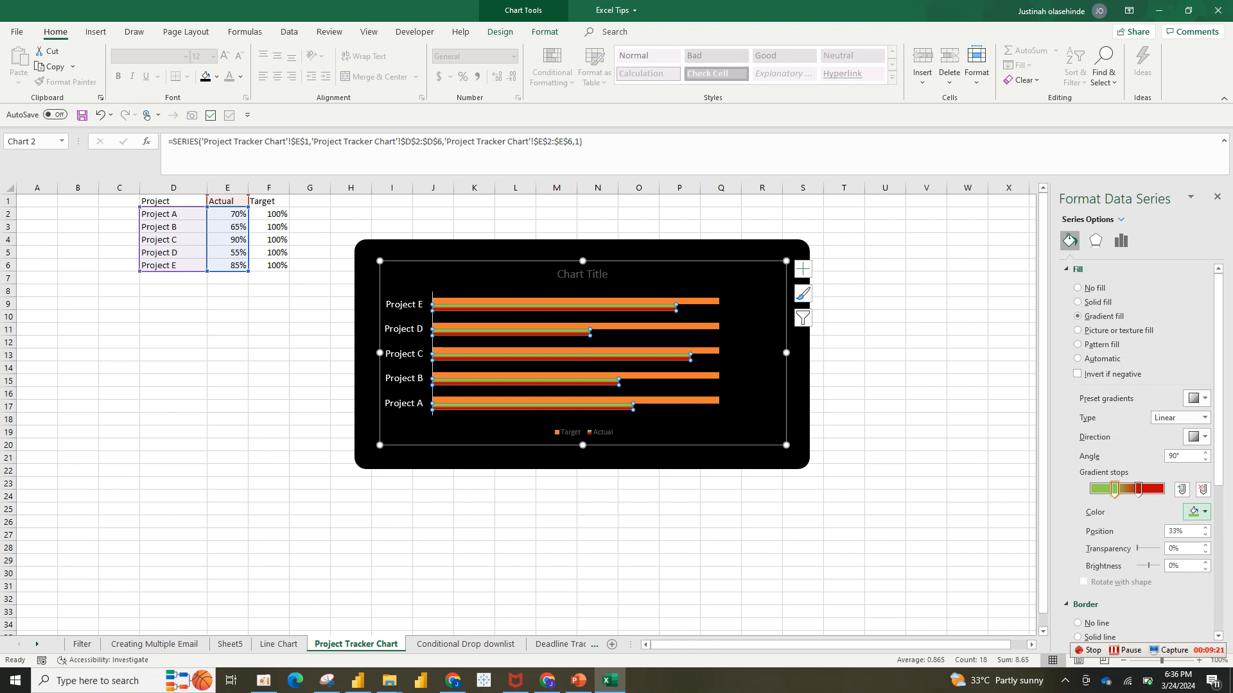
left_click_drag(1114, 490, 1091, 490)
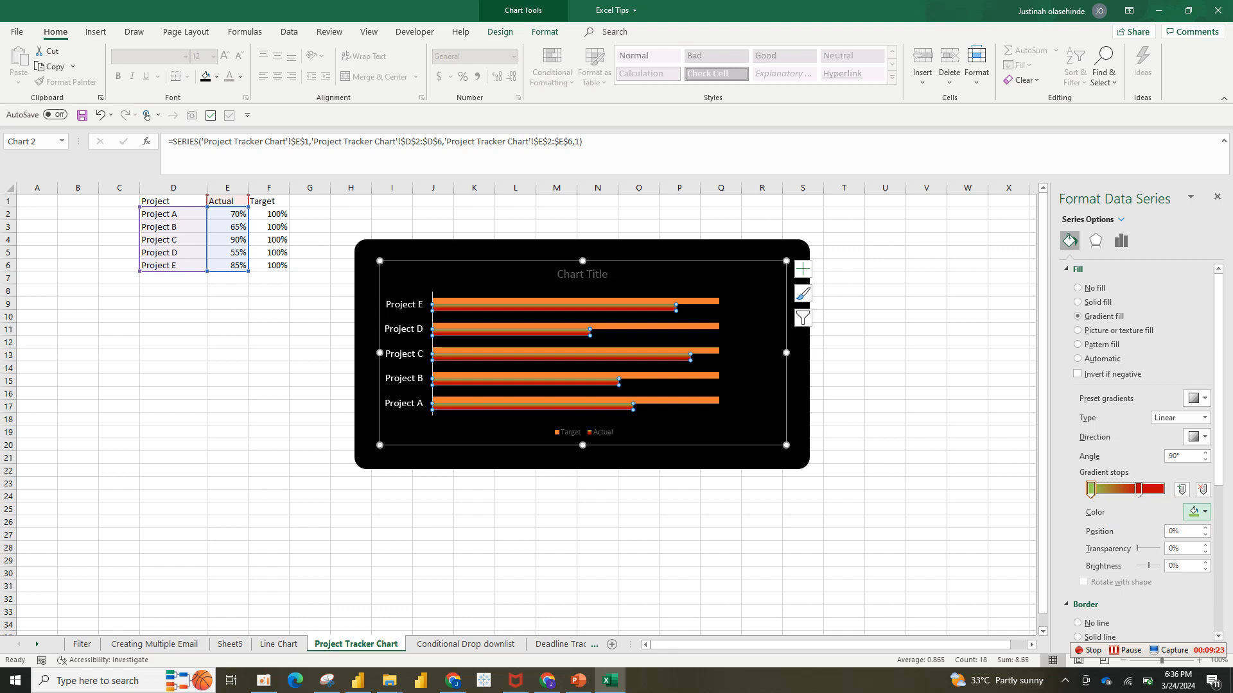
left_click(1196, 512)
left_click(1224, 396)
Colour the second gradient stop the same 25% darker theme green and set its position to 100%
left_click(1139, 490)
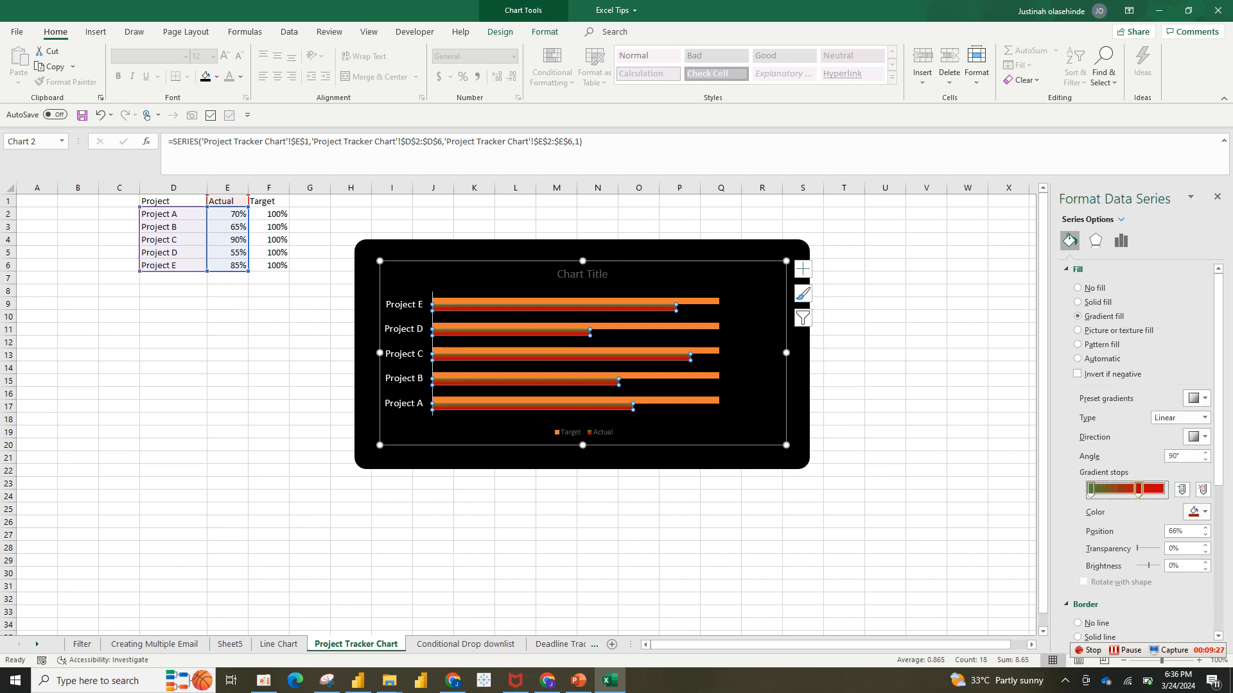
left_click(1198, 512)
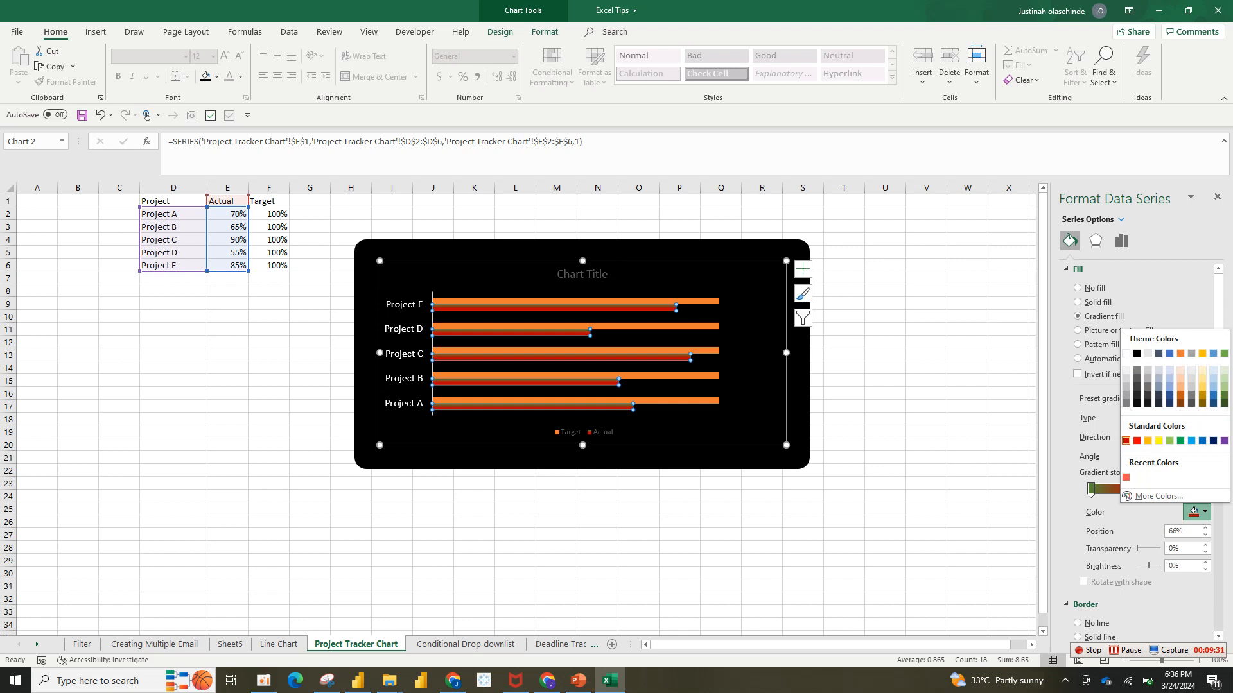
left_click(1224, 396)
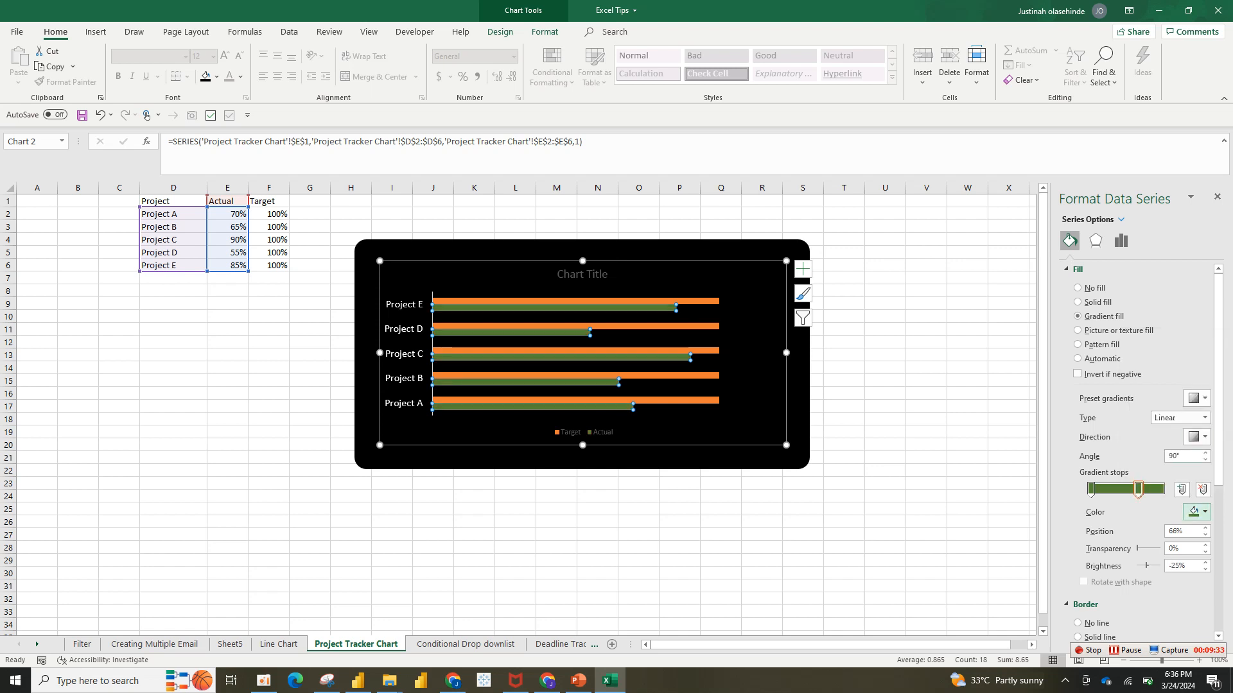
left_click_drag(1138, 490, 1161, 489)
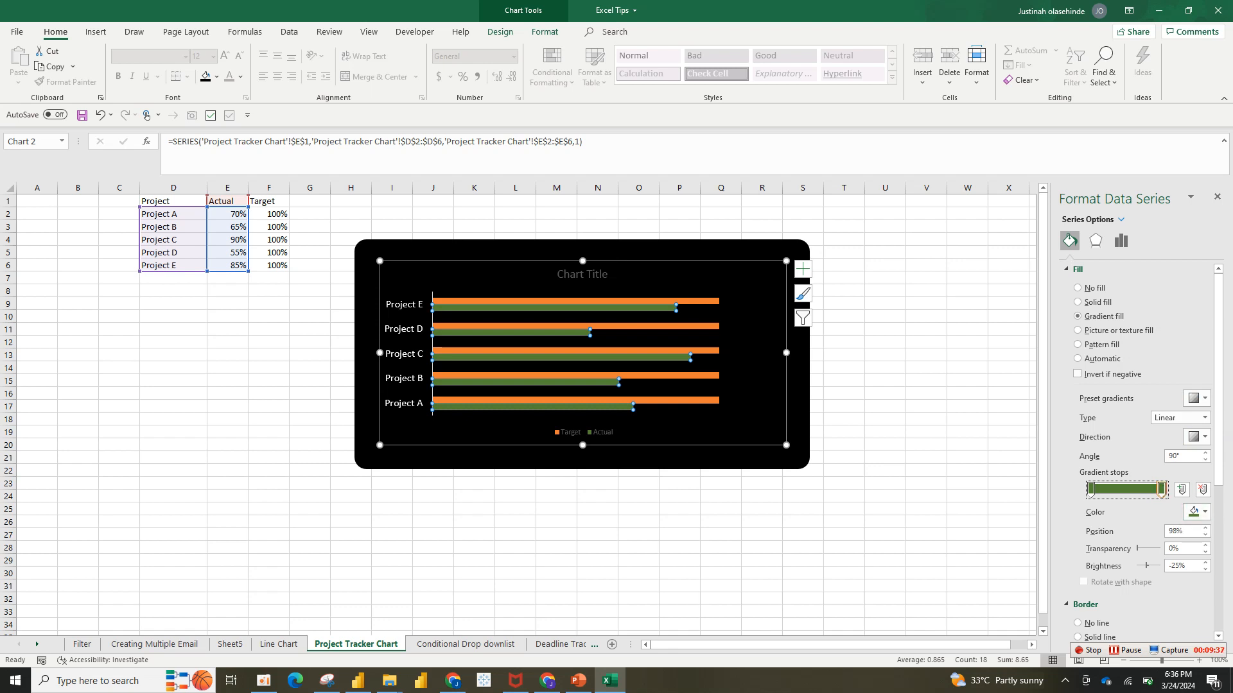
left_click(1177, 531)
key("BackSpace")
key("BackSpace")
type("100")
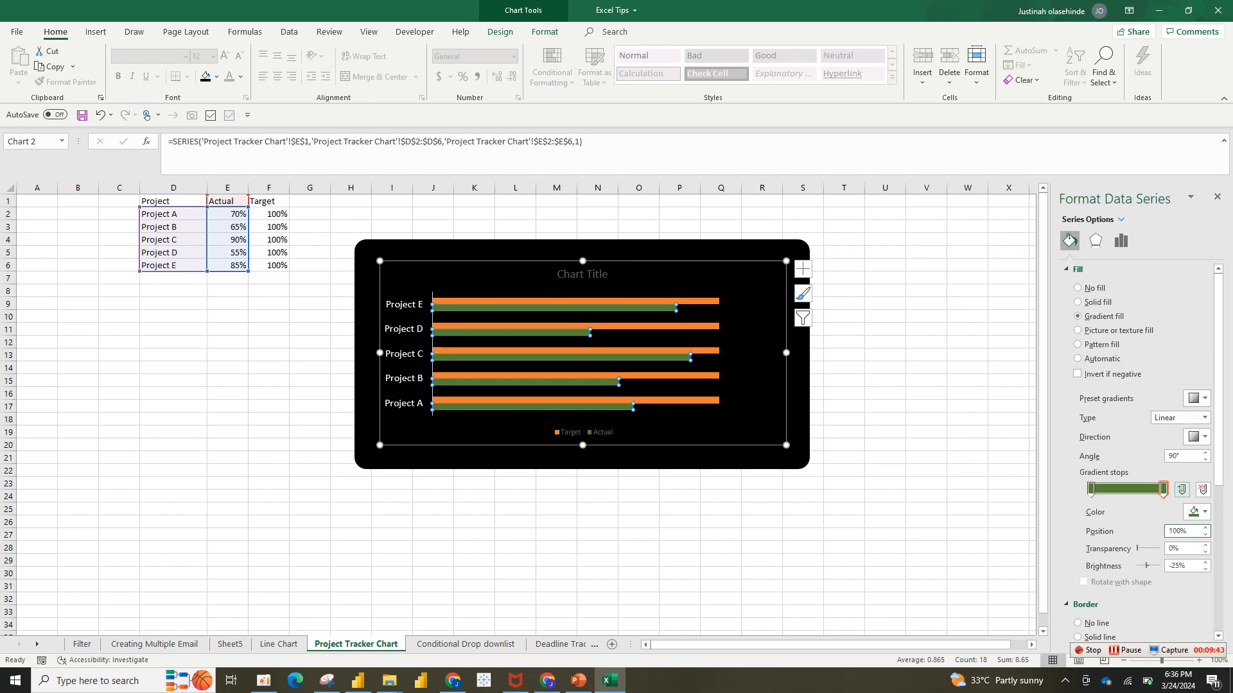
Set the angle of the Actual series' linear gradient to 0°
left_click(1170, 456)
double_click(1170, 456)
key("BackSpace")
type("0")
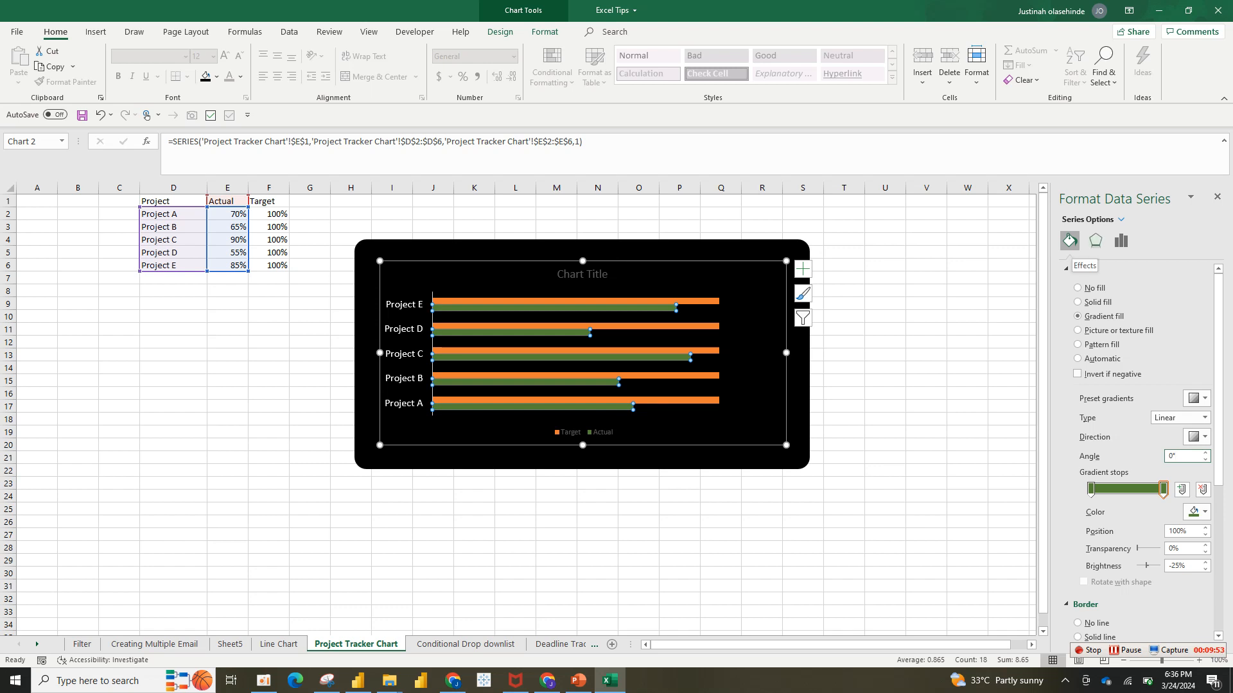
Add a glow to the Actual series with a size of 6 pt and 80% transparency
left_click(1095, 240)
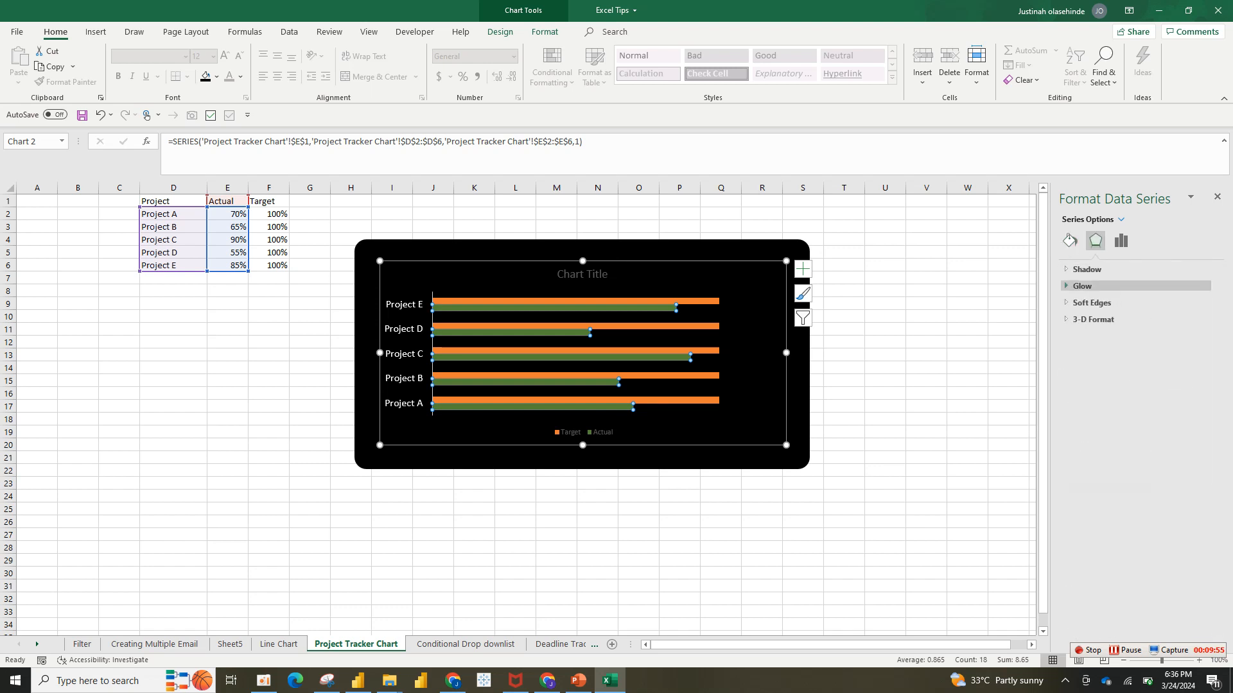
left_click(1082, 286)
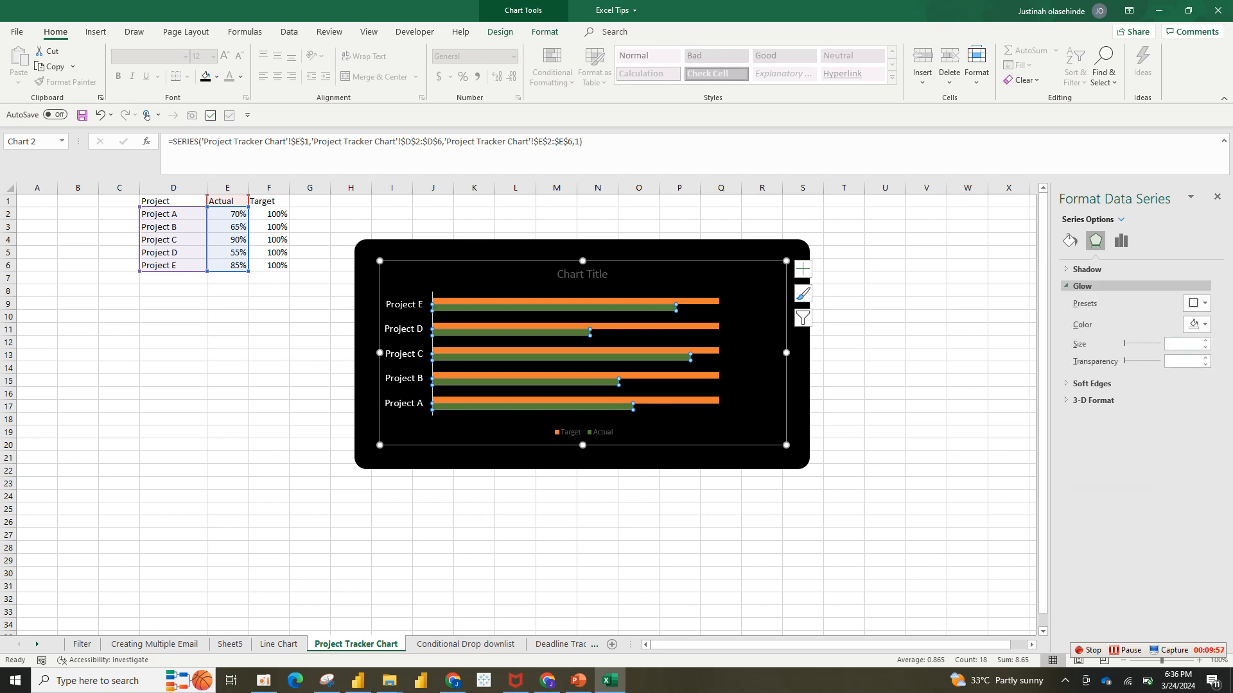
left_click(1181, 344)
type("6")
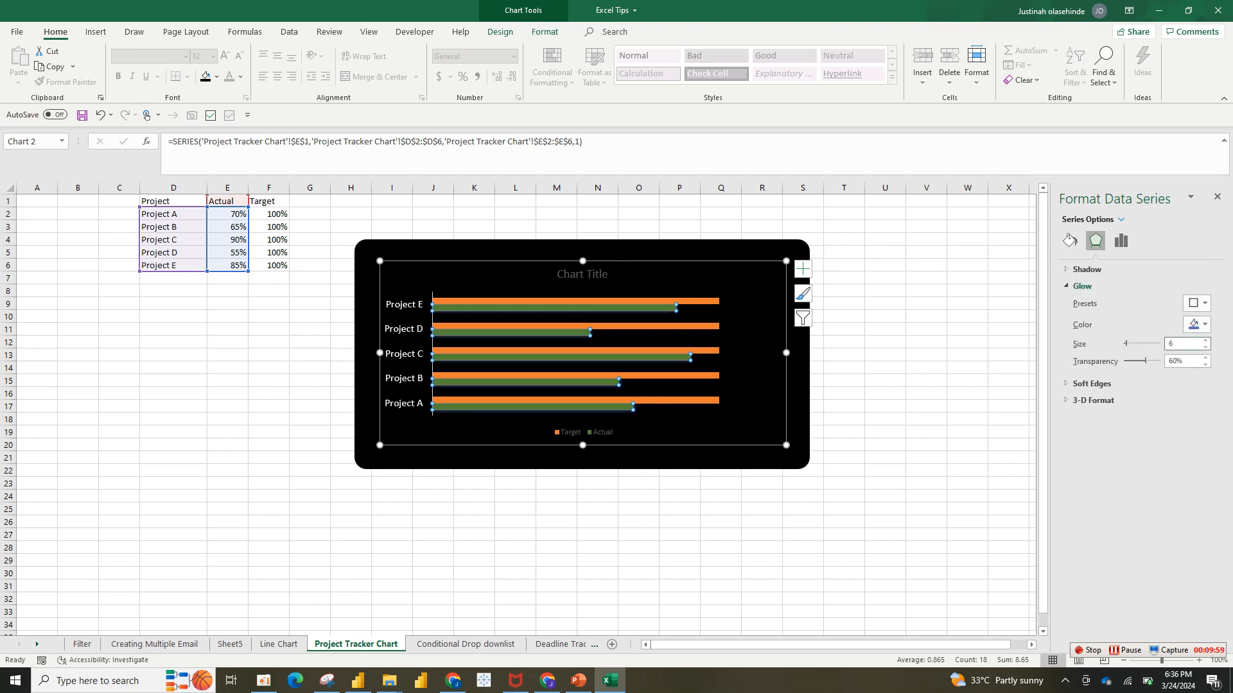
left_click(1174, 361)
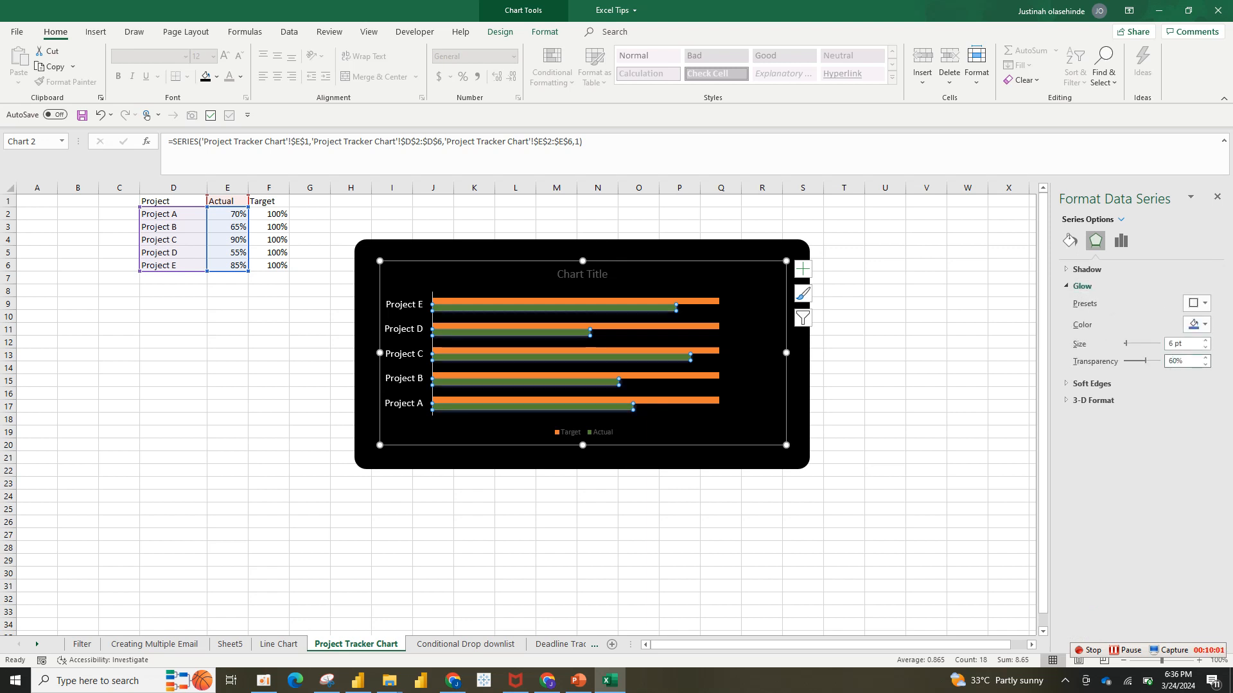
key("BackSpace")
type("8")
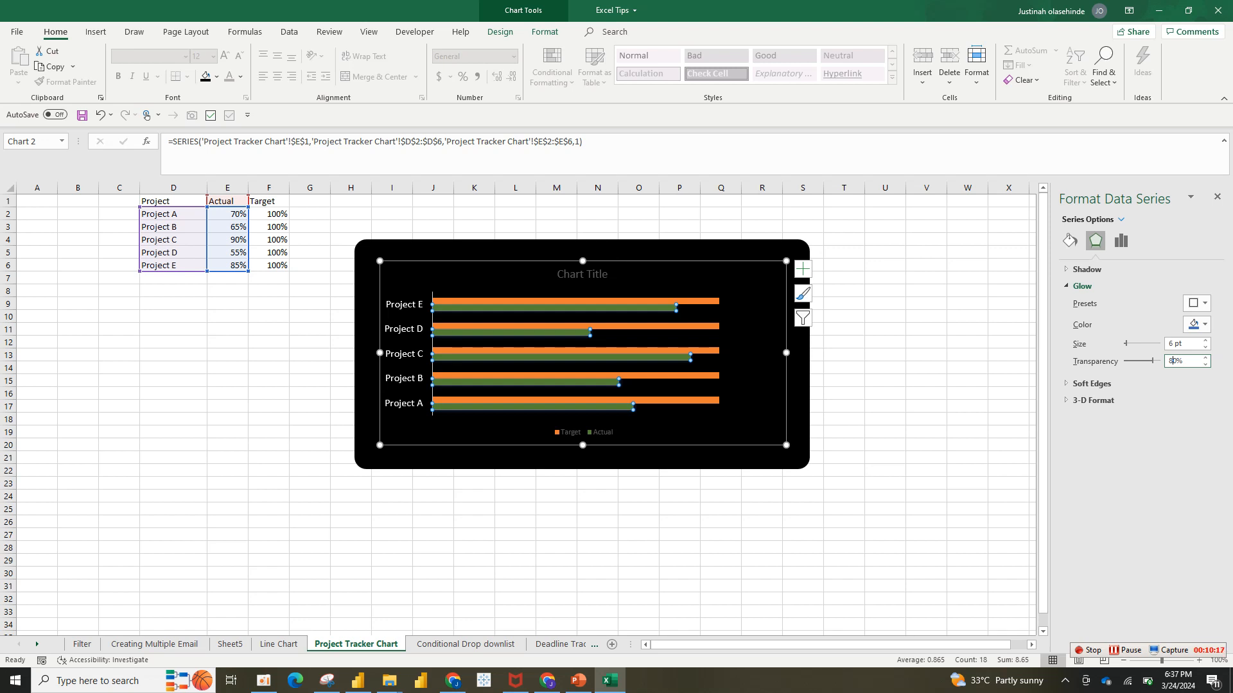
Give the Target series a solid fill in the 50% darker theme green
left_click(1121, 219)
key("Down")
key("Return")
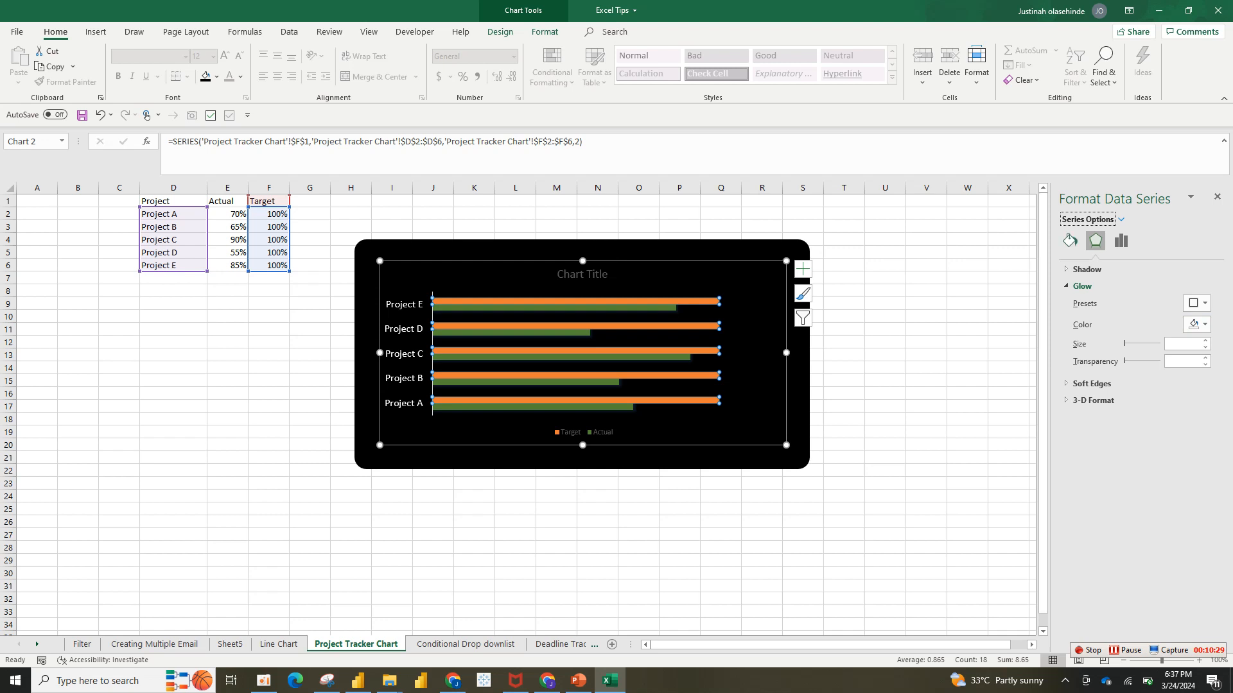
left_click(1070, 240)
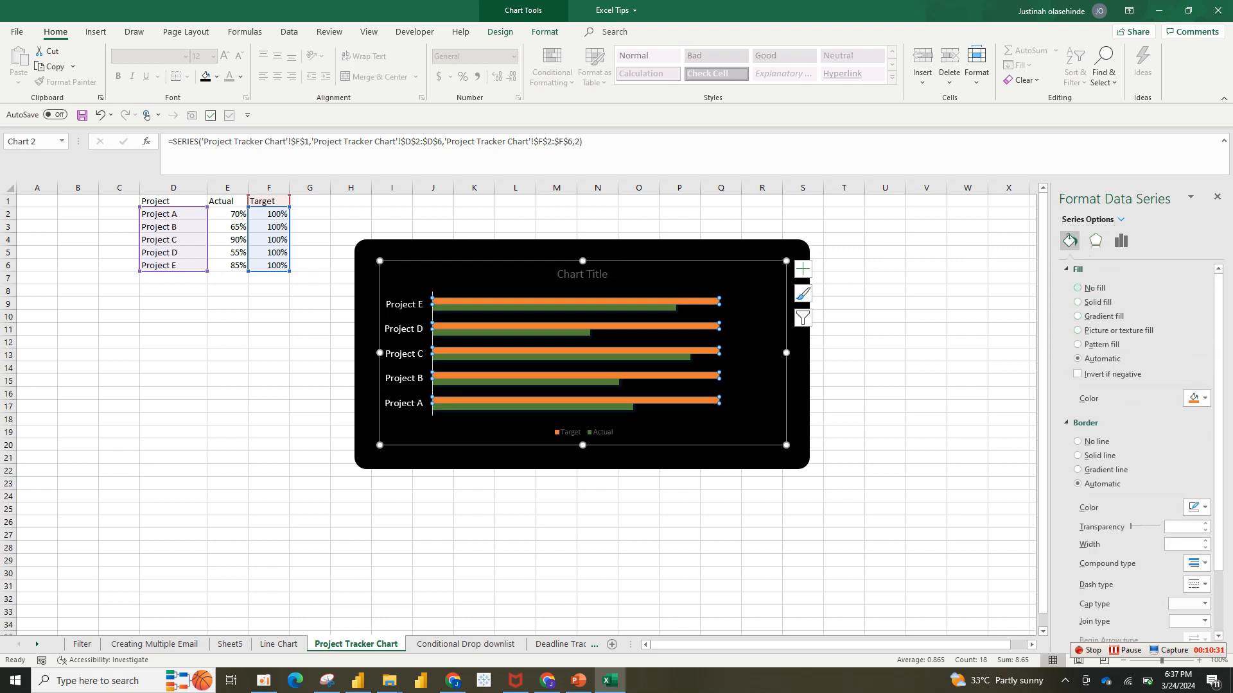
left_click(1078, 302)
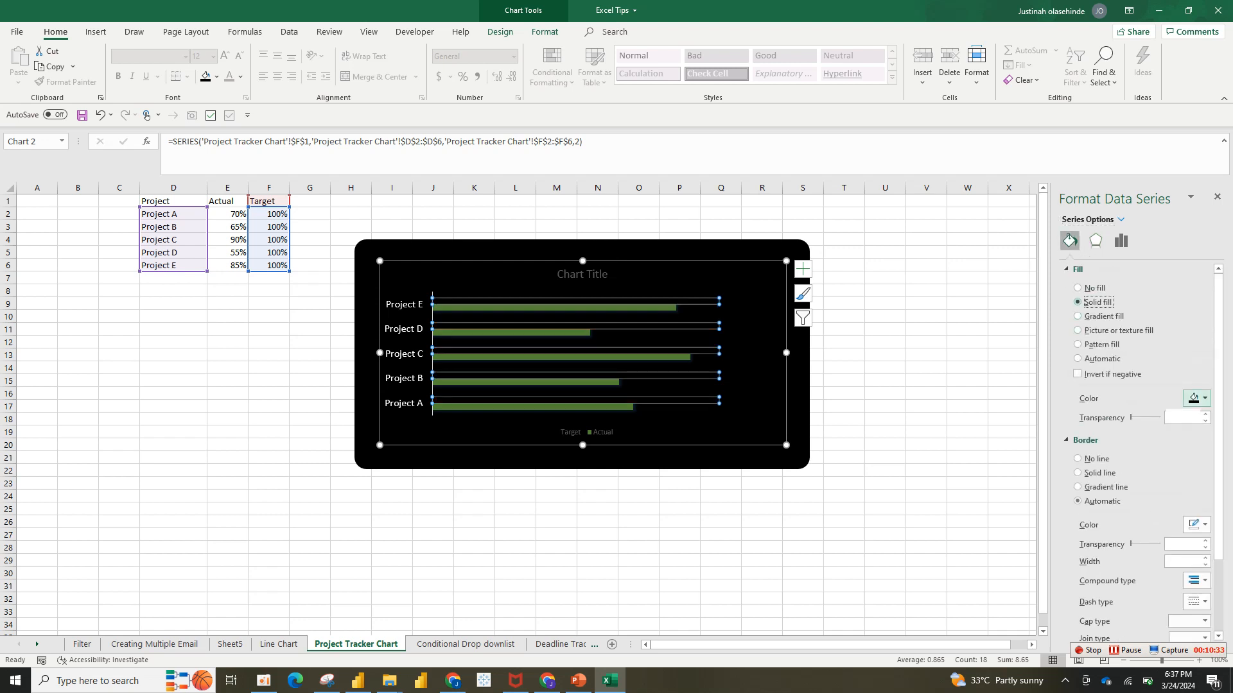
left_click(1197, 398)
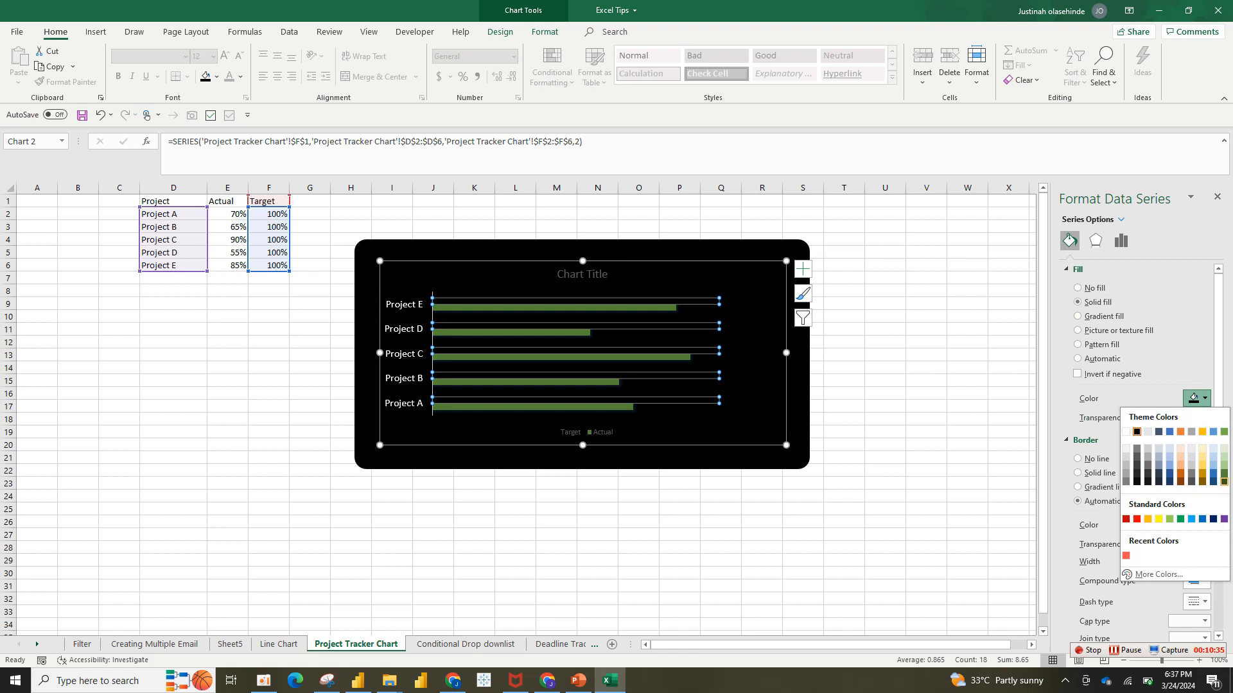
left_click(1224, 481)
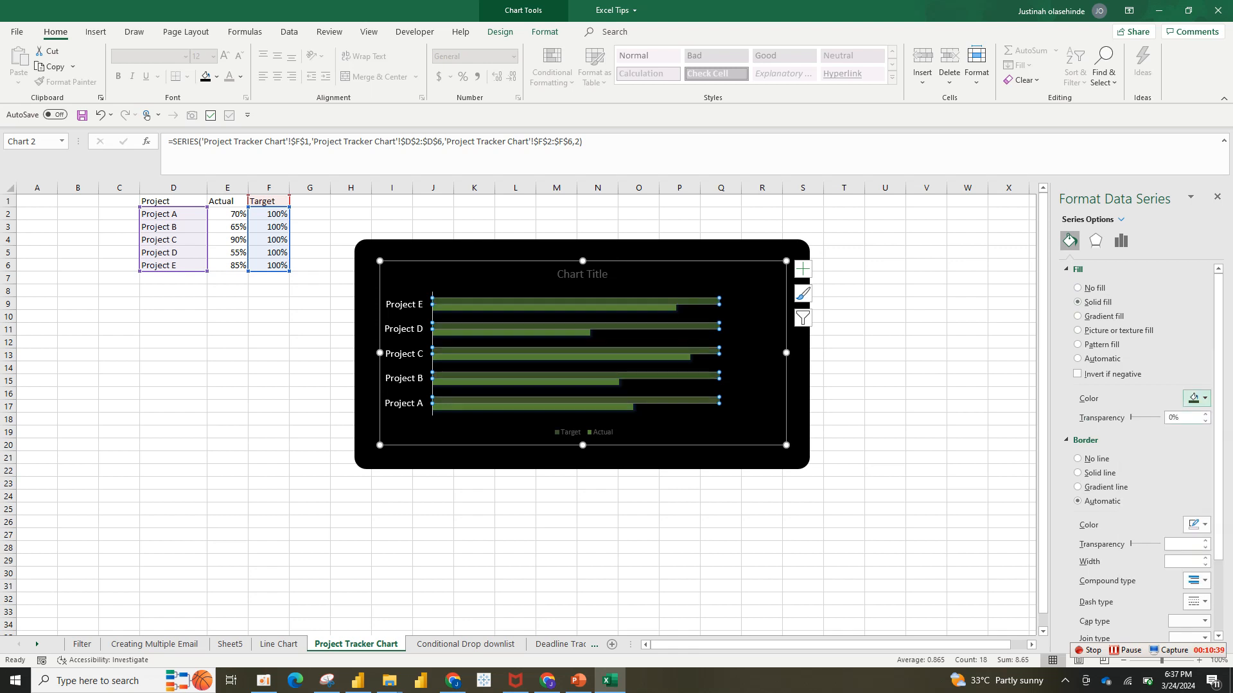
Set the transparency of the Target series' fill to 50%
left_click(1170, 419)
type("5")
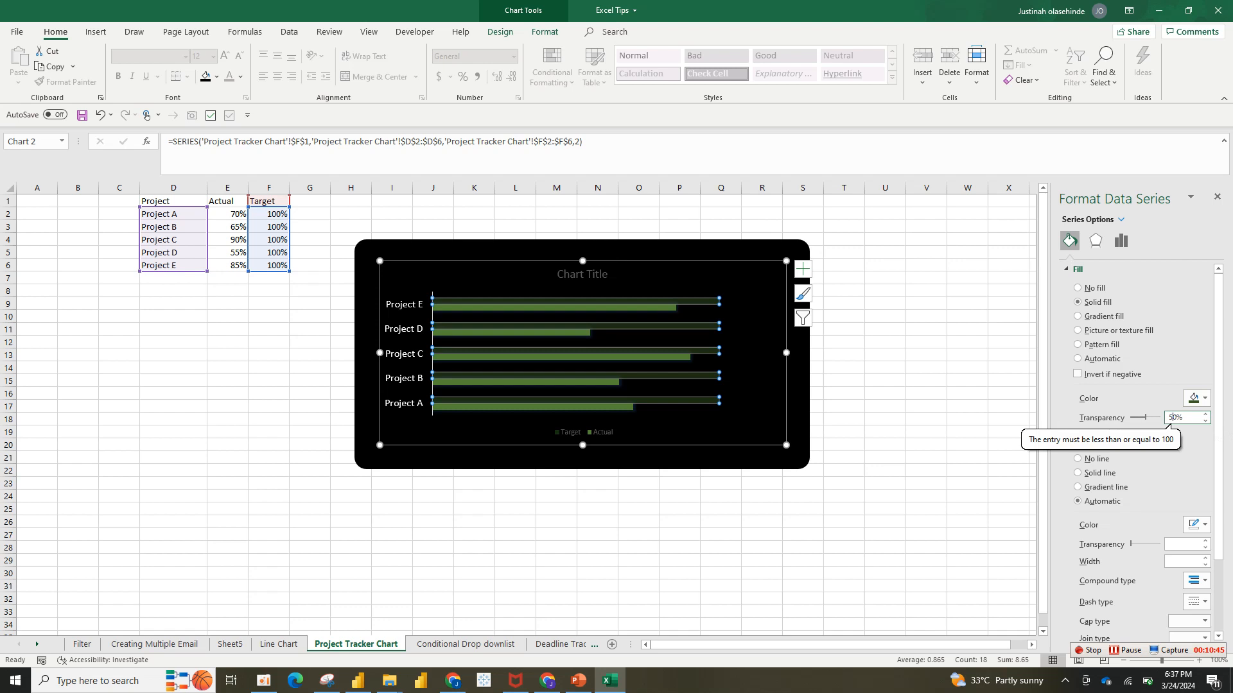
left_click(967, 419)
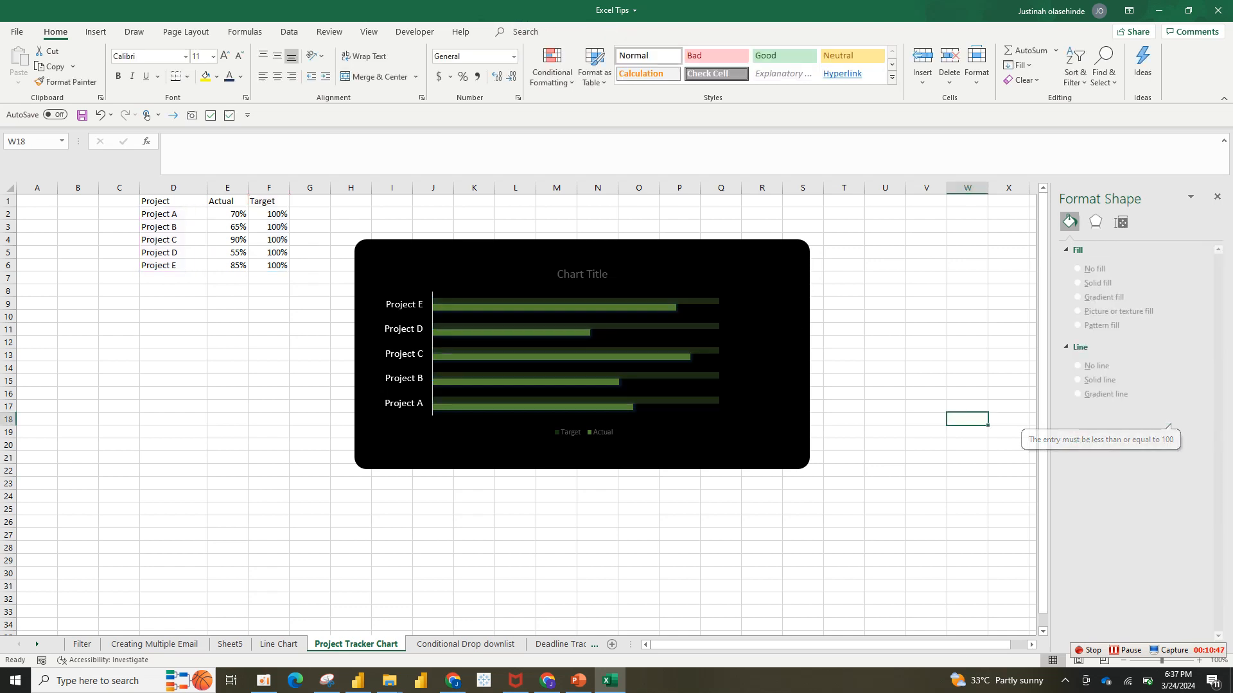
Recolour the Target series' solid fill with the standard green
left_click(630, 375)
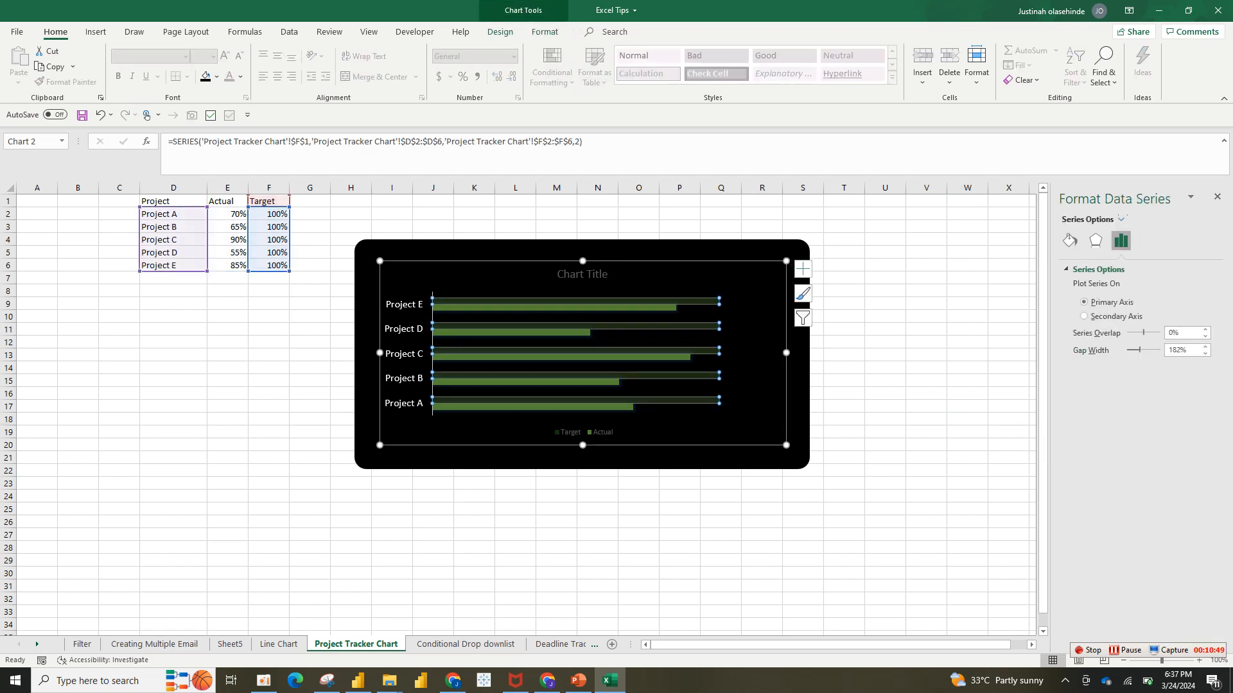
left_click(1070, 241)
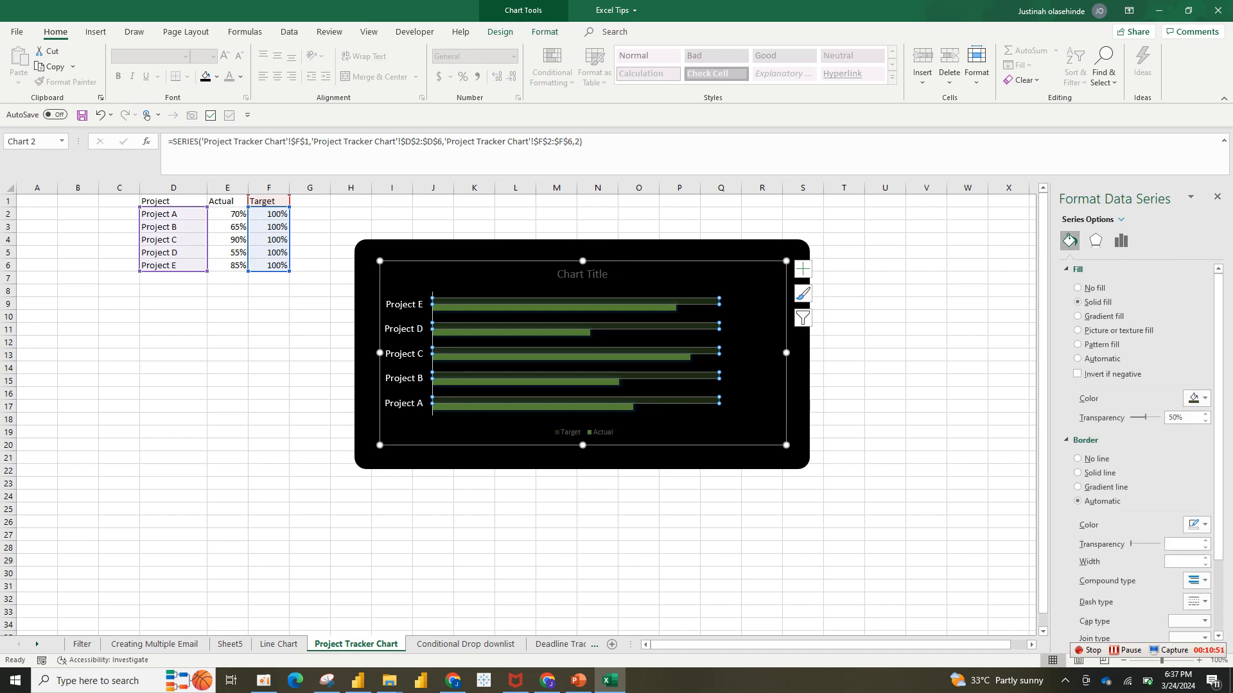
left_click(1198, 398)
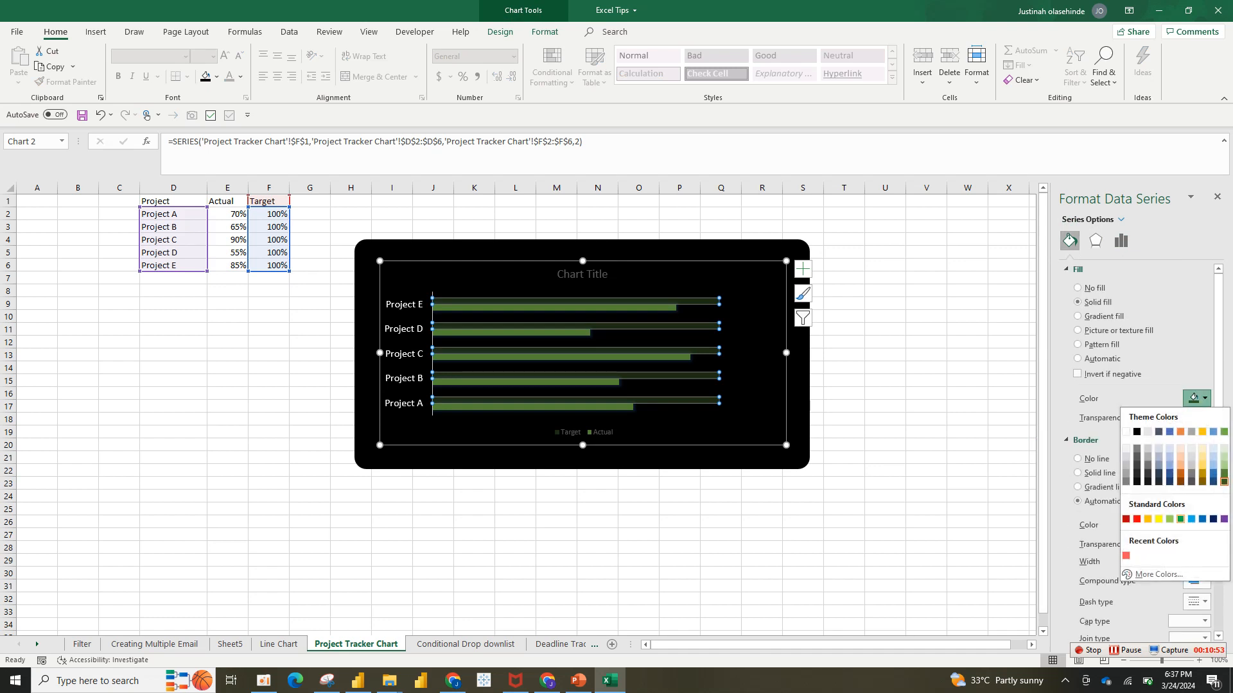
left_click(1224, 481)
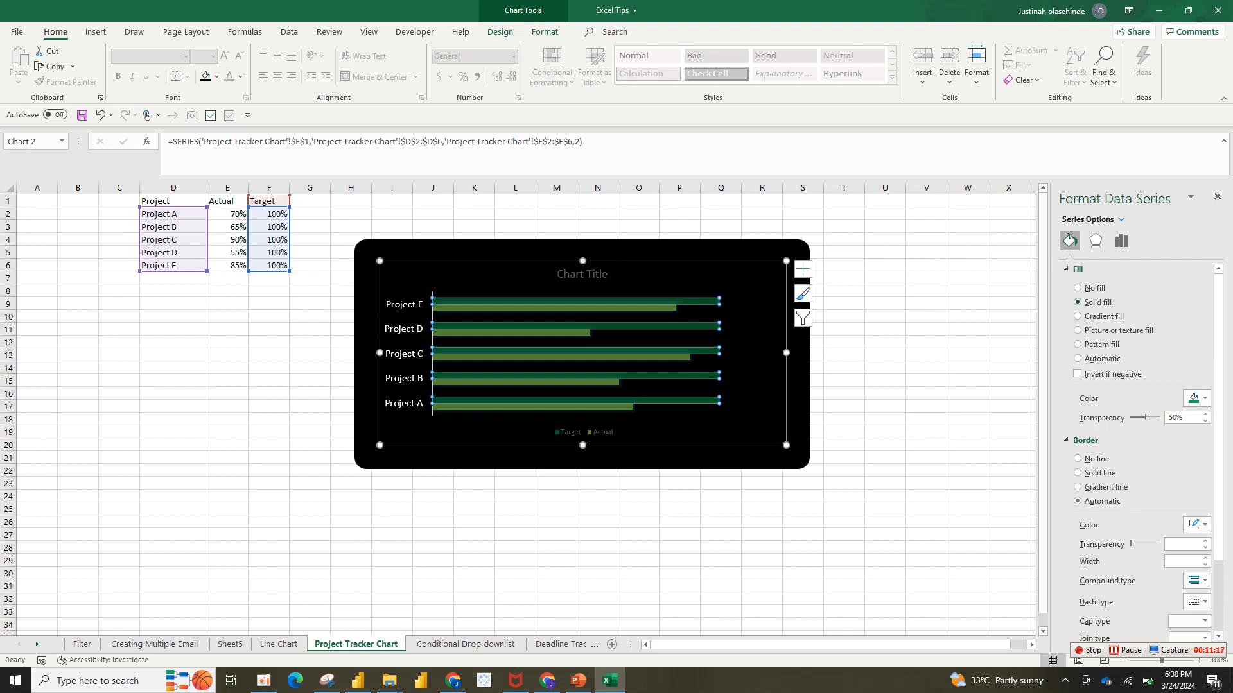
Set the series overlap of the bars to 100%
left_click(1120, 240)
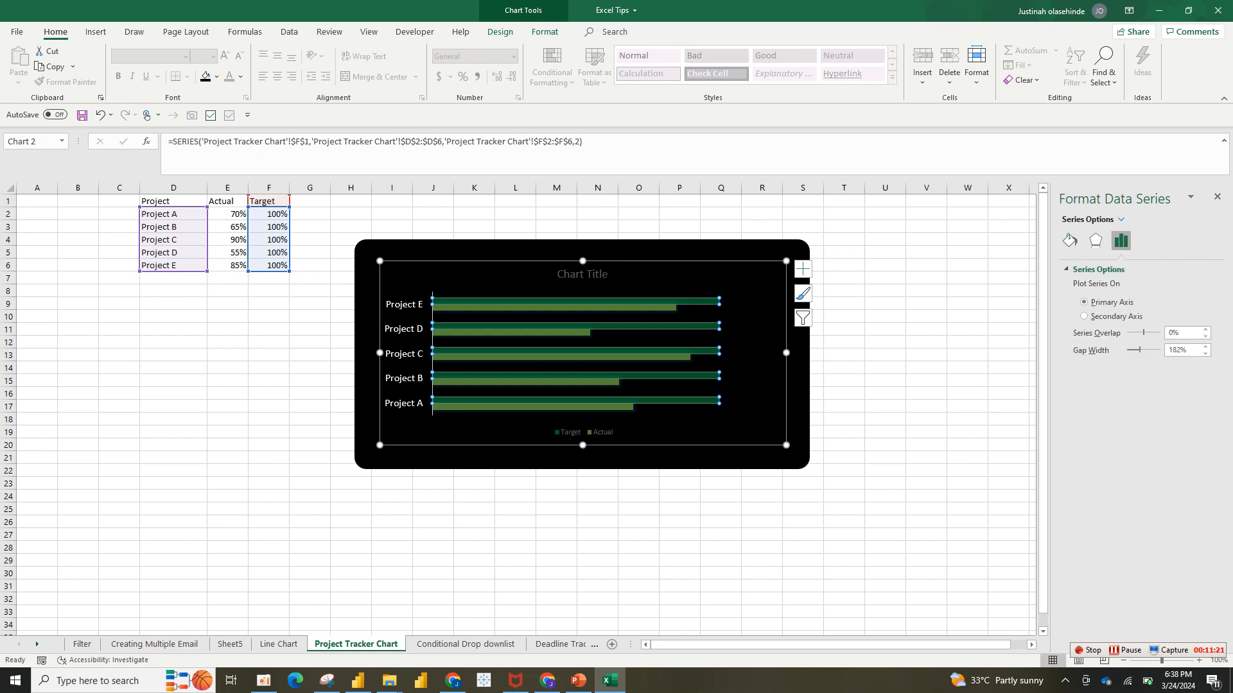
left_click(1169, 333)
type("100")
key("BackSpace")
key("Tab")
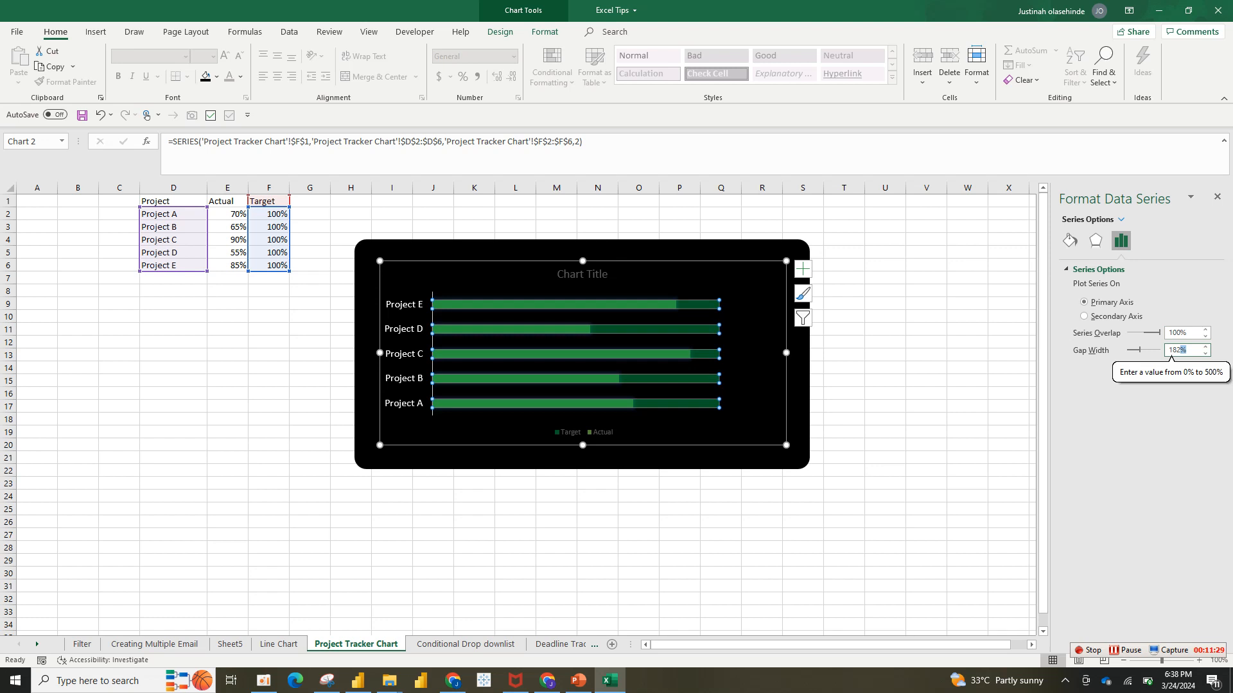
Set the gap width between the project bars to 60%
left_click(1179, 350)
key("BackSpace")
key("BackSpace")
key("BackSpace")
type("60")
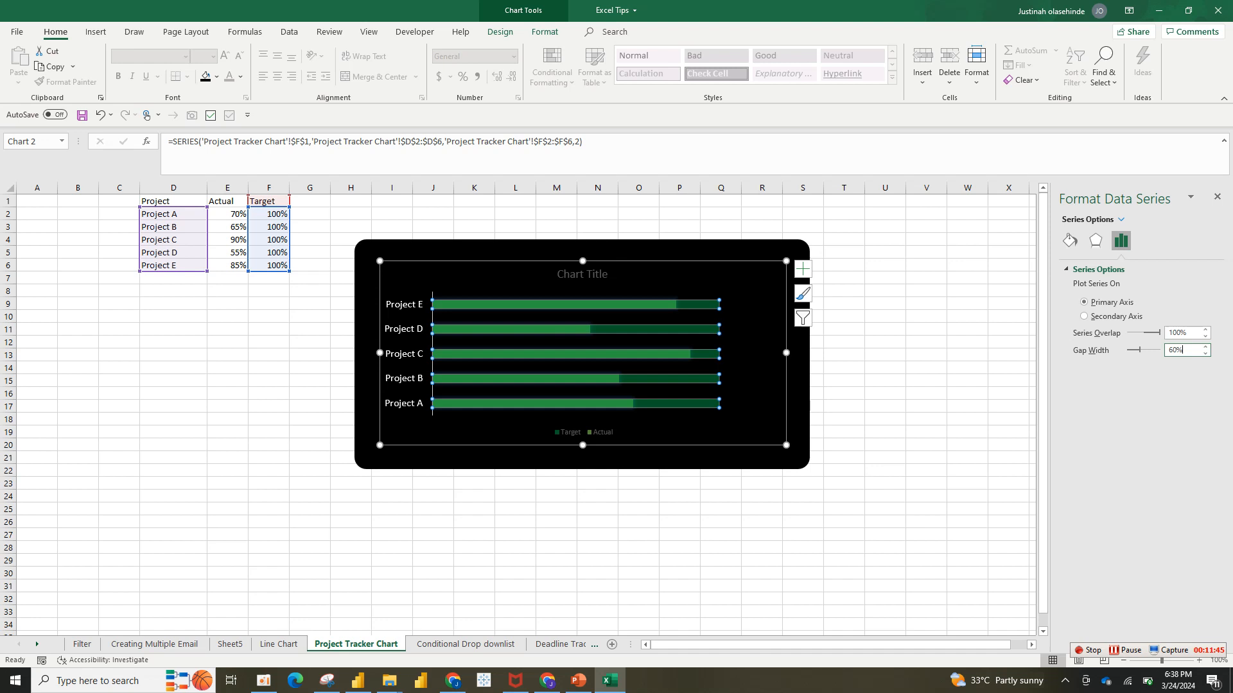
left_click(1121, 219)
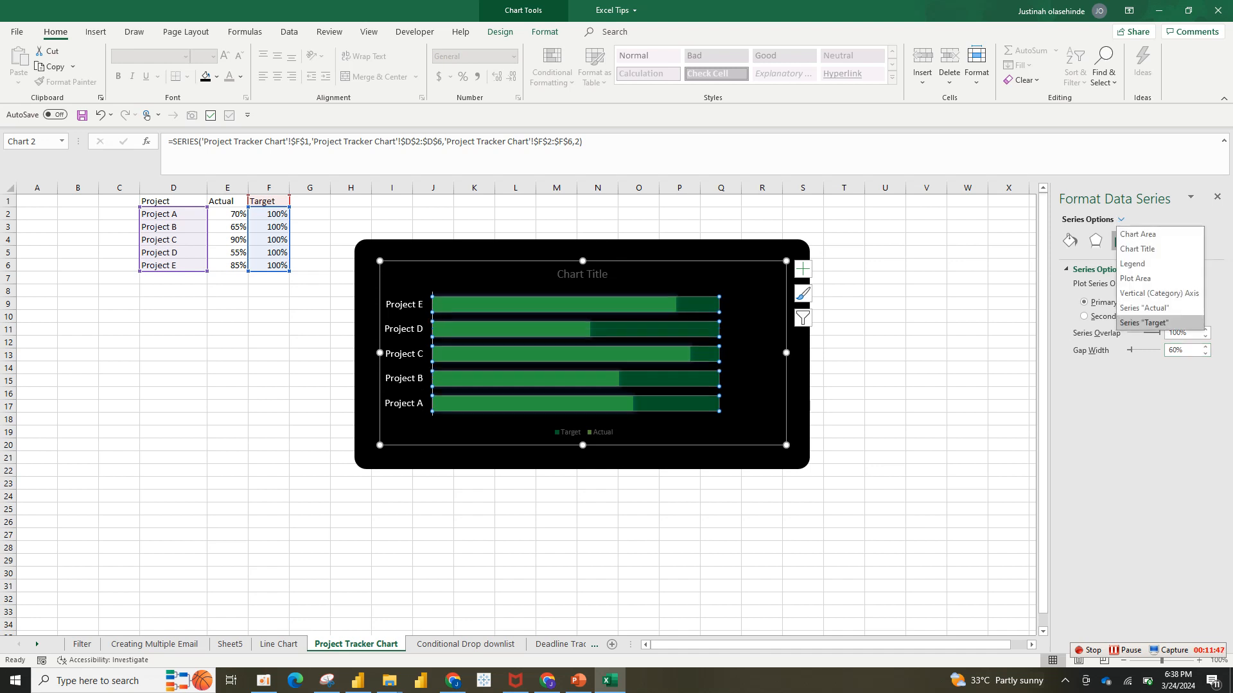
left_click(1155, 308)
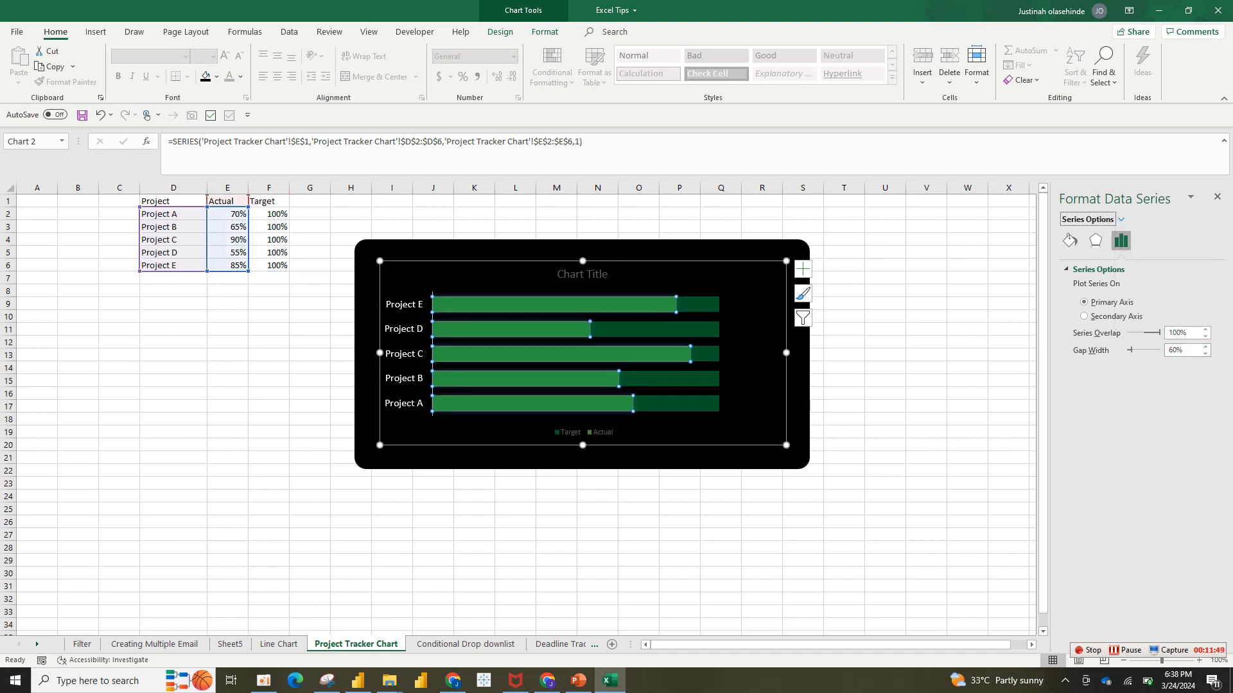
left_click(802, 268)
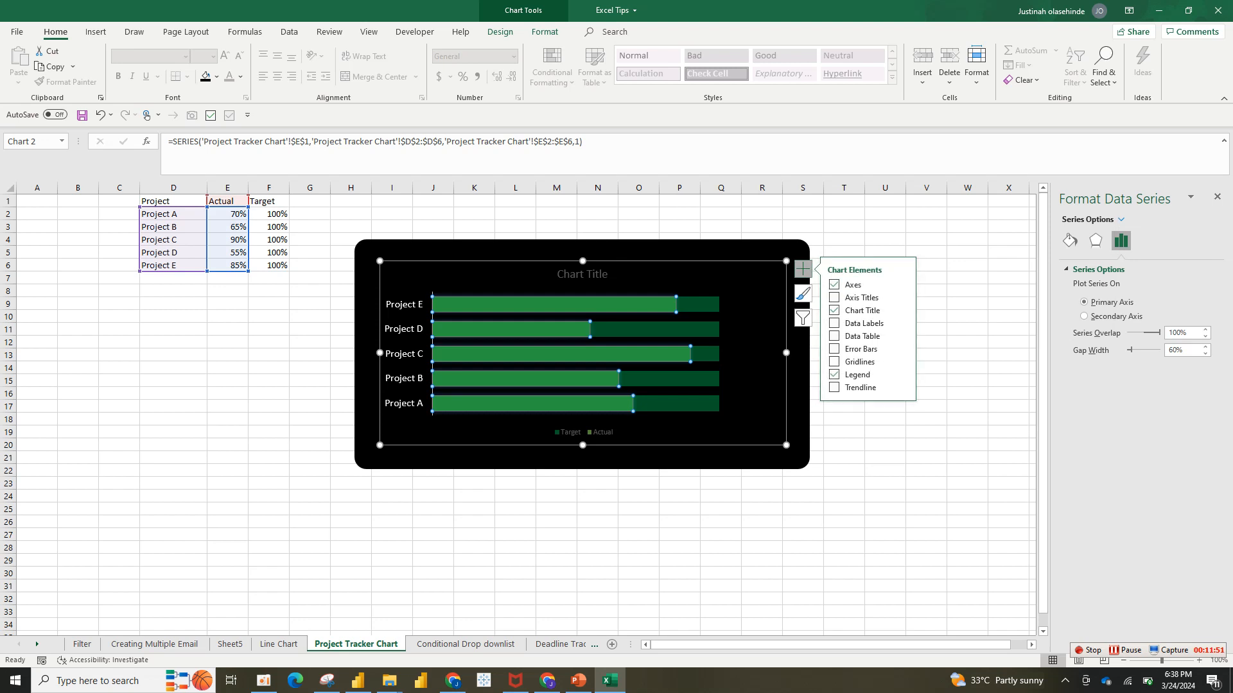
left_click(834, 336)
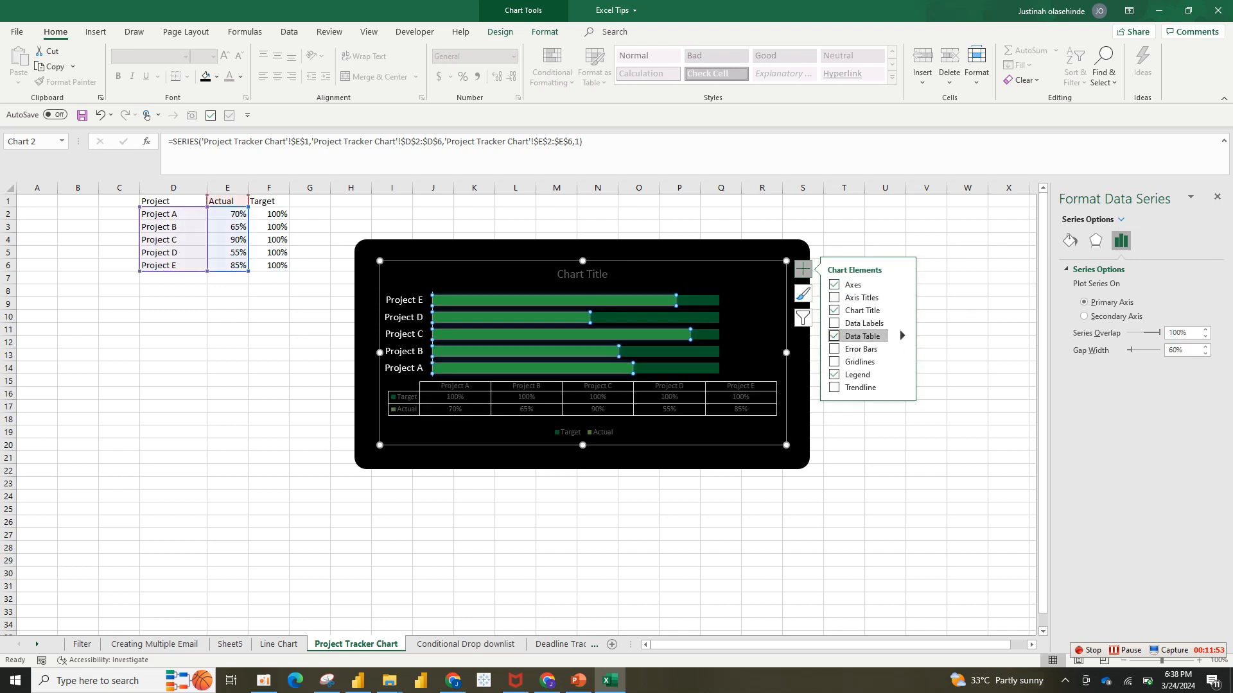
left_click(834, 336)
left_click(834, 323)
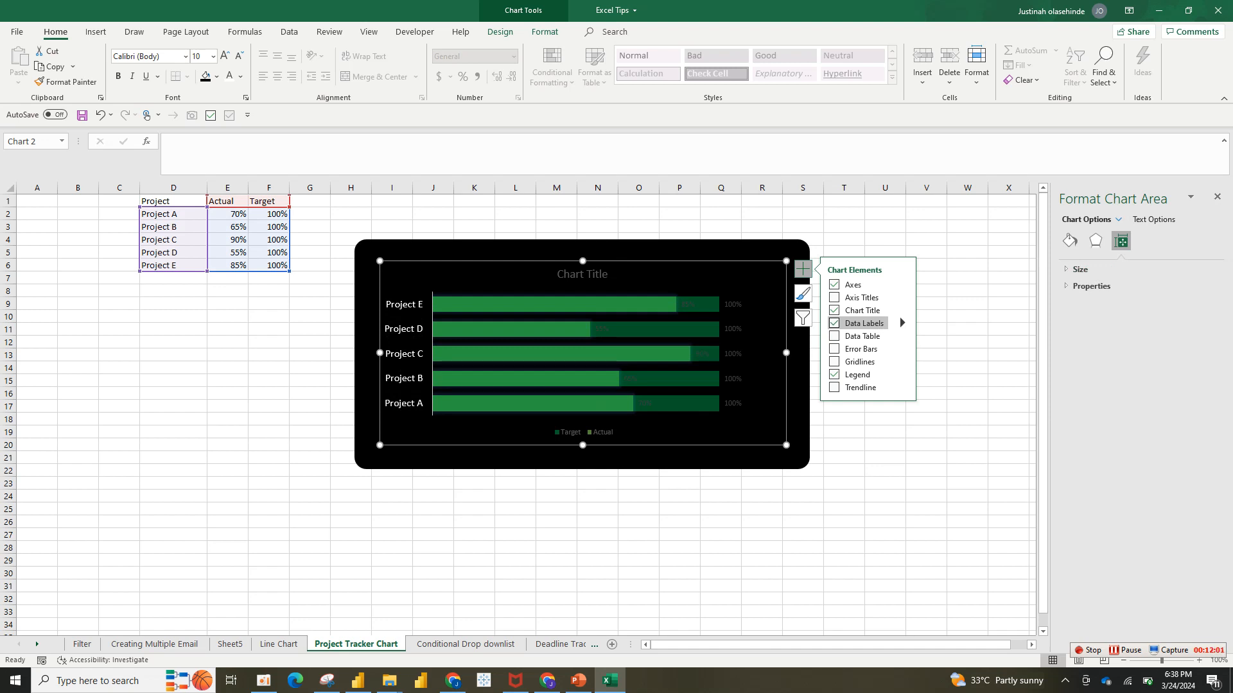
left_click(902, 323)
left_click(967, 304)
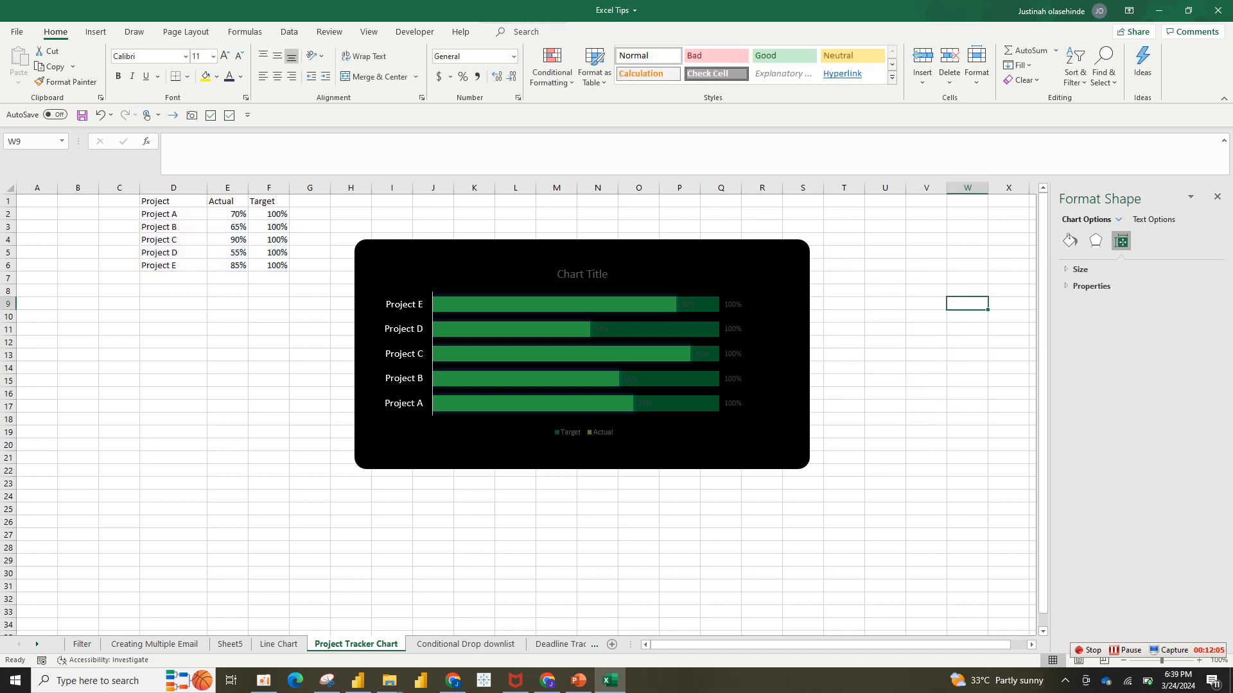
key("ctrl+z")
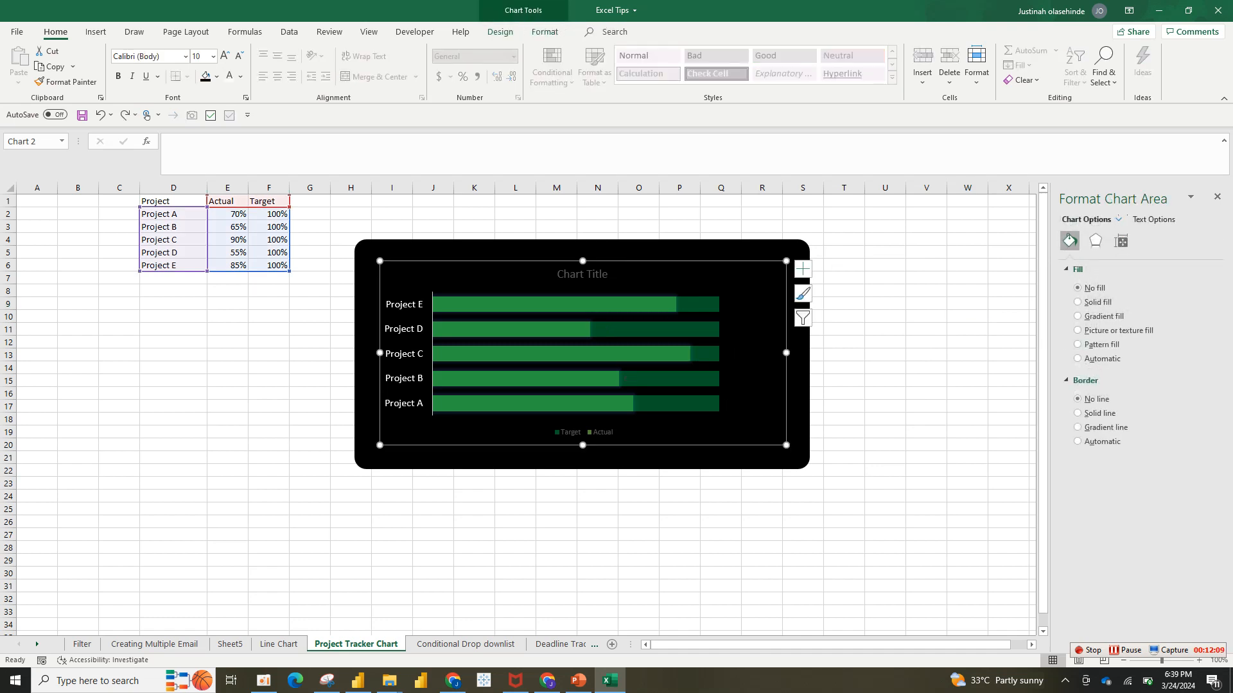
Add data labels to the Actual series only, positioned at the center of its bars
left_click(662, 329)
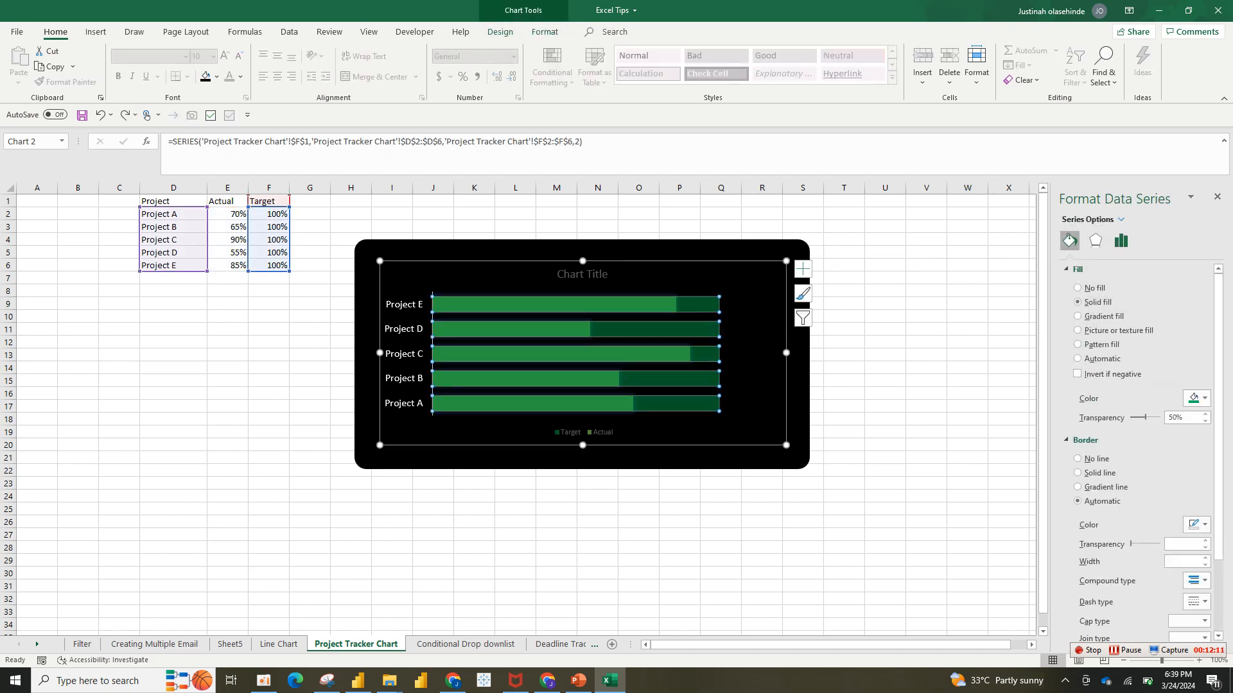
left_click(1121, 241)
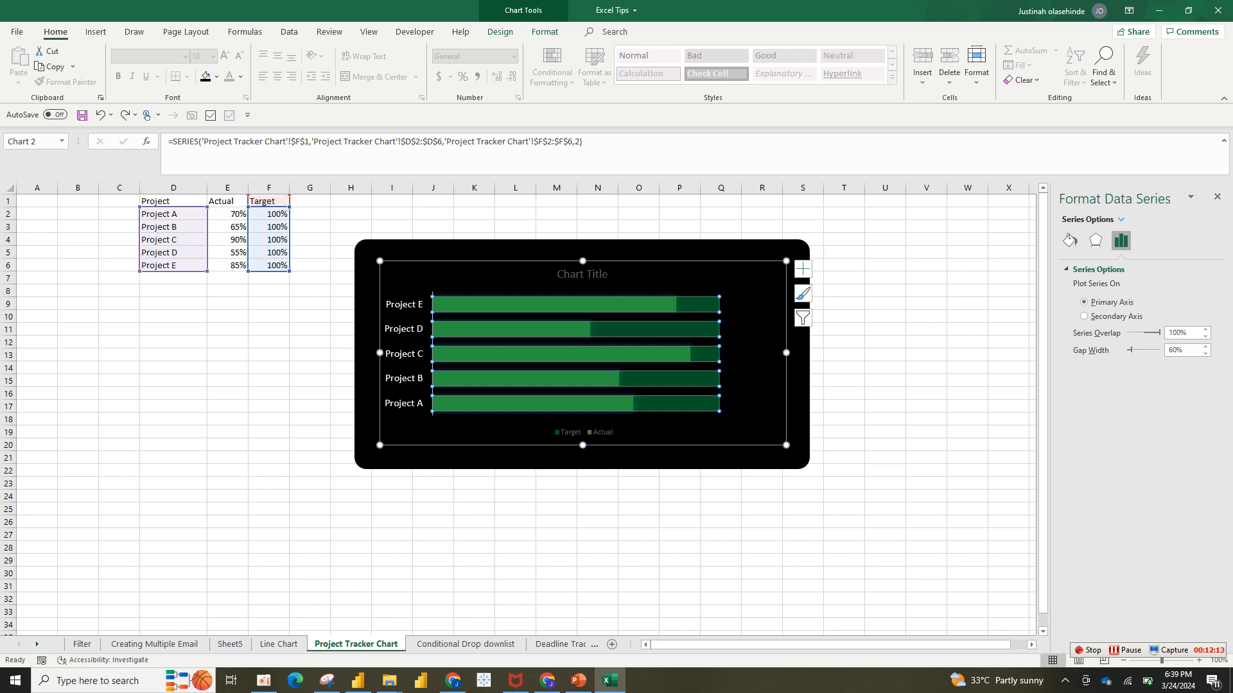
left_click(1120, 219)
left_click(1145, 307)
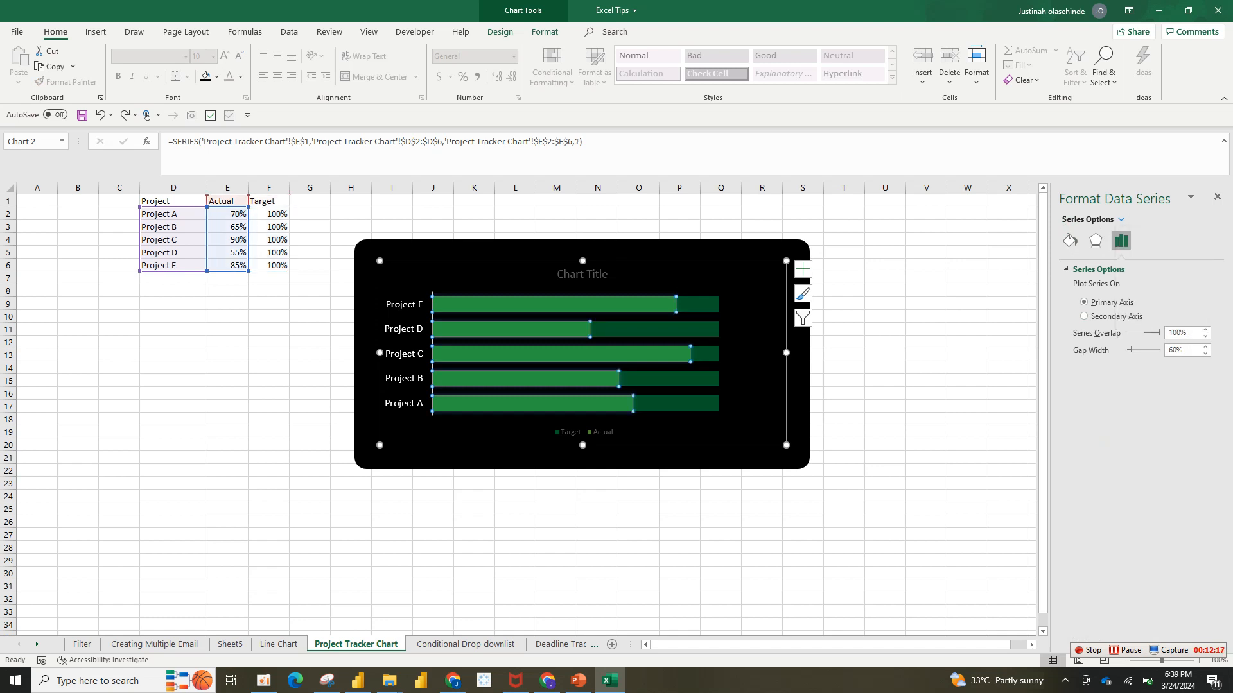
left_click(802, 269)
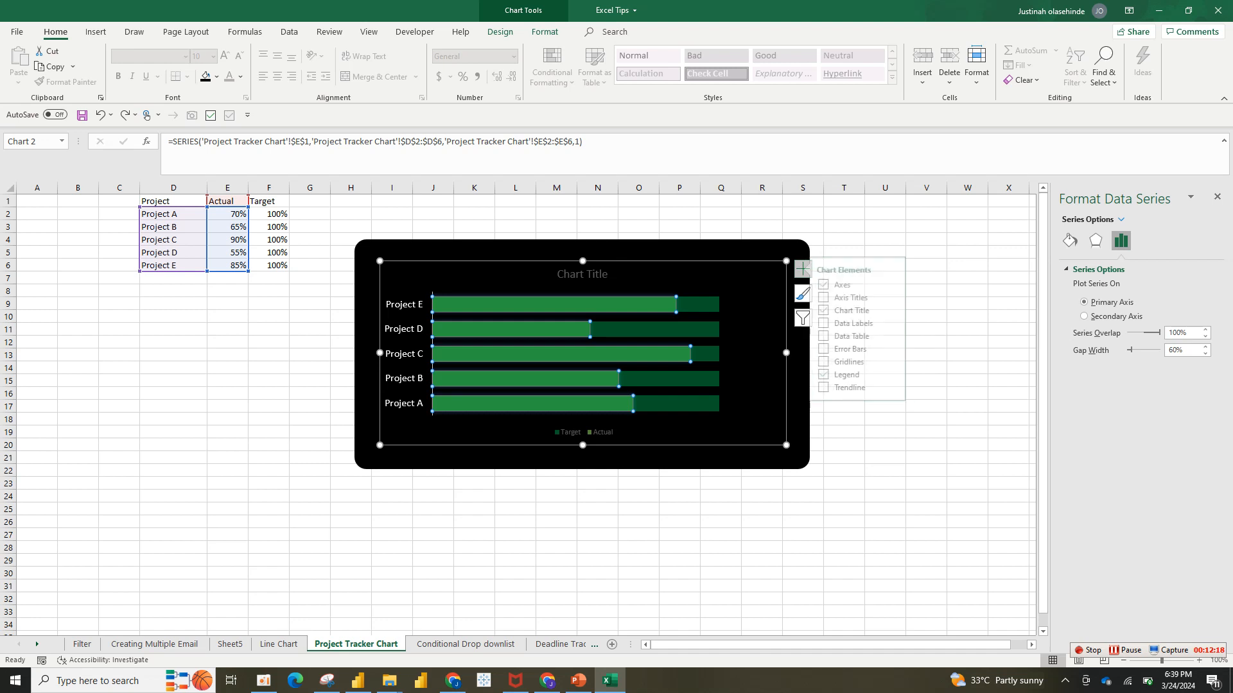
left_click(902, 322)
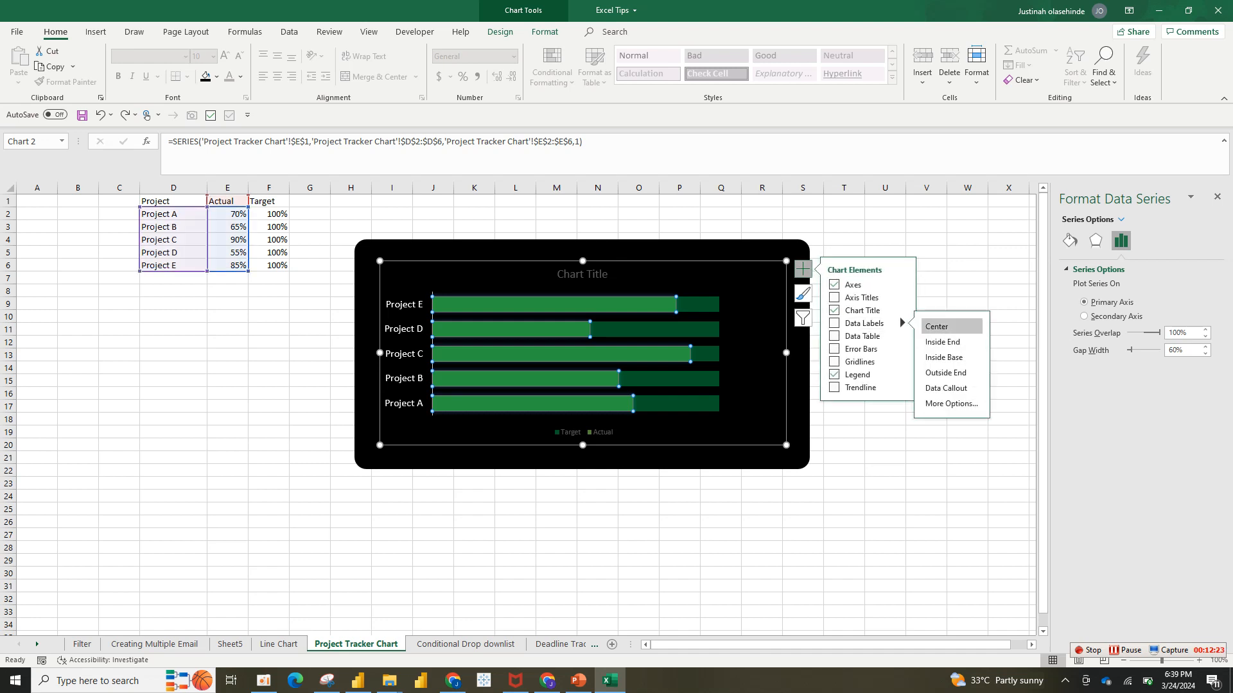
left_click(944, 326)
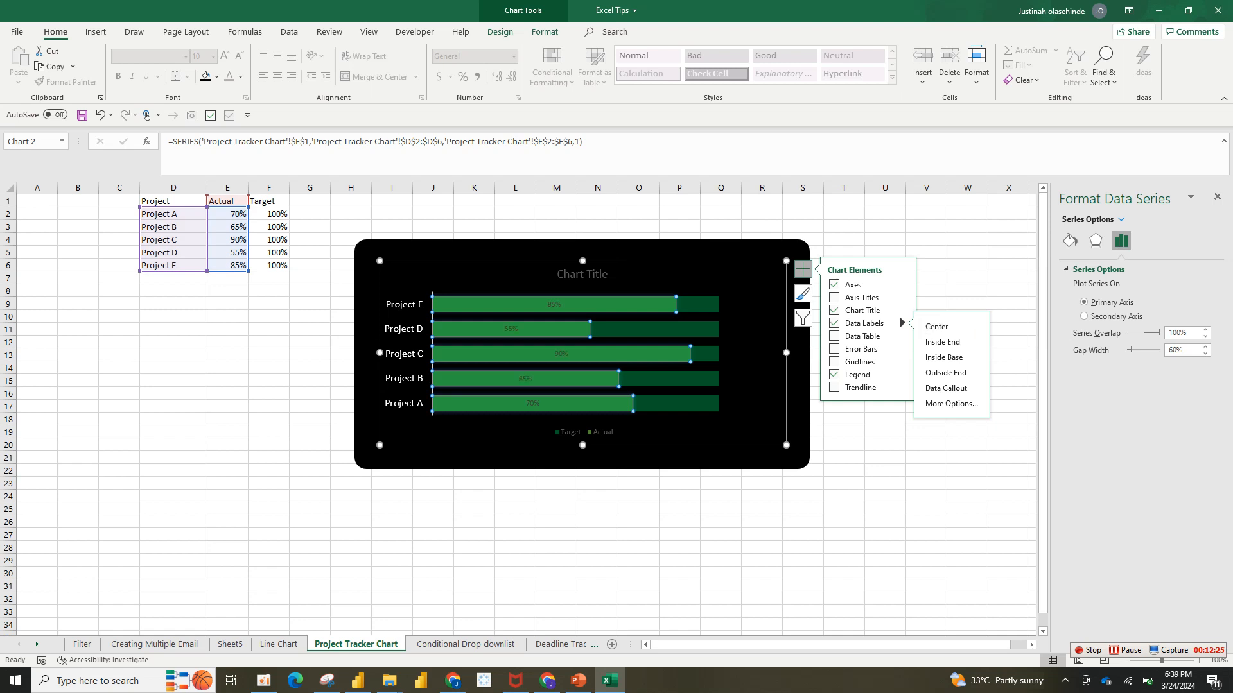
Set the font colour of the Actual series' data labels to white
left_click(561, 354)
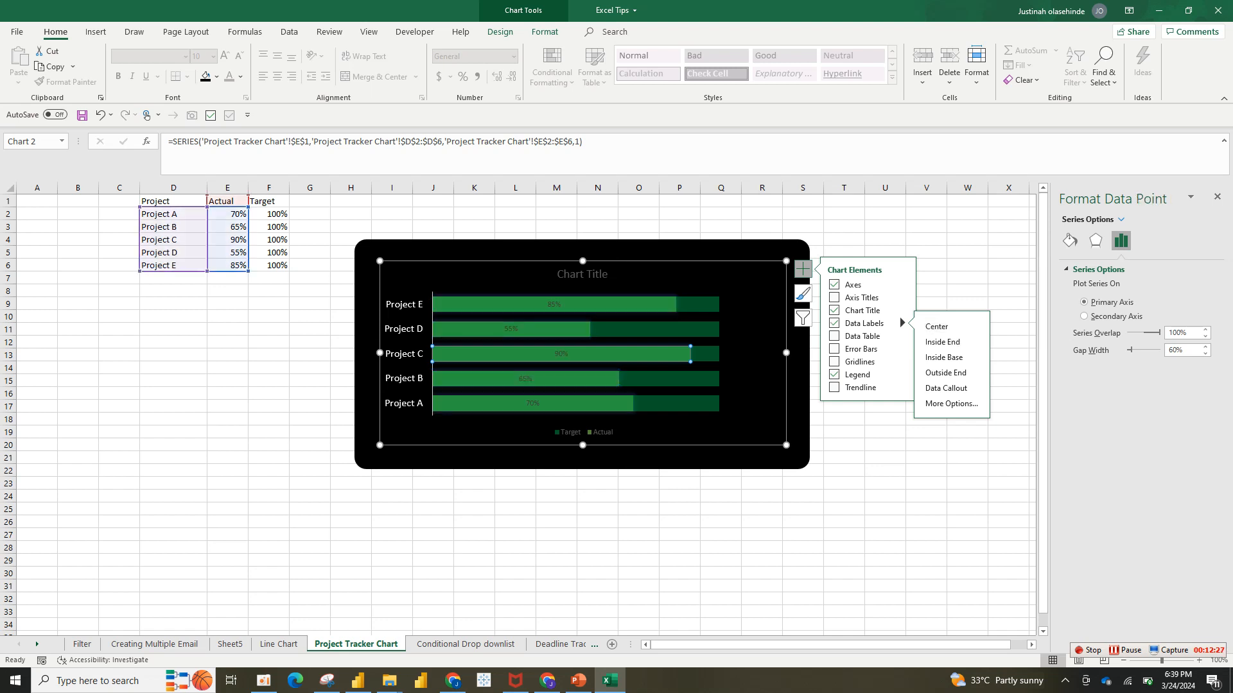
left_click(561, 353)
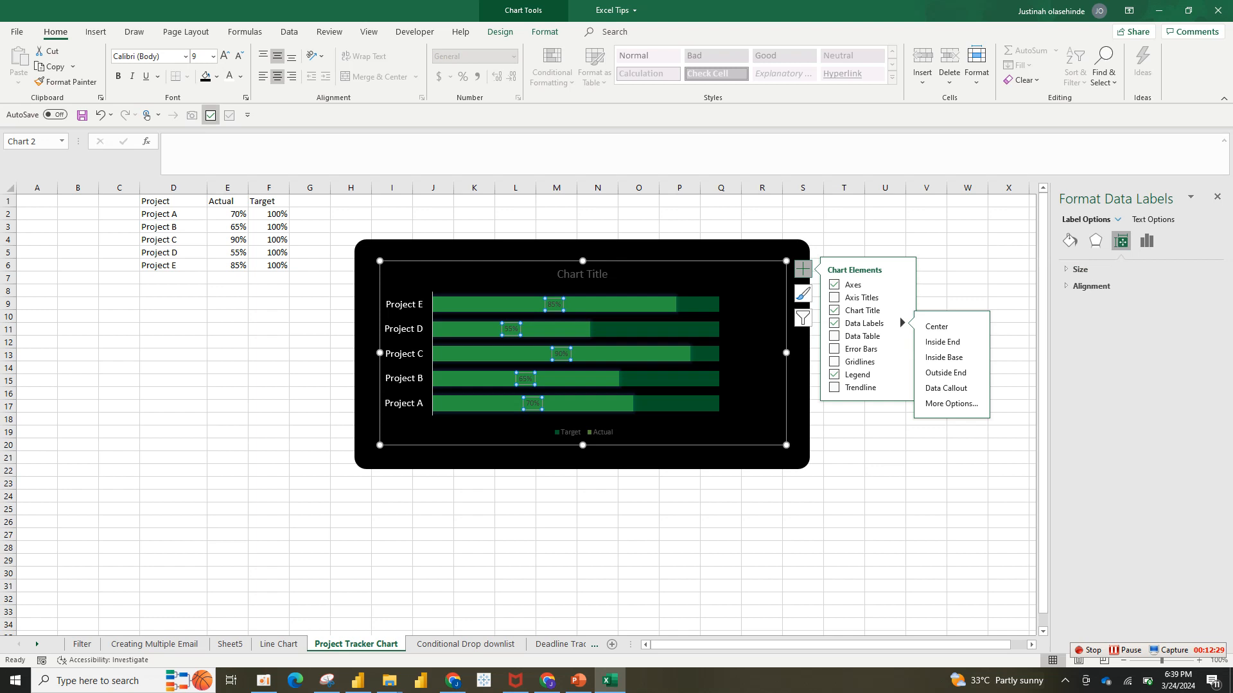
left_click(229, 76)
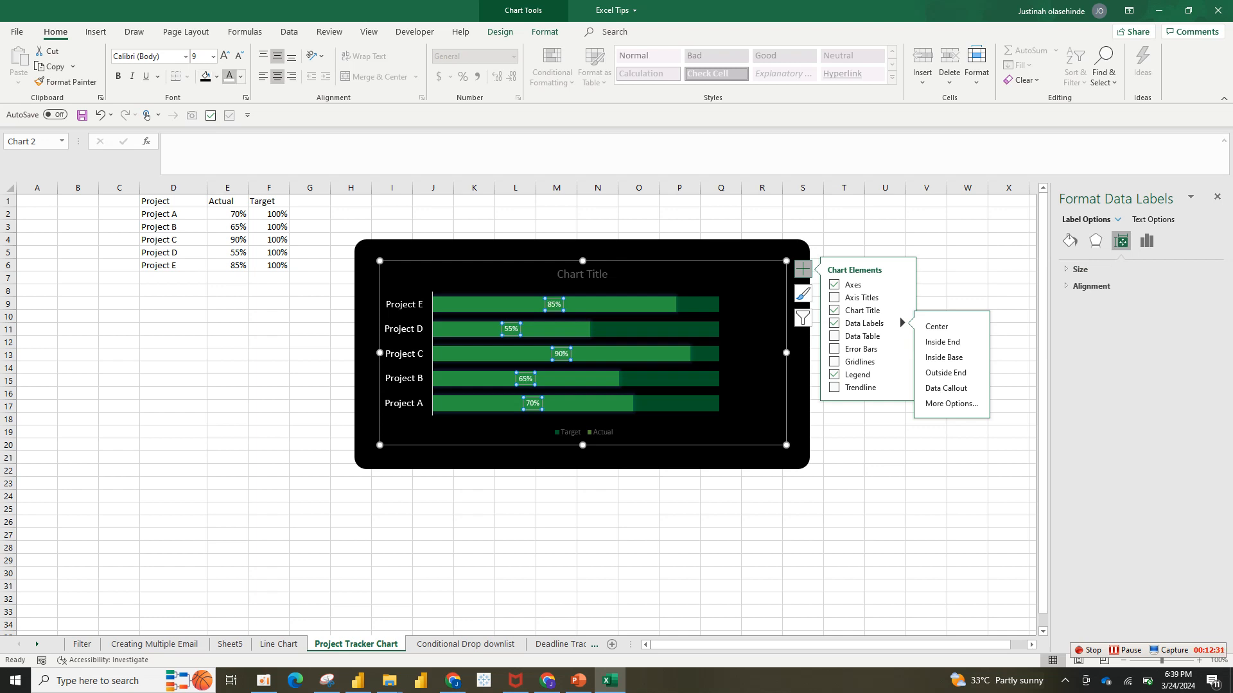
left_click(241, 77)
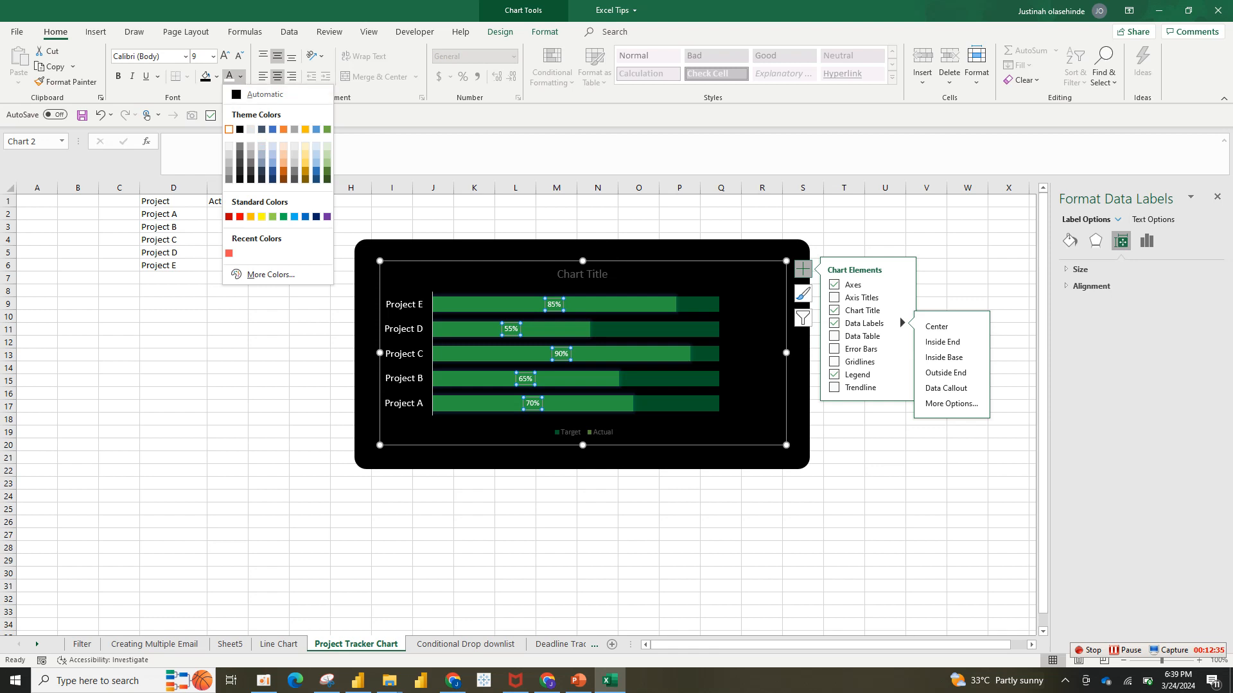
left_click(229, 75)
Enlarge the Actual series' data labels to font size 18 and make them bold
left_click(224, 56)
left_click(224, 56)
left_click(224, 56)
left_click(224, 56)
left_click(225, 56)
left_click(224, 55)
left_click(118, 76)
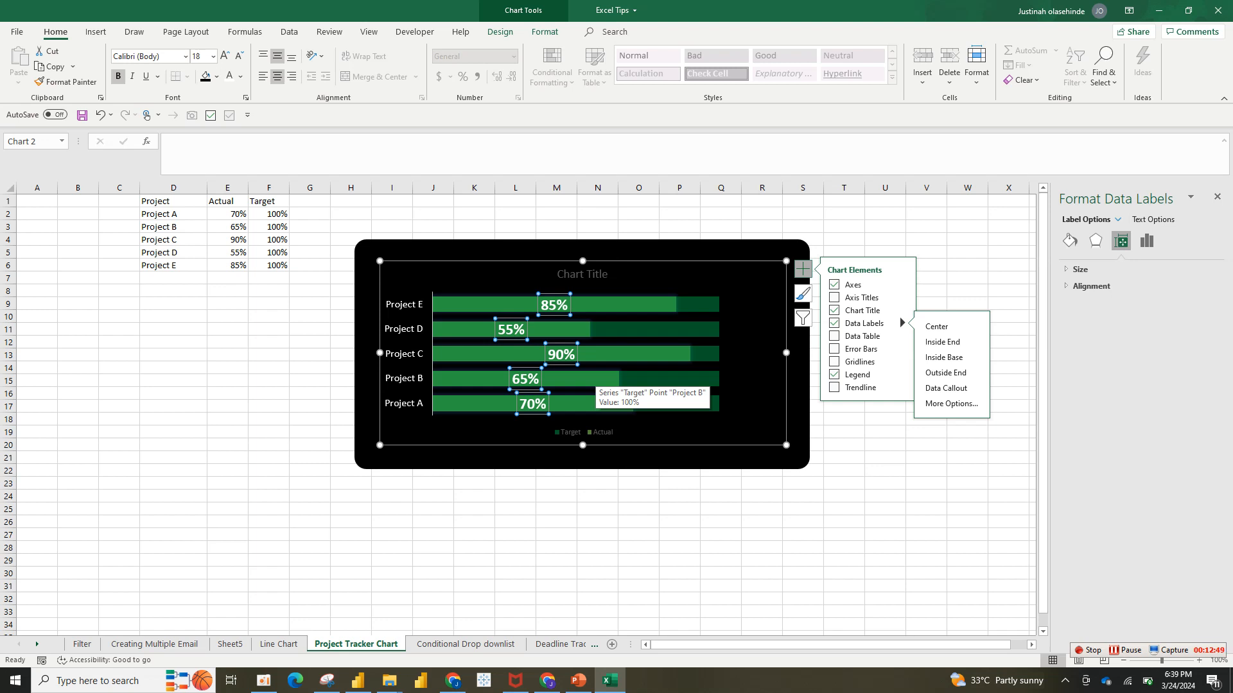
left_click(594, 382)
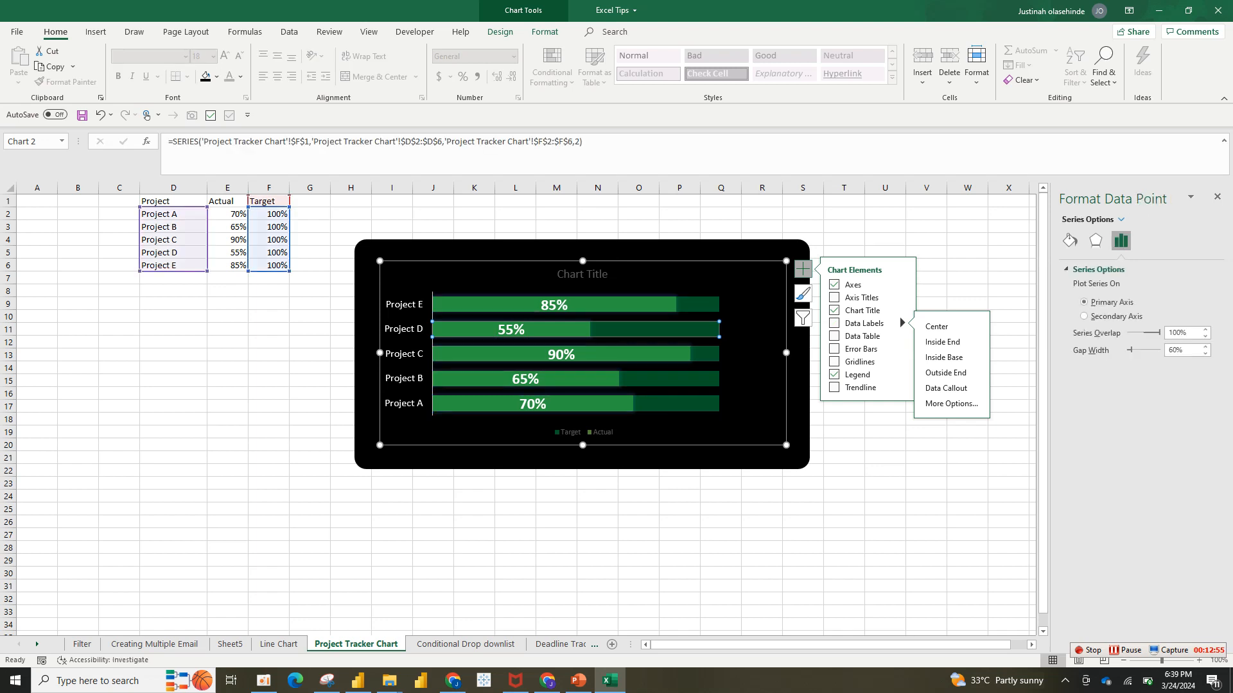
key("Down")
key("Down")
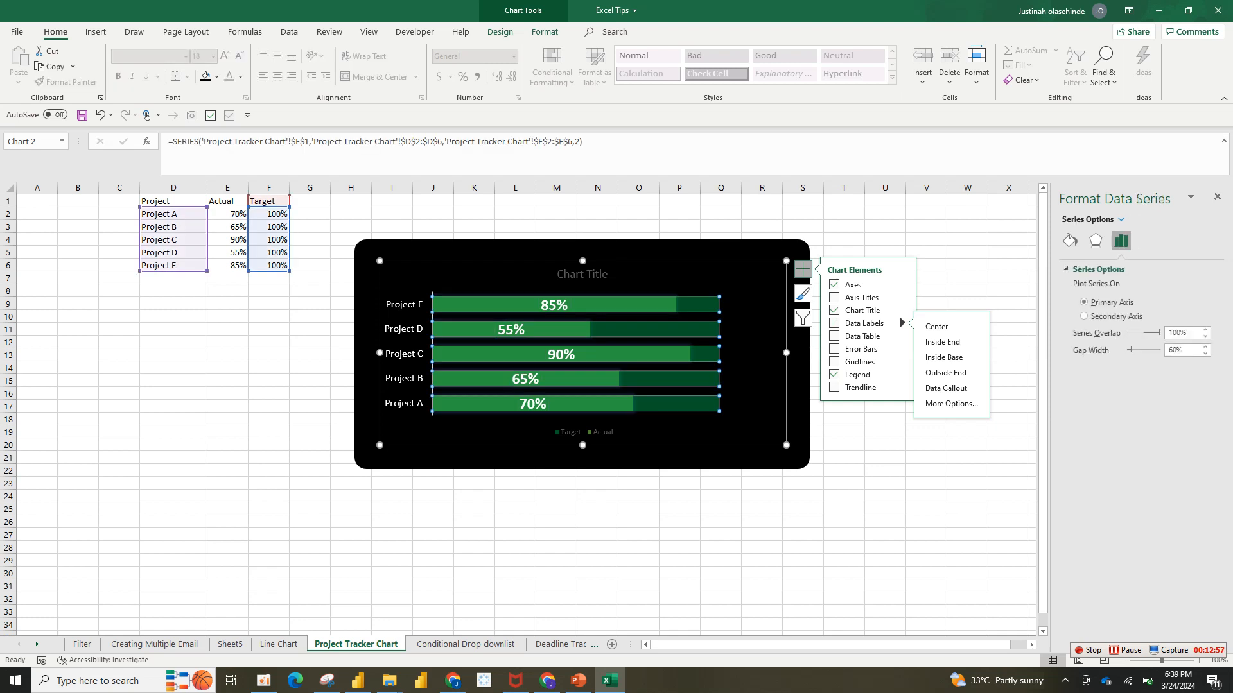
key("Left")
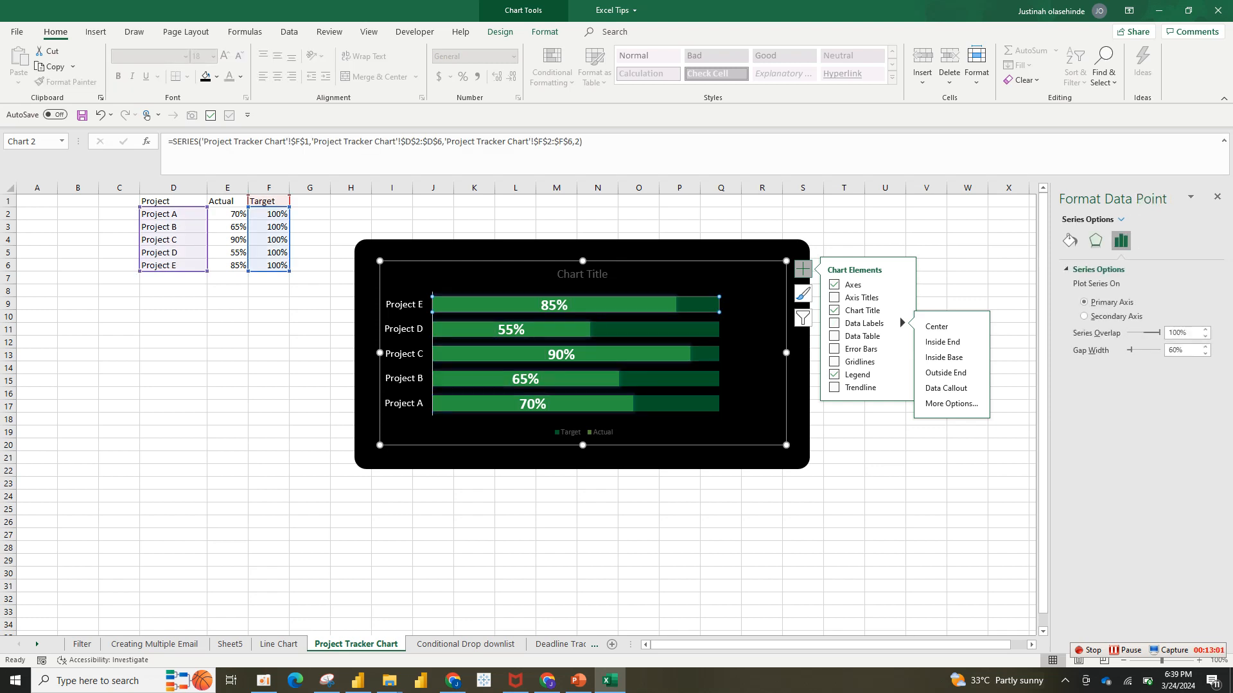
Fill the Target series with the standard light green colour and set its fill transparency to 40%
left_click(1121, 220)
key("Down")
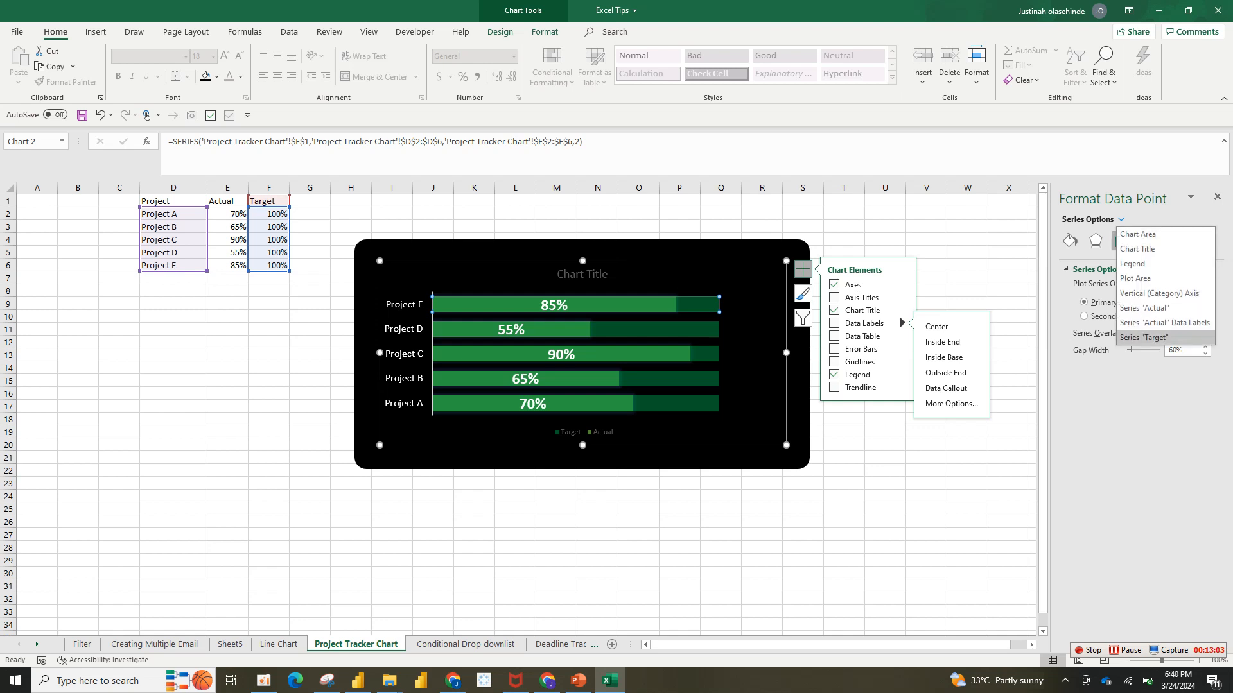
key("Return")
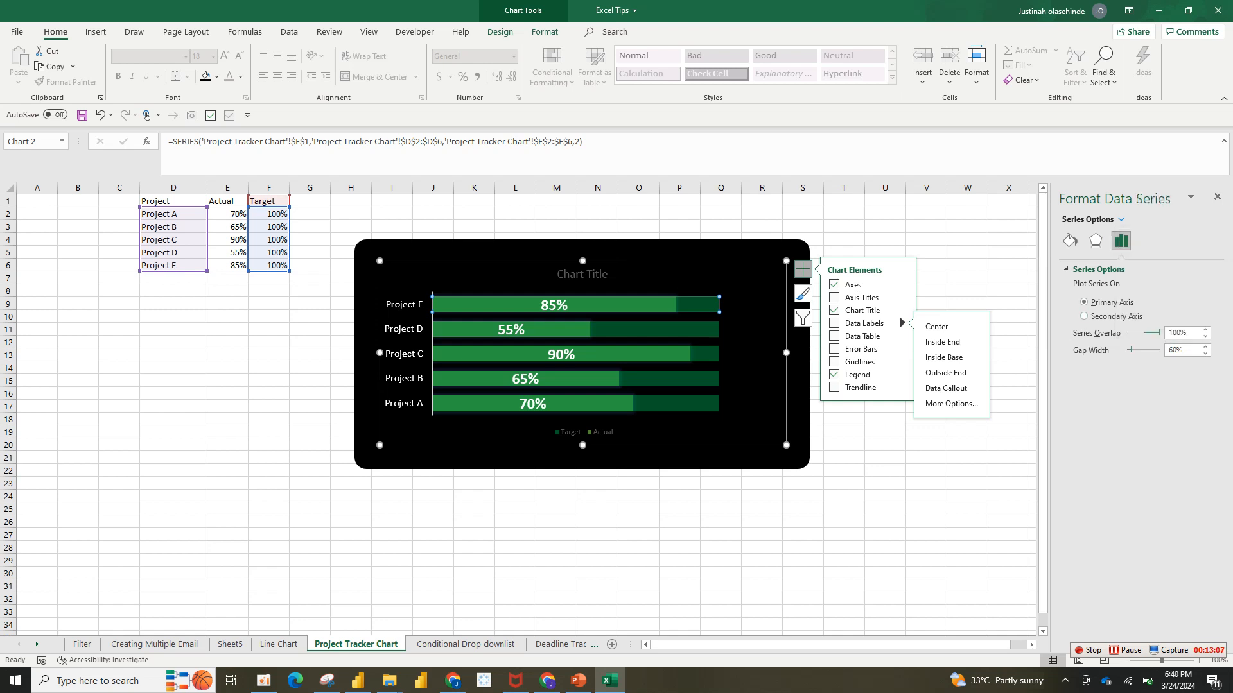
left_click(1070, 241)
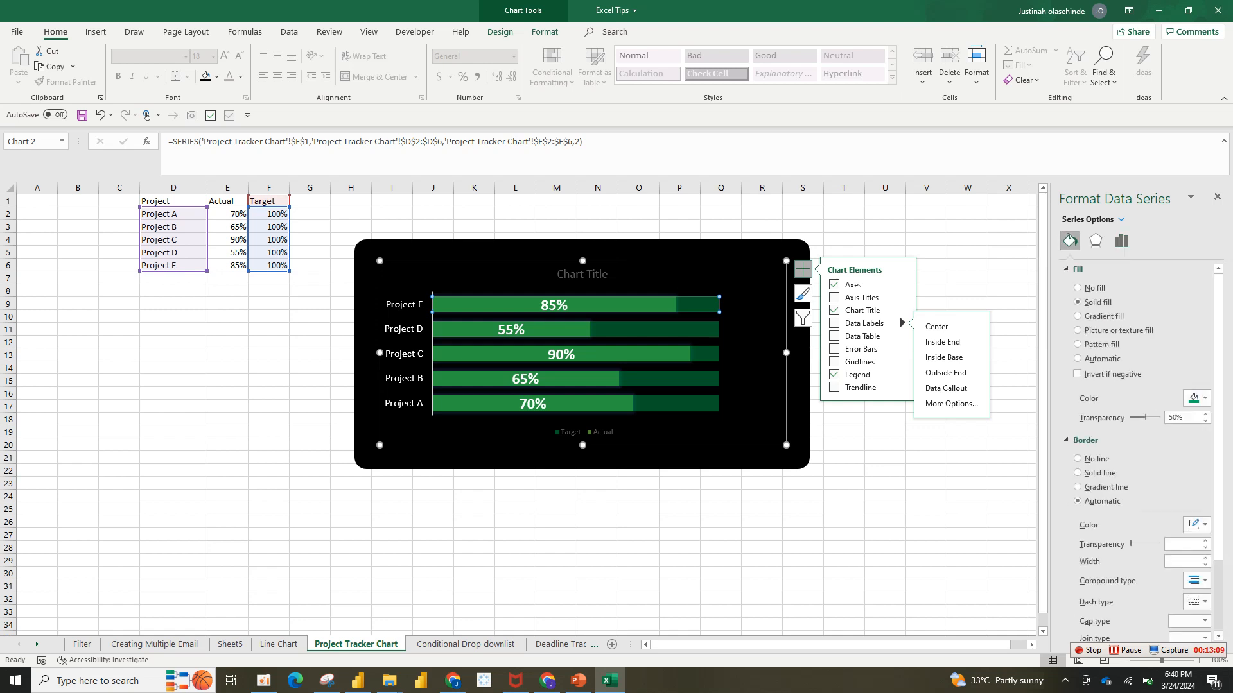
left_click(1198, 398)
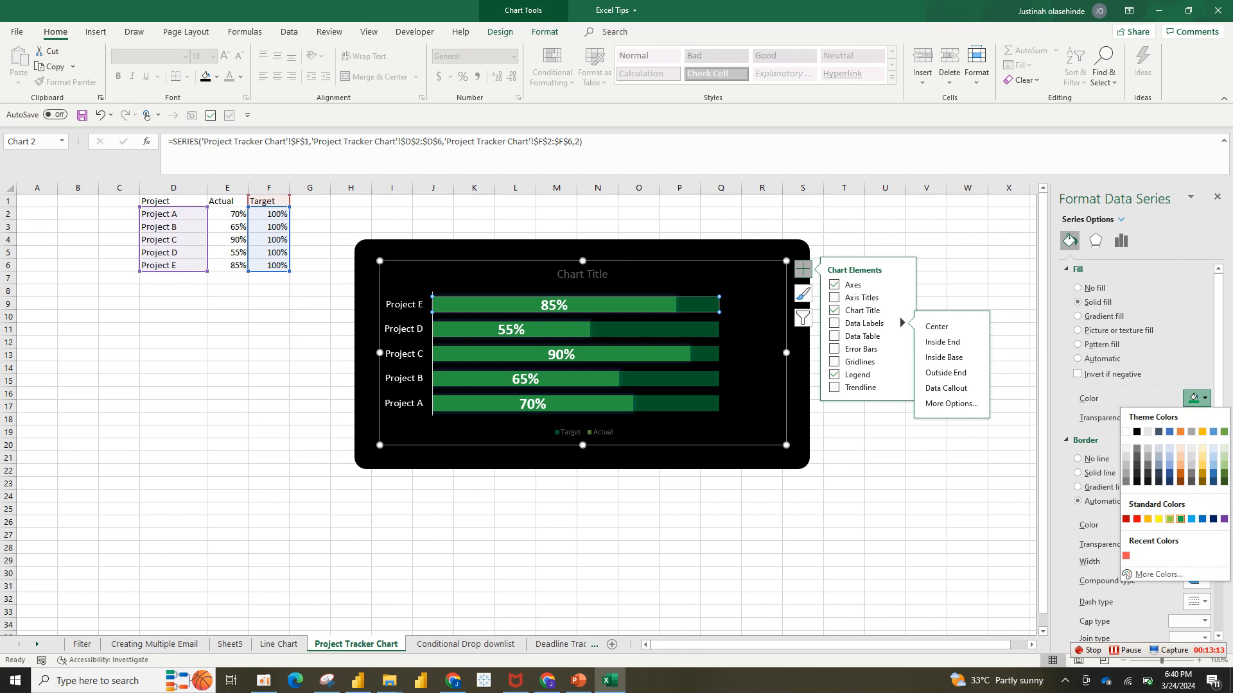
left_click(1170, 520)
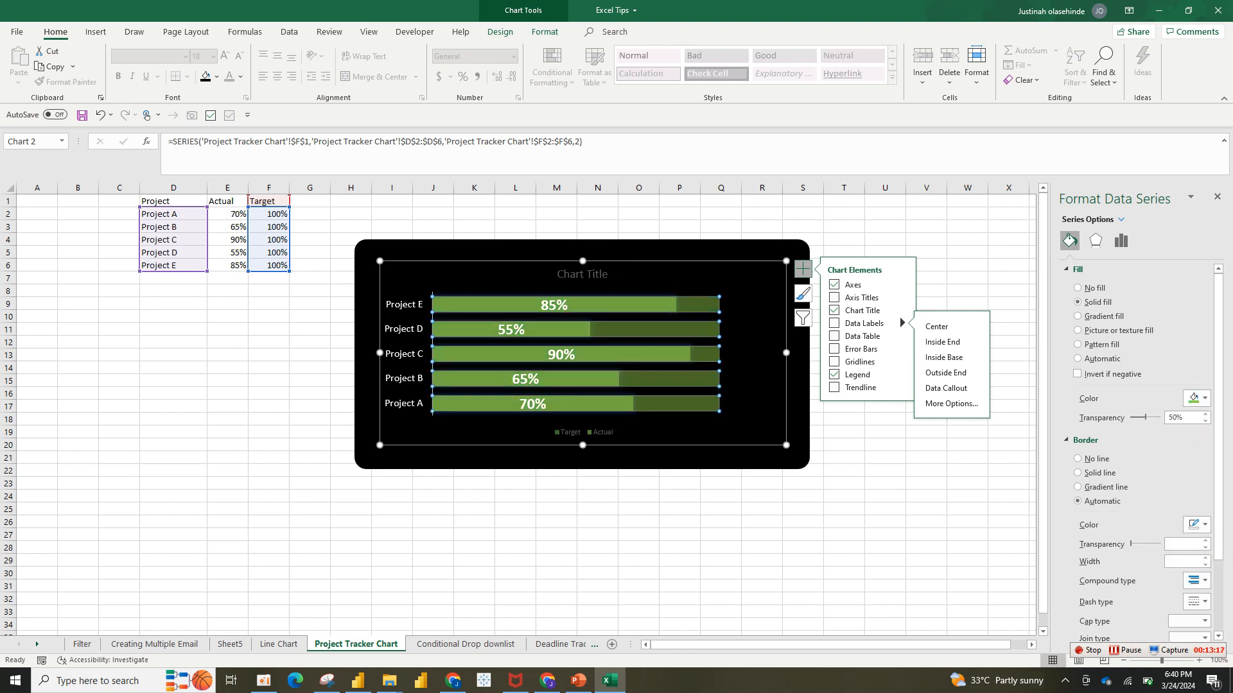
left_click_drag(1147, 417, 1139, 417)
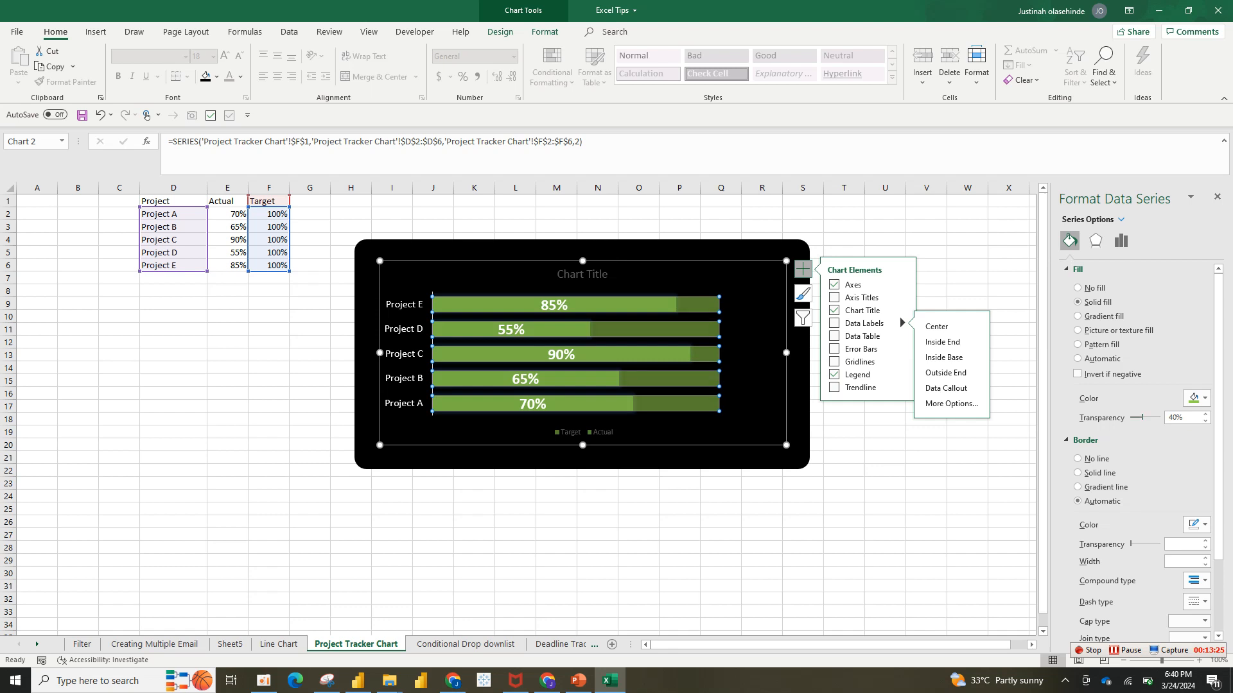
left_click(844, 239)
left_click(561, 355)
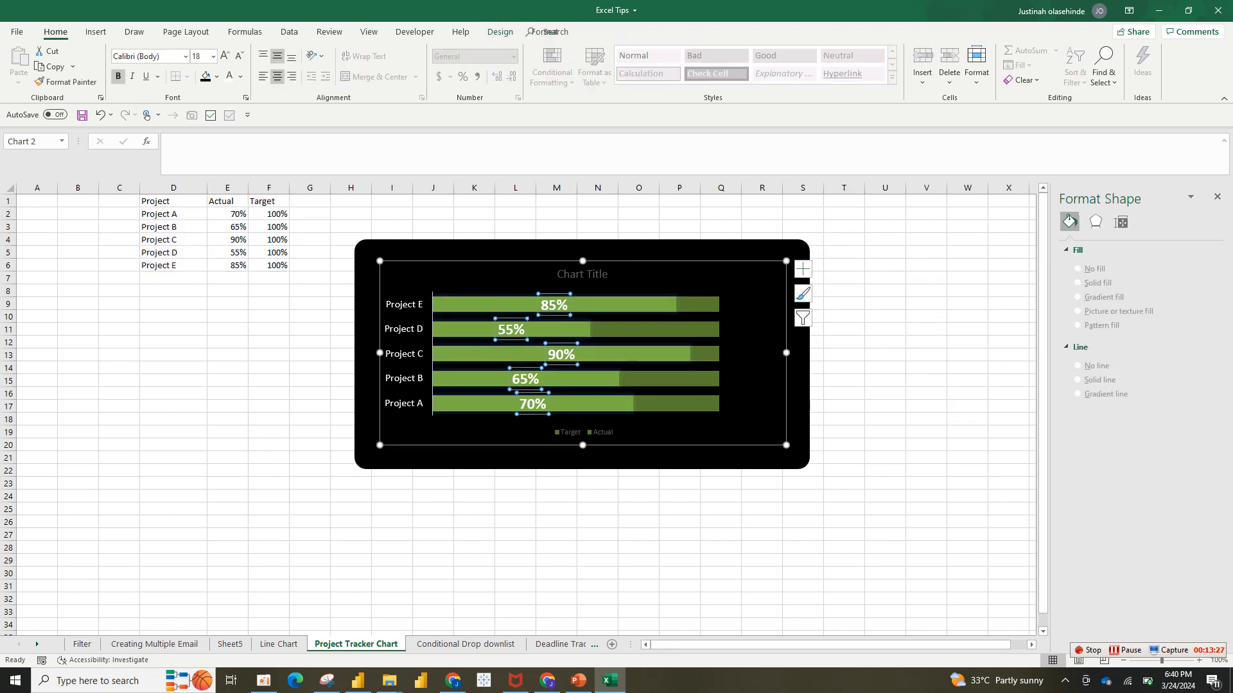
left_click(554, 305)
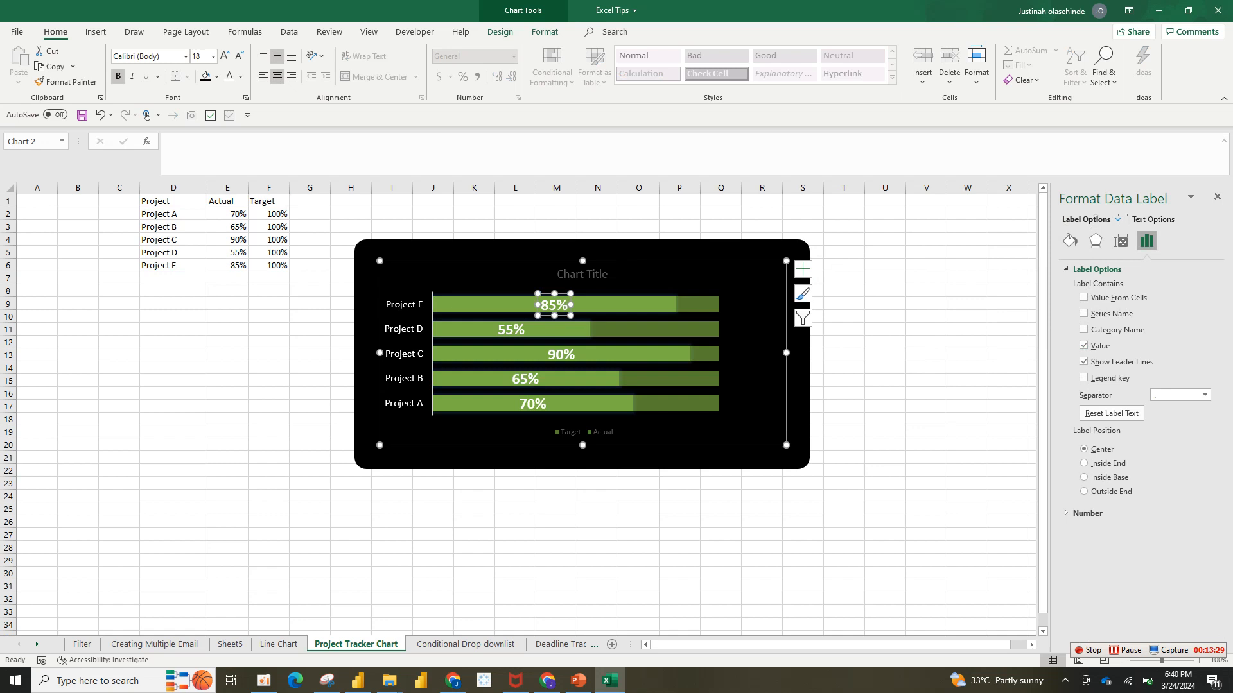
left_click(604, 305)
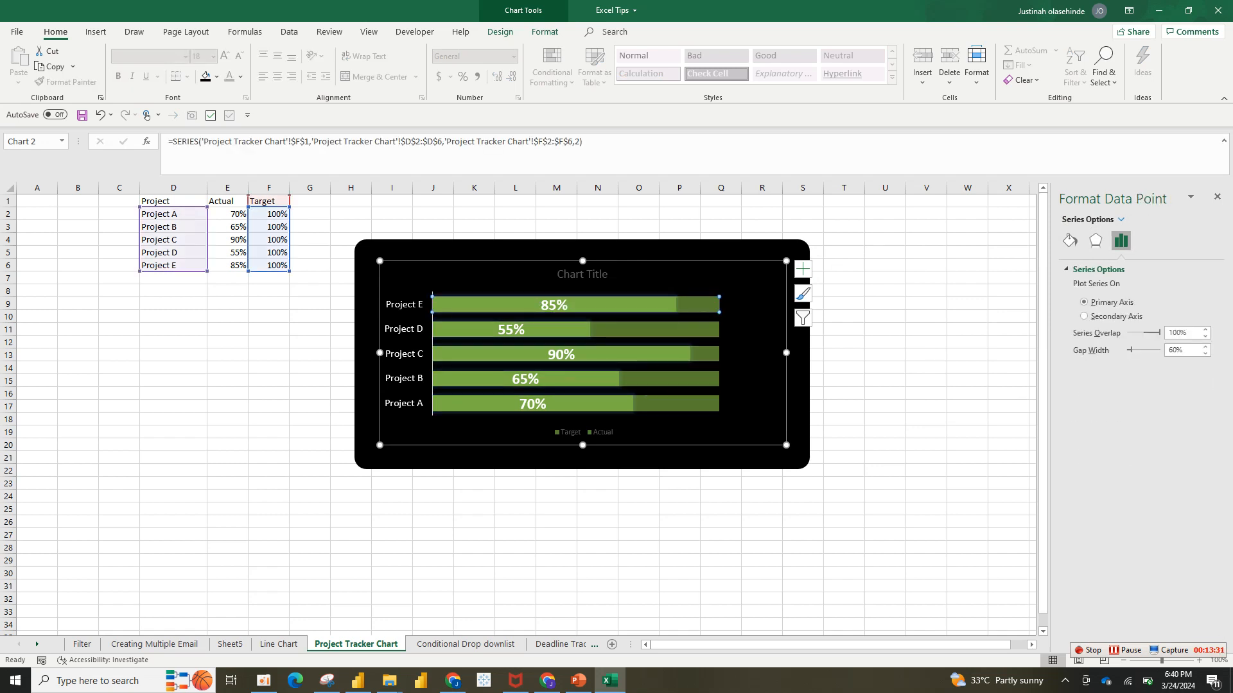
left_click(554, 305)
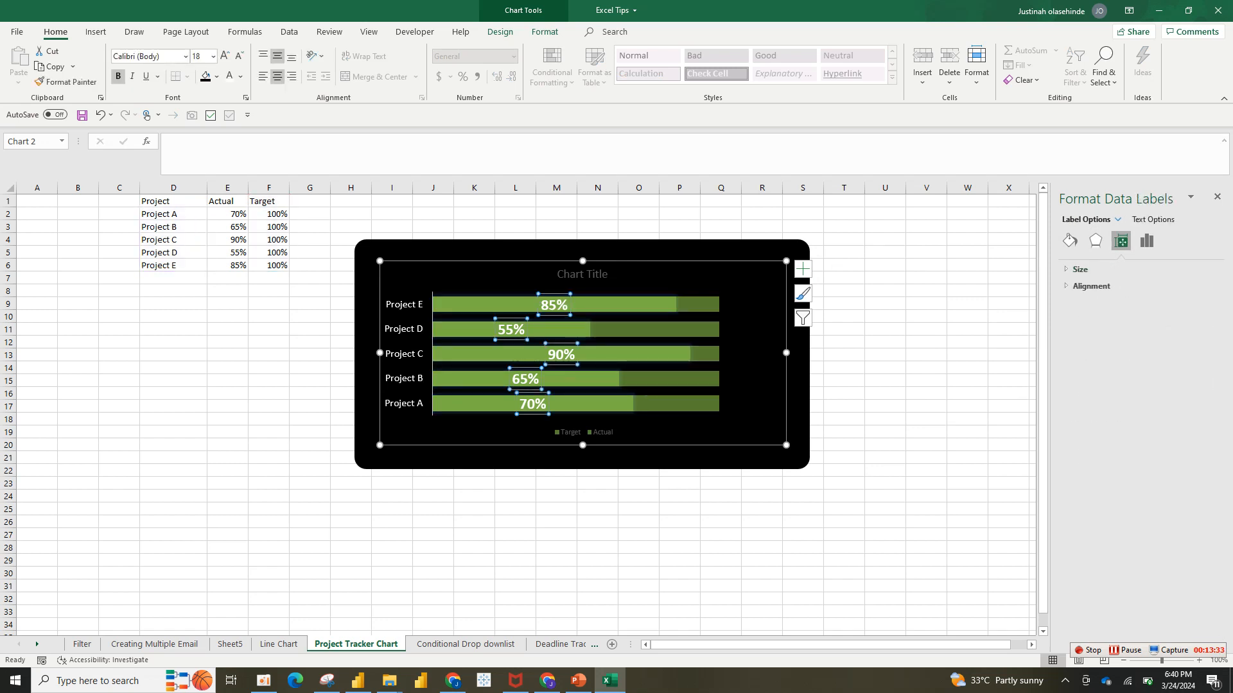
Set the Actual value to 100% for Project A and 0% for Project E in the data table
left_click(228, 214)
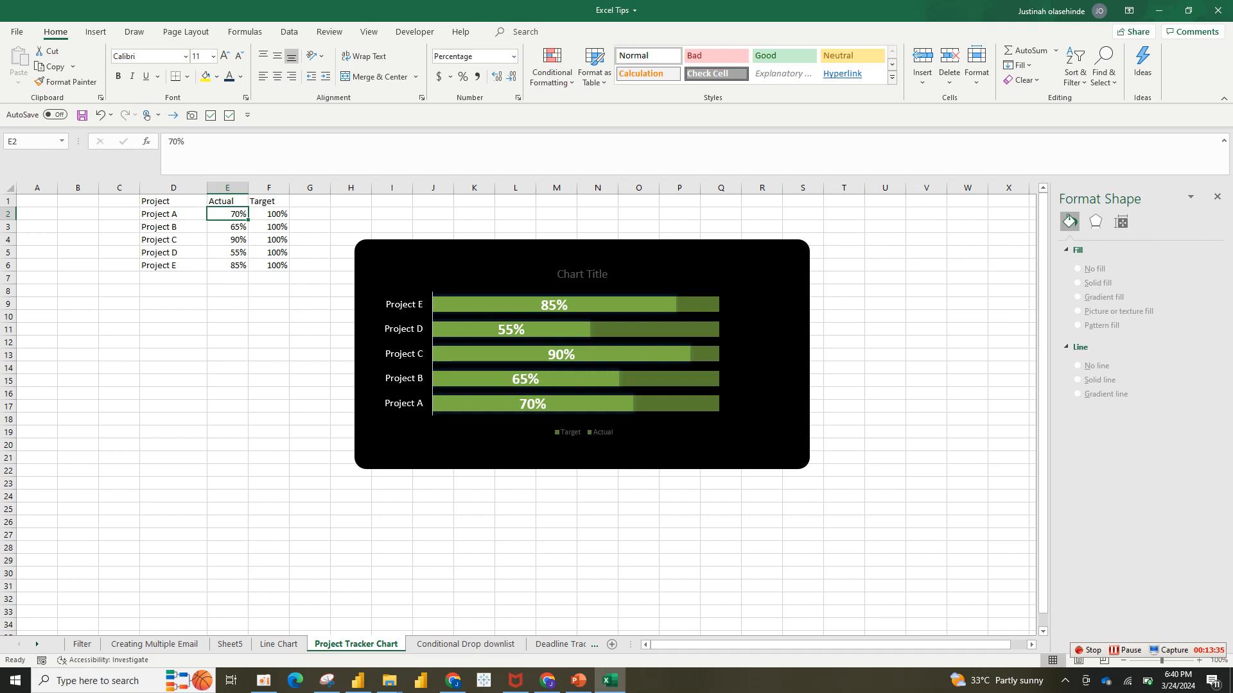
type("100")
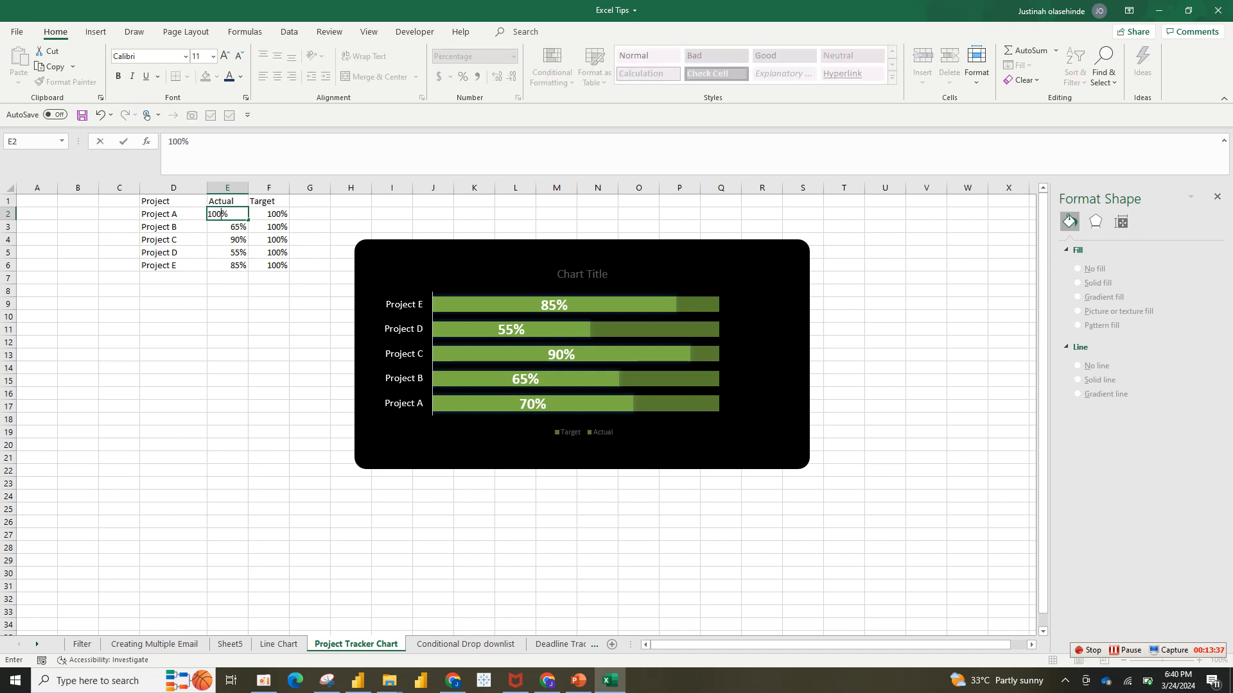
left_click(309, 214)
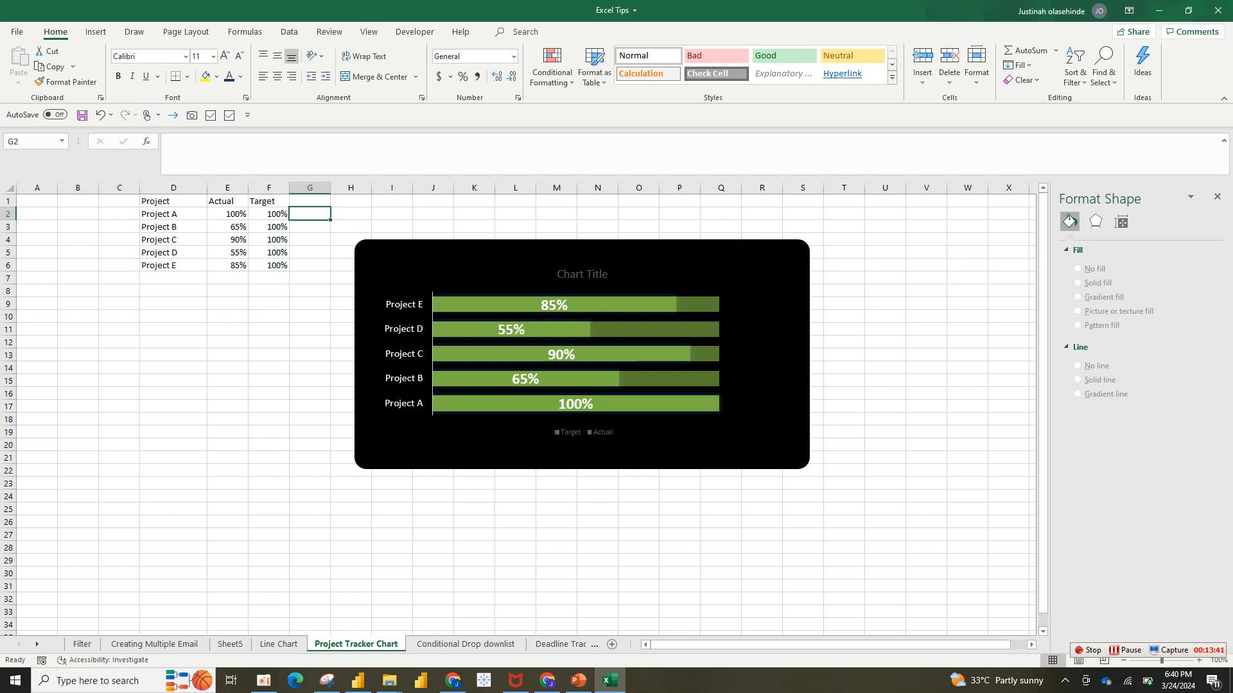
left_click(227, 265)
type("0")
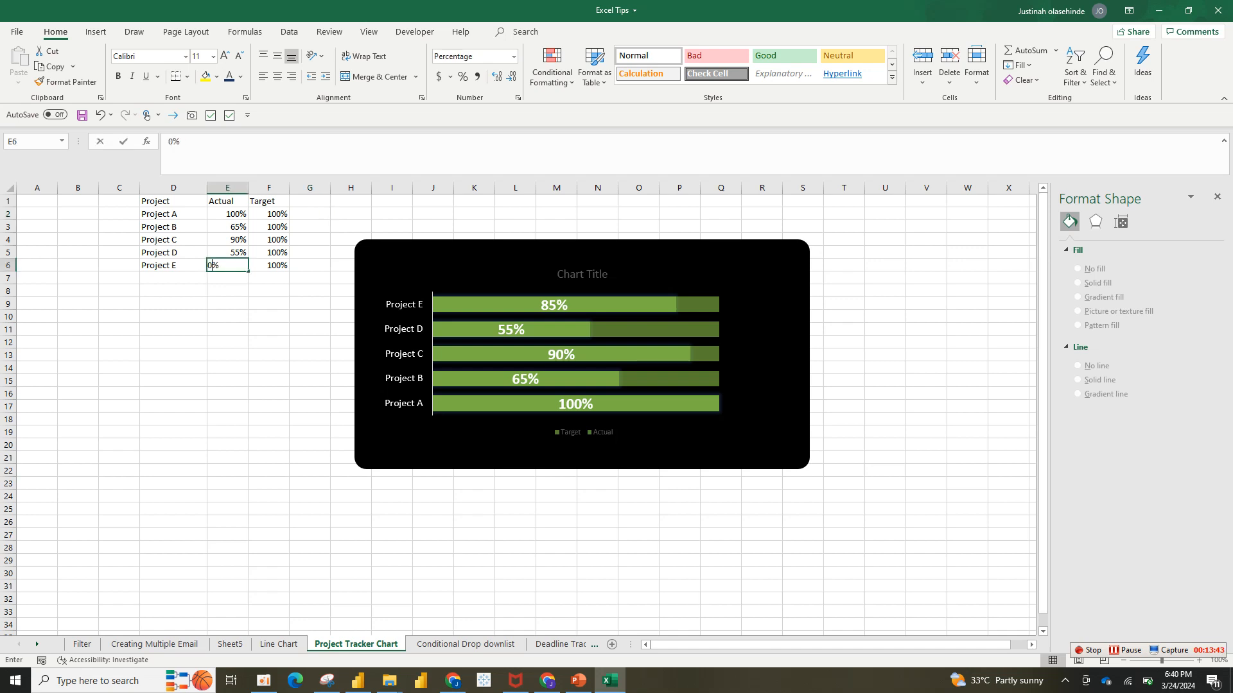
left_click(392, 226)
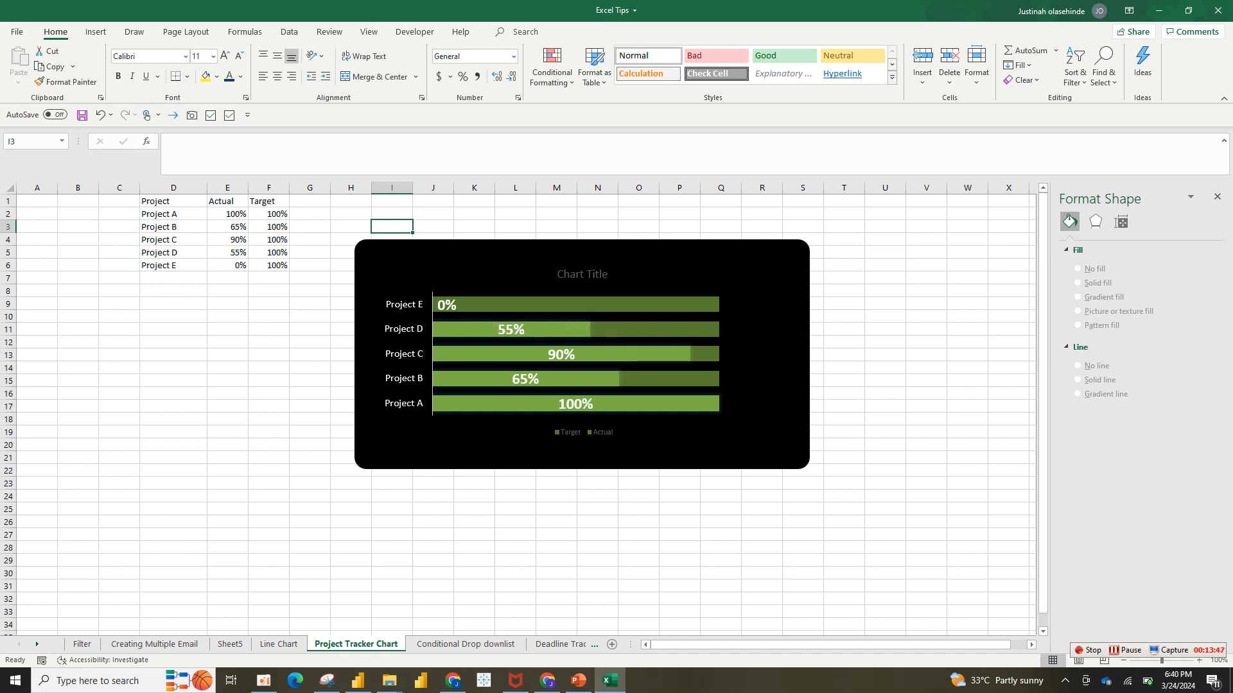
Set Project B's Actual value to 50% in the data table
left_click(227, 226)
type("50")
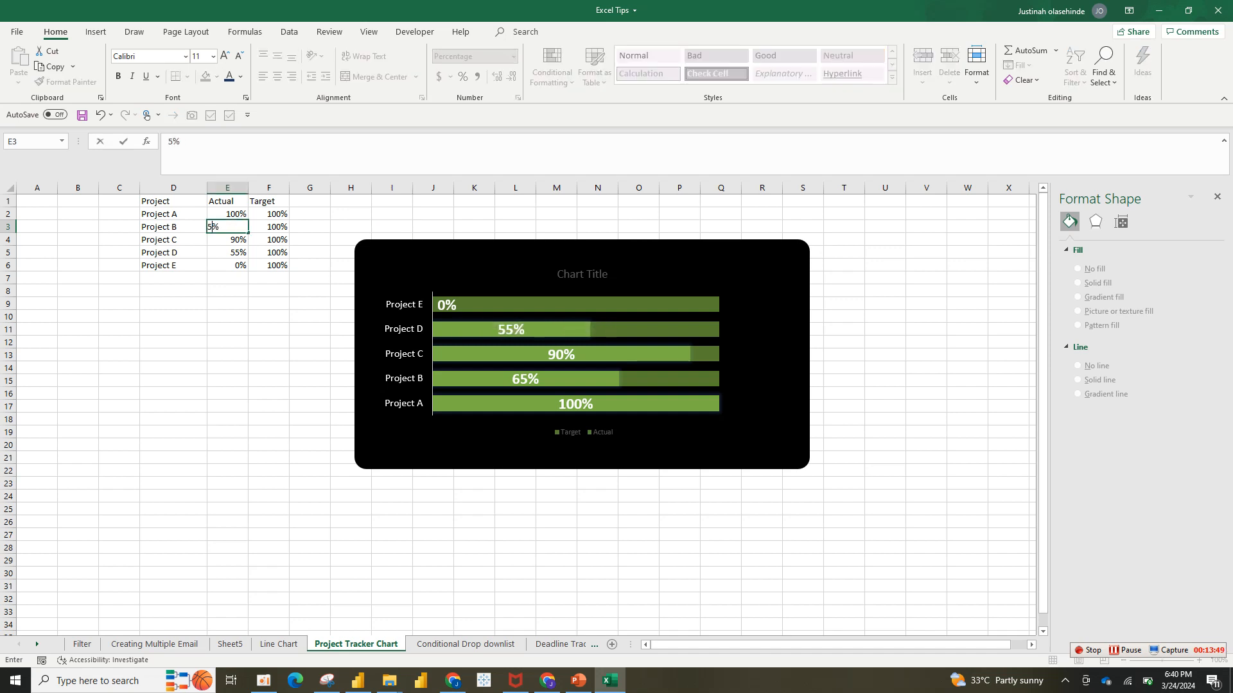
left_click(269, 239)
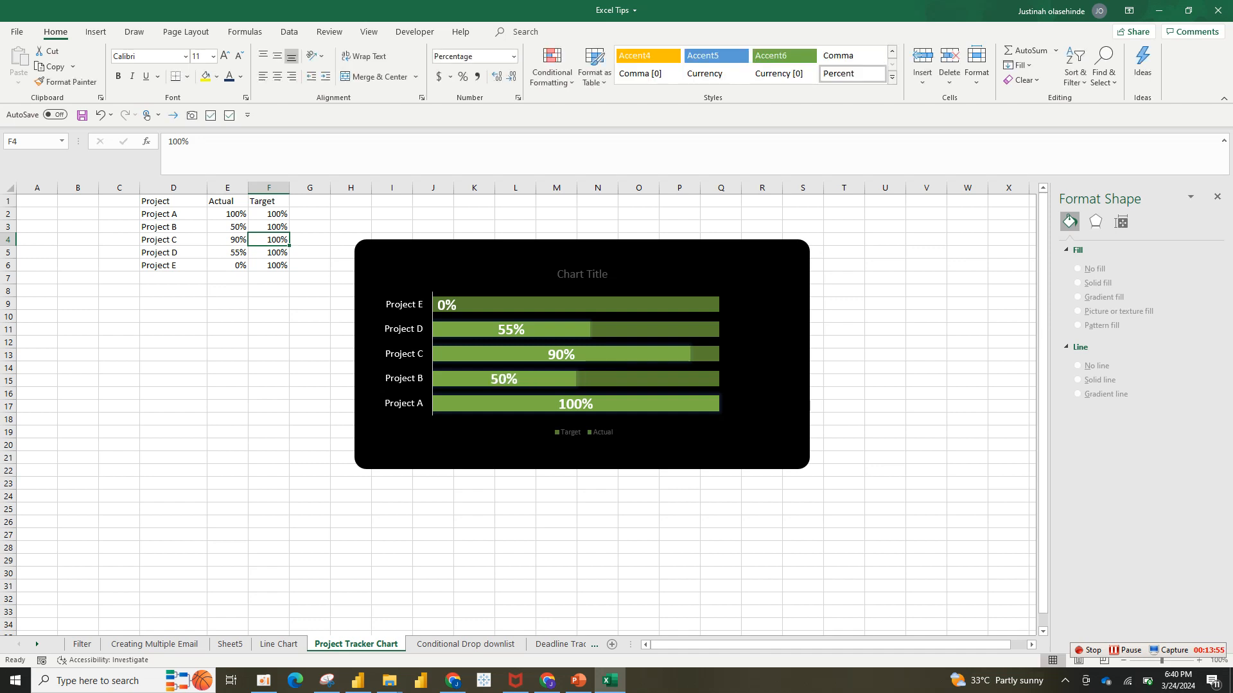
left_click(227, 214)
left_click(228, 226)
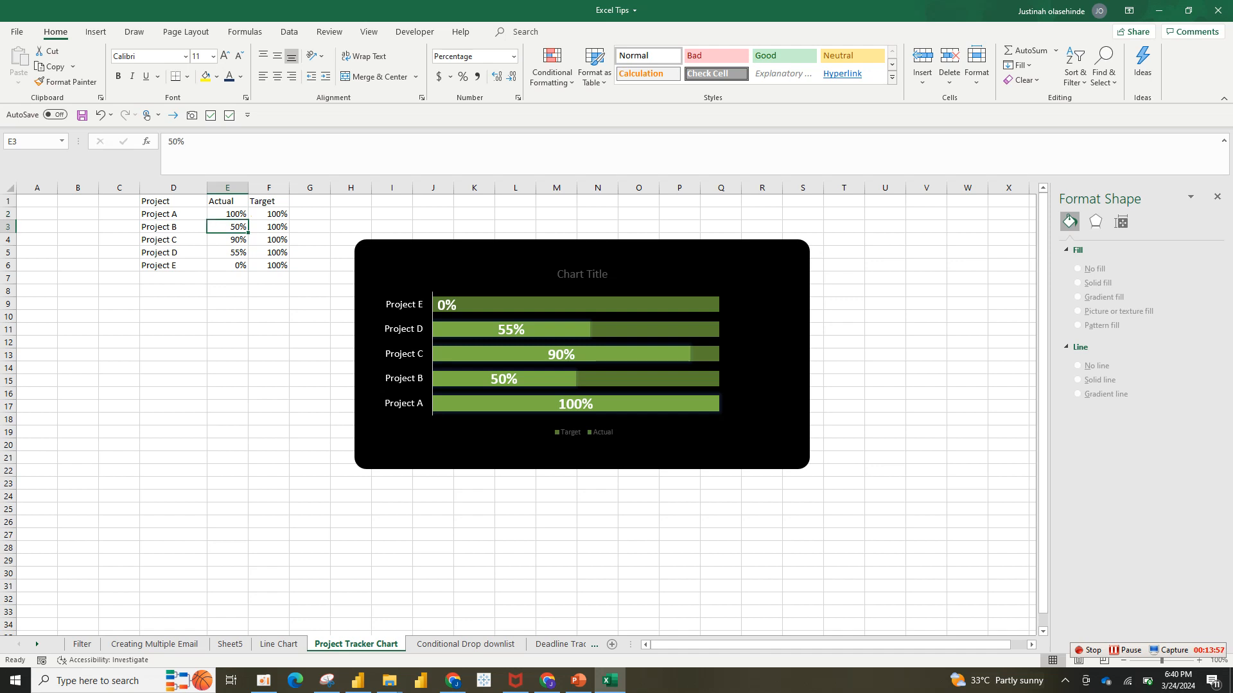
left_click(228, 214)
left_click(227, 226)
Replace the chart's placeholder title with "Project Tracker"
left_click(411, 269)
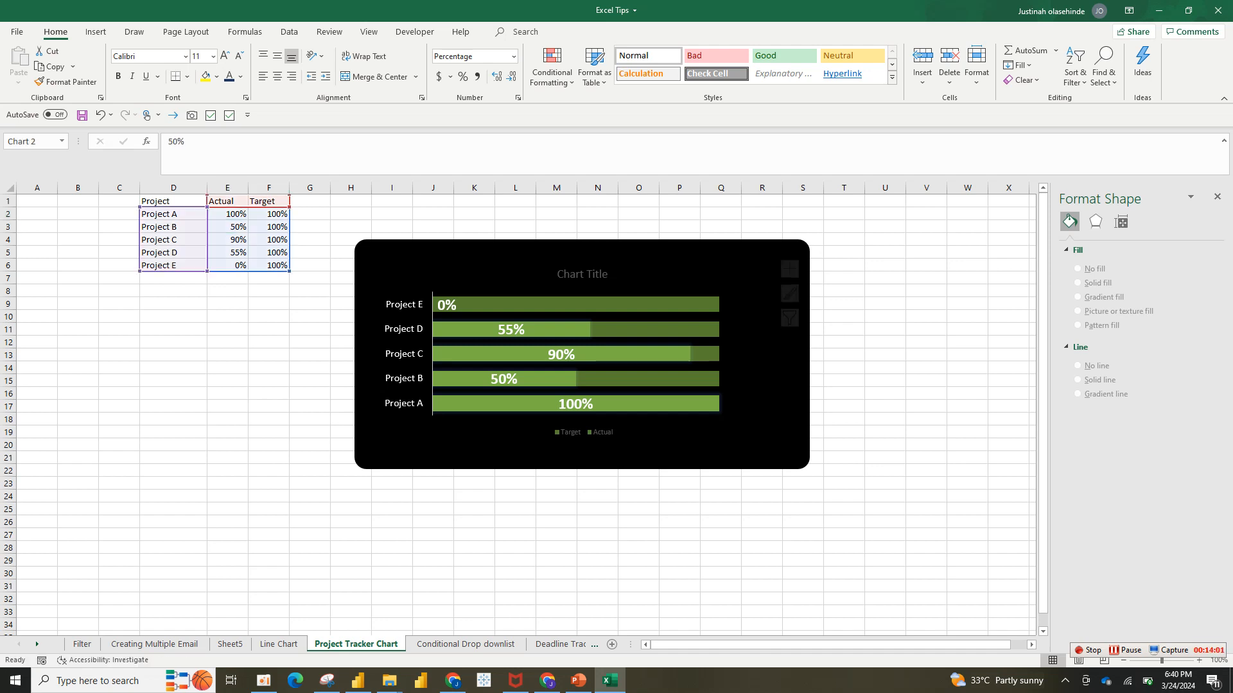
left_click(582, 275)
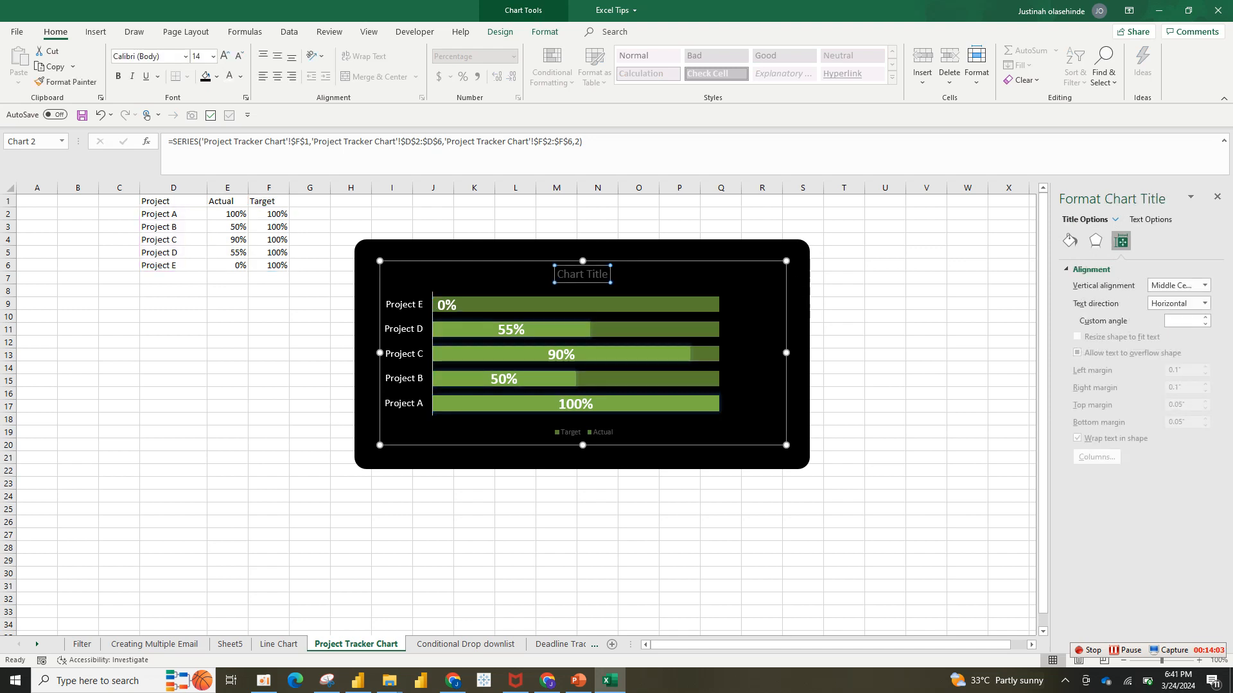
triple_click(583, 274)
type("P")
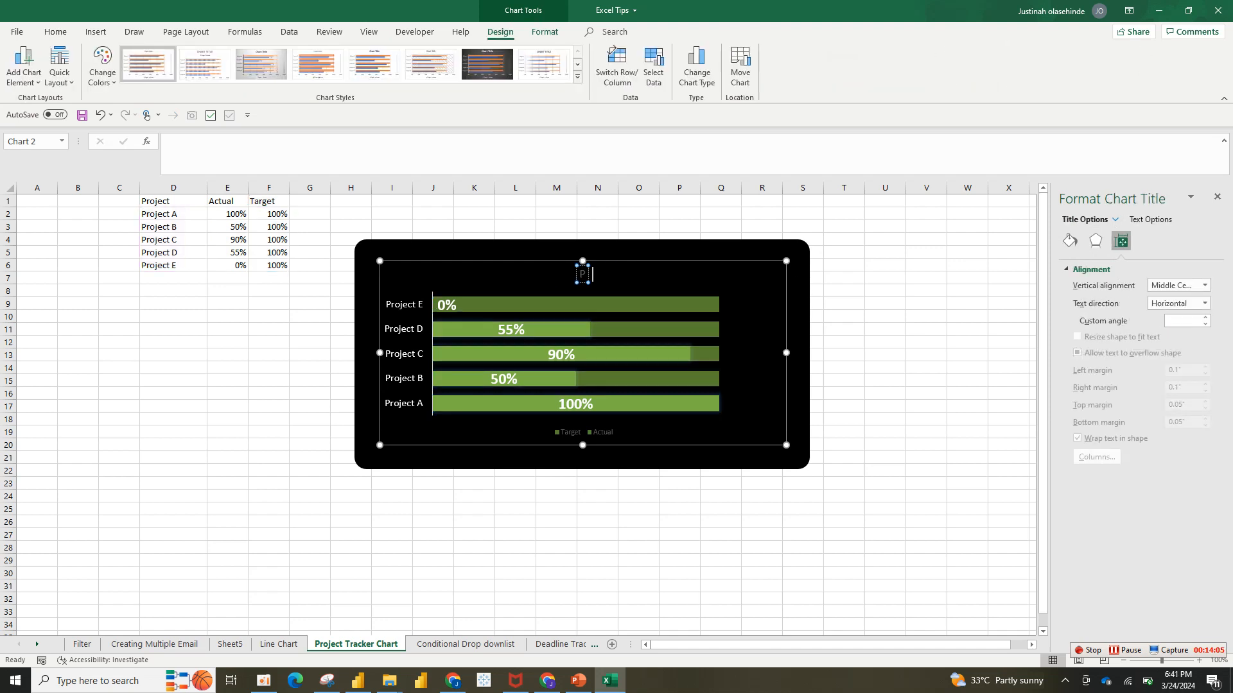
type("r0oject")
key("BackSpace")
key("BackSpace")
key("BackSpace")
key("BackSpace")
key("BackSpace")
key("BackSpace")
key("BackSpace")
type("Roject")
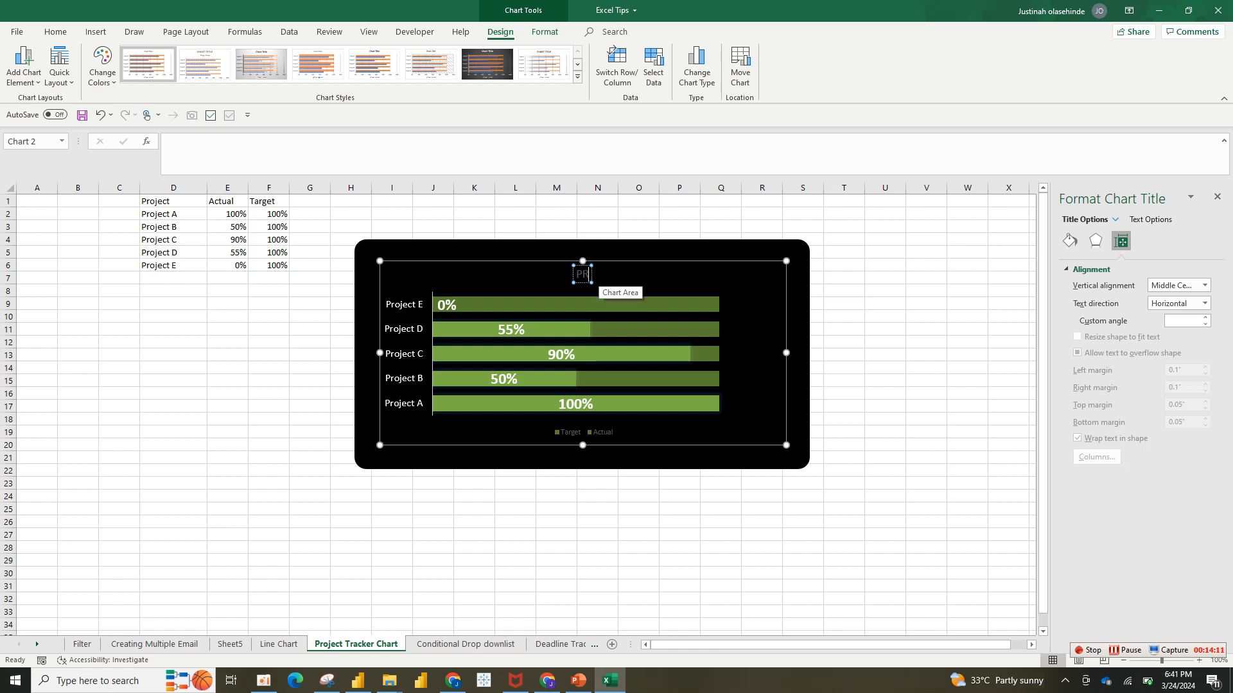
key("BackSpace")
key("BackSpace")
key("BackSpace")
key("BackSpace")
key("BackSpace")
key("BackSpace")
type("roject")
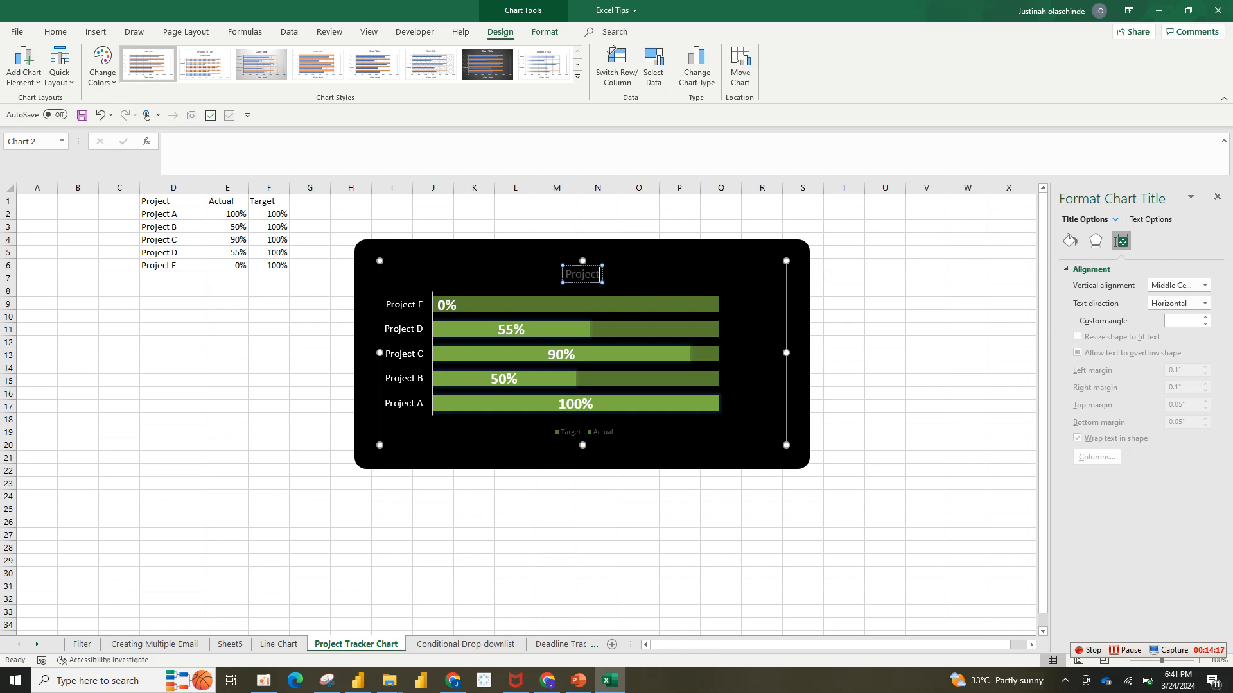
type(" Tracker")
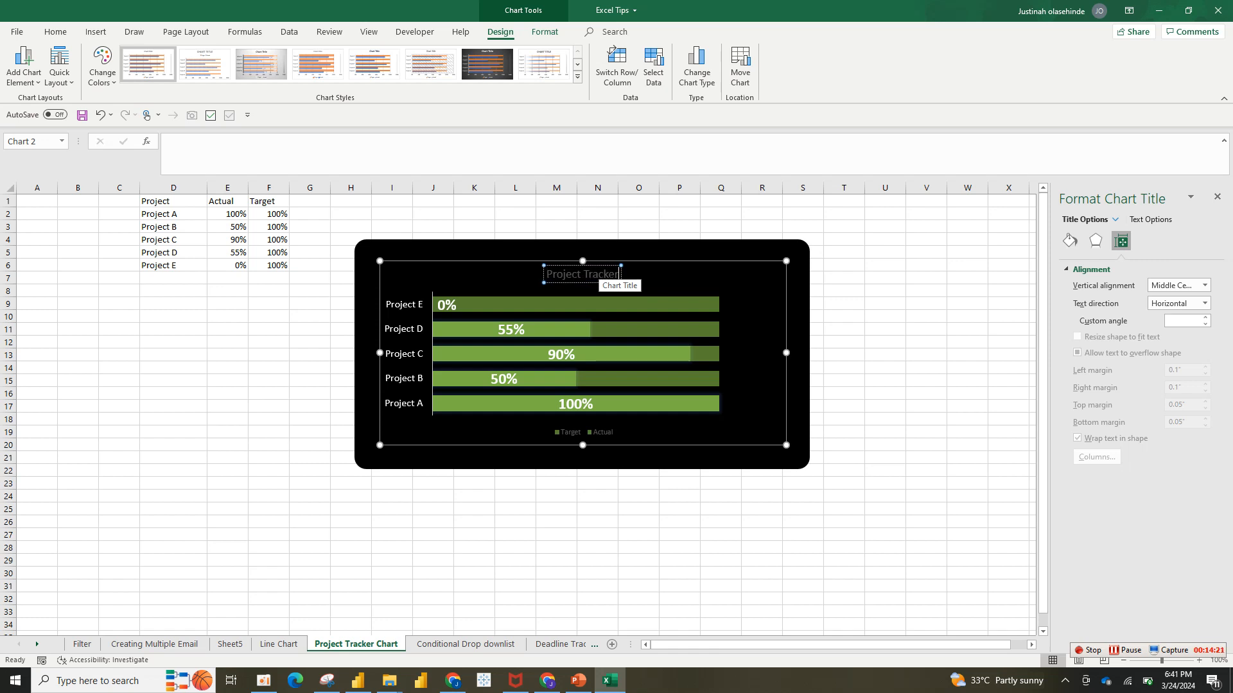
Make the chart title's text white and enlarge its font
key("ctrl+a")
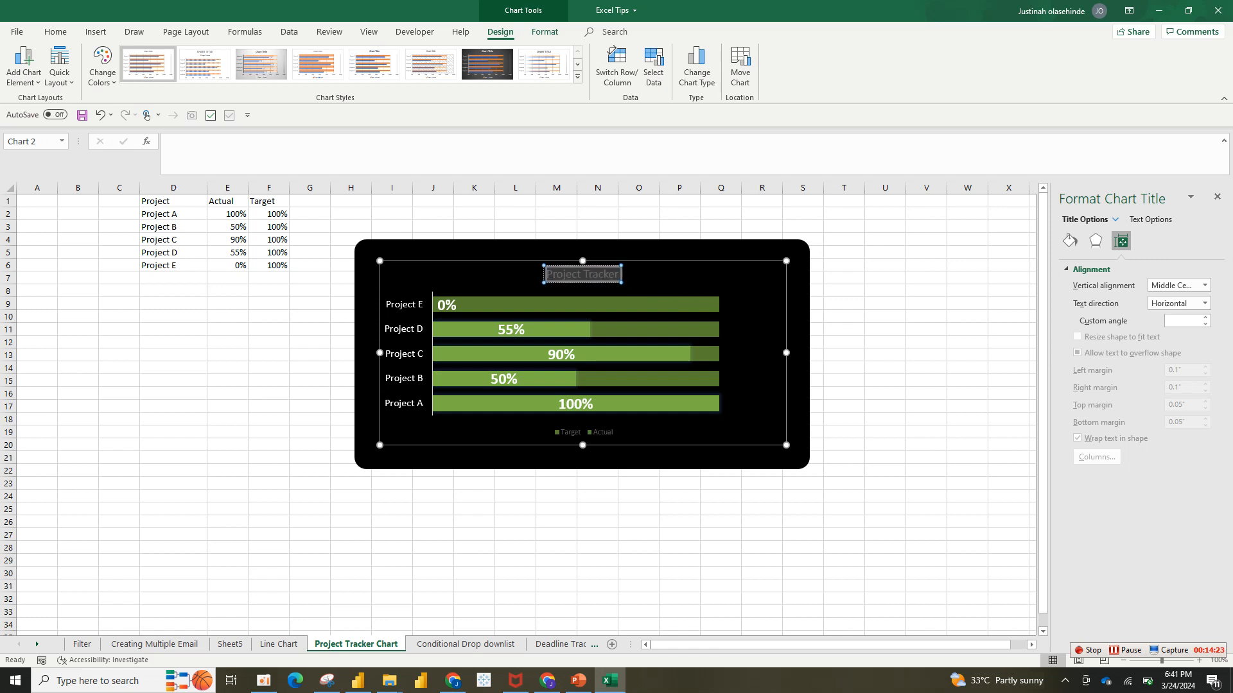
left_click(56, 32)
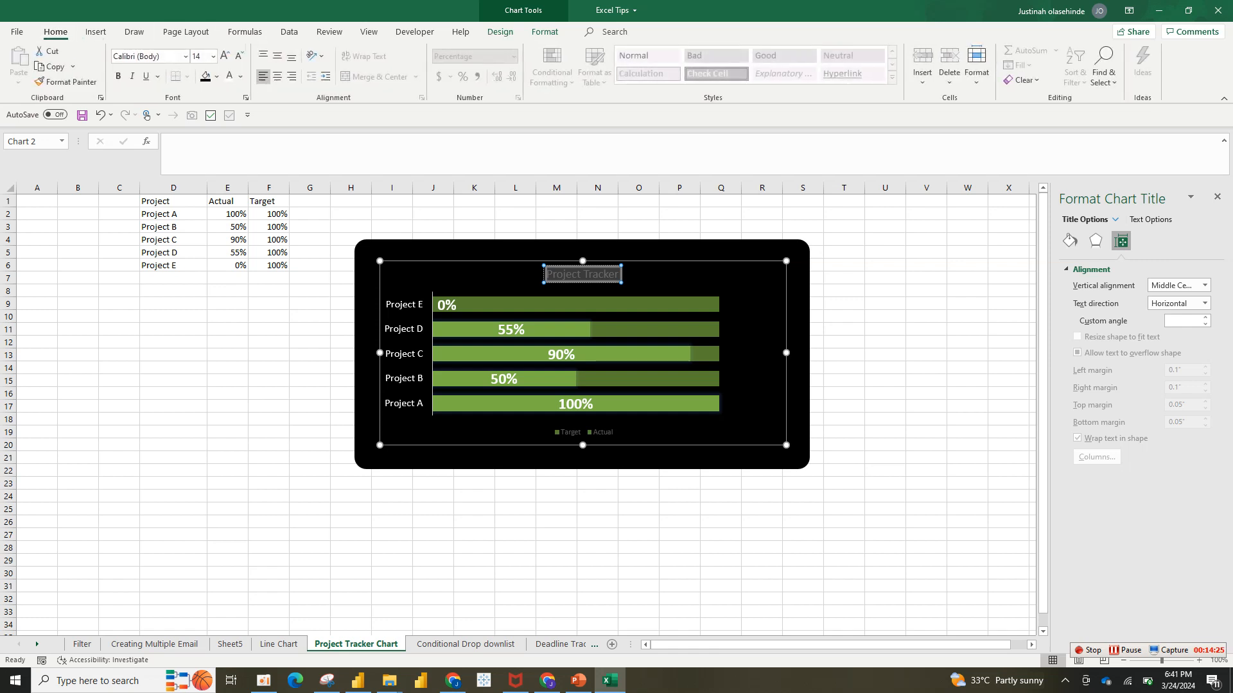
left_click(230, 76)
left_click(843, 278)
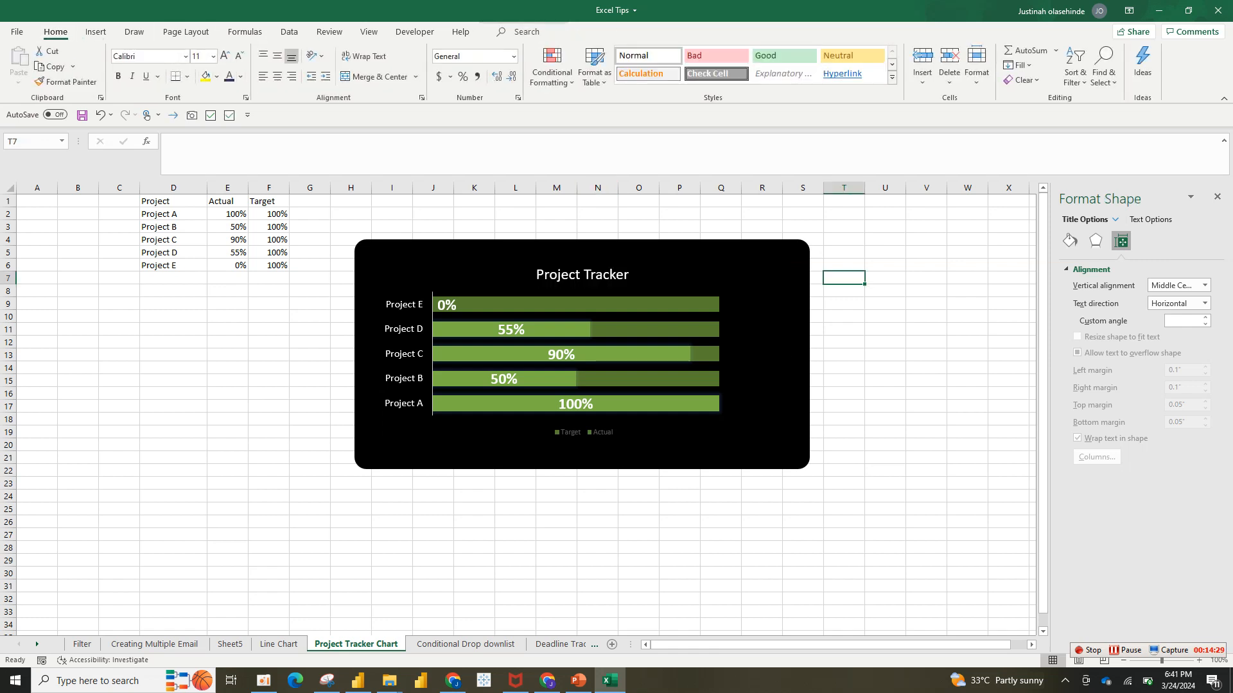
Make the chart legend's text white and enlarge it to font size 14
left_click(582, 432)
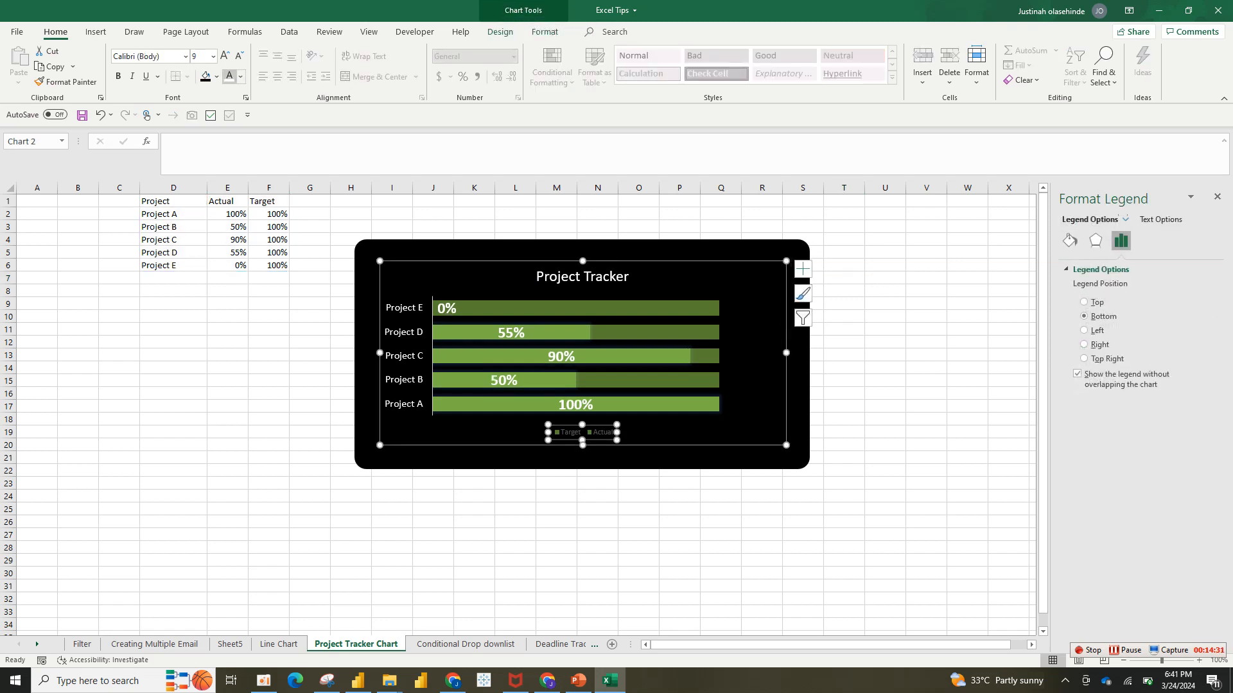
left_click(224, 56)
left_click(224, 56)
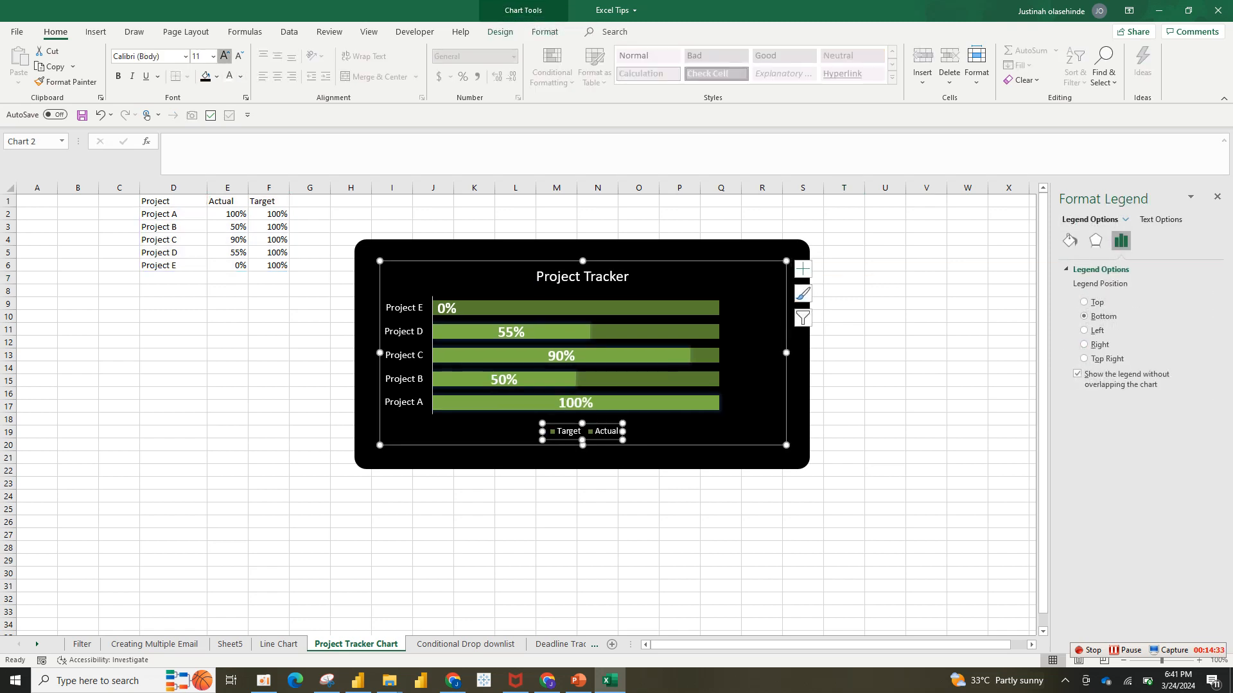
left_click(224, 56)
left_click(224, 56)
key("Escape")
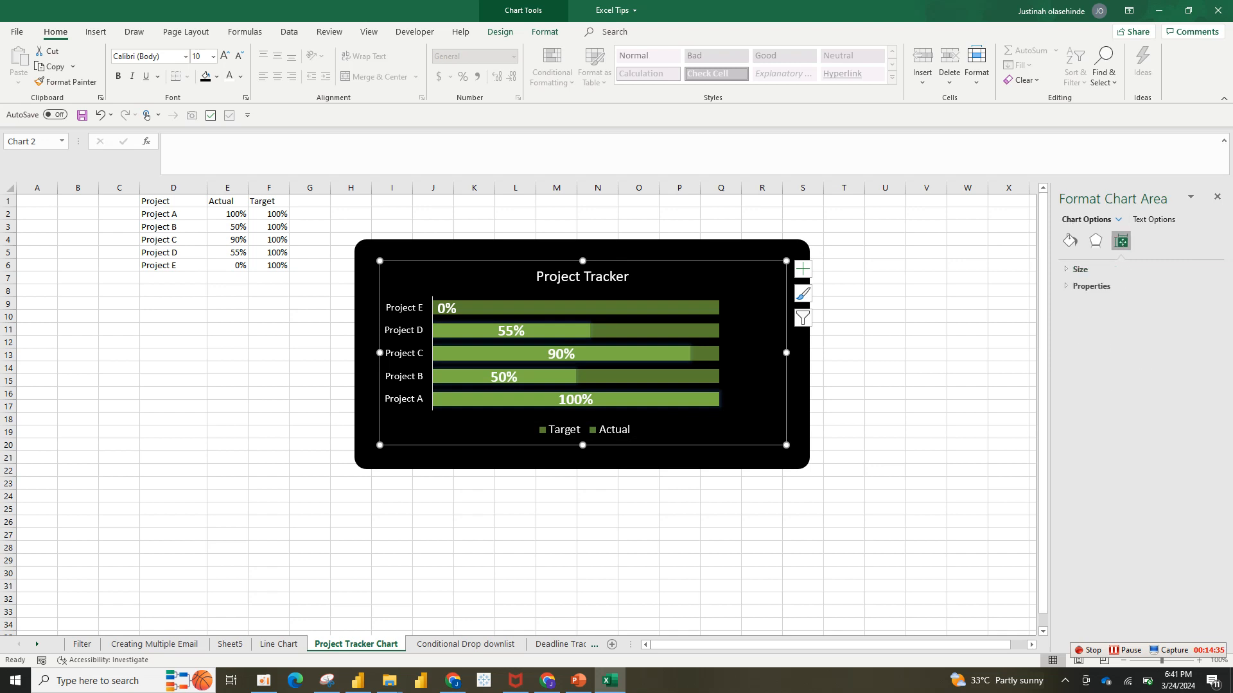
left_click(583, 429)
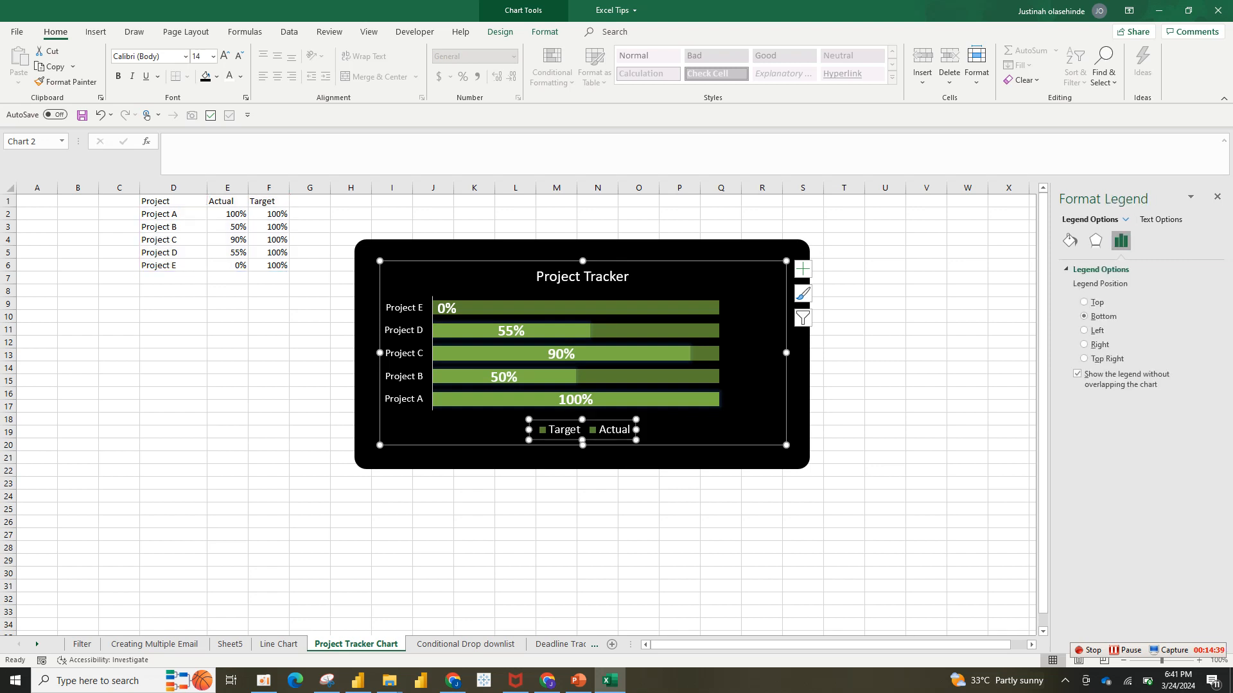
left_click(447, 308)
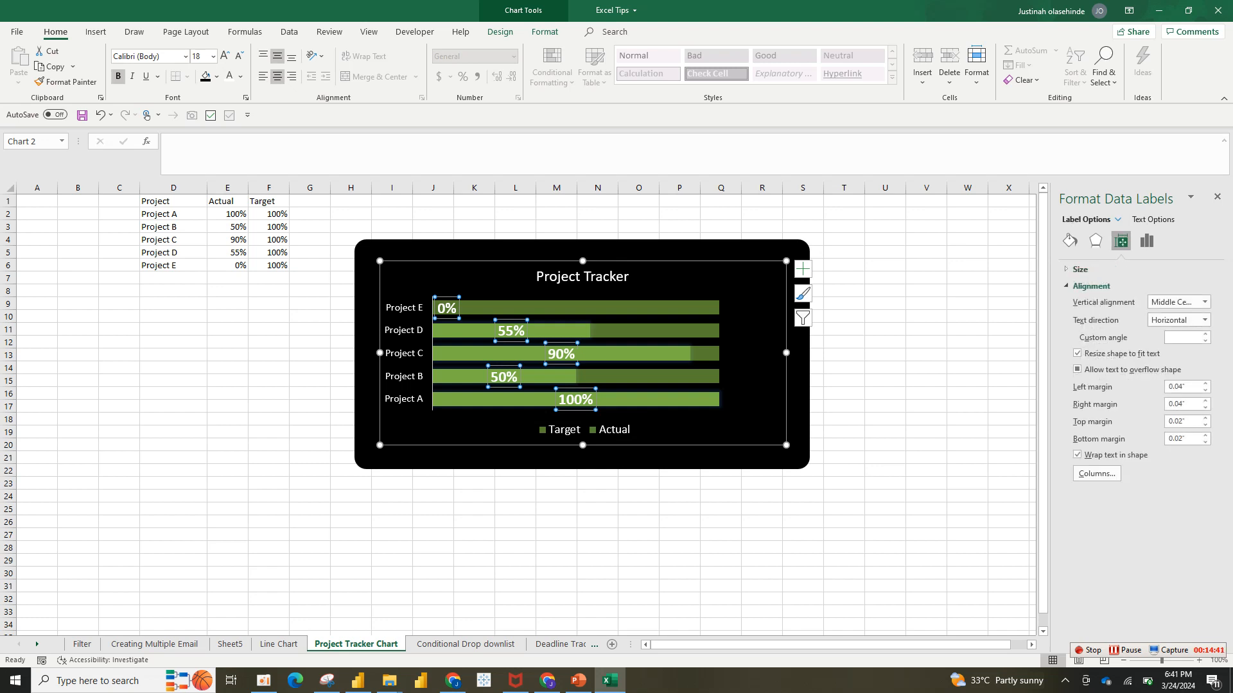
left_click(632, 309)
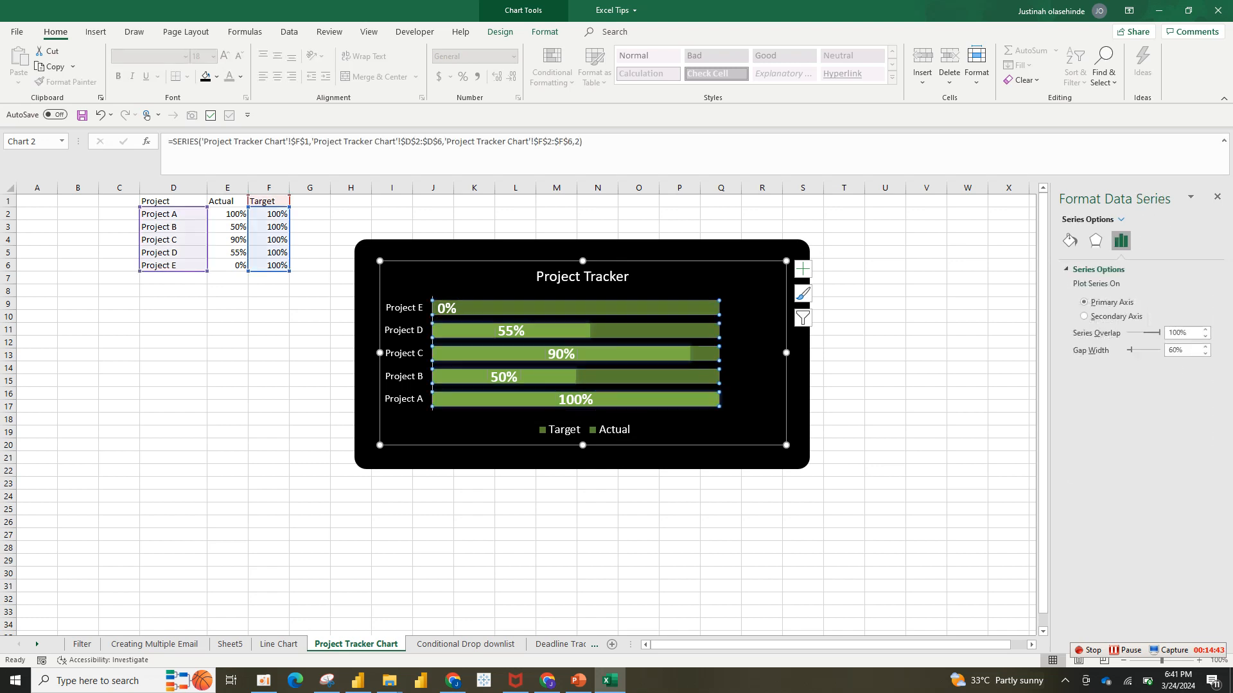
left_click(583, 429)
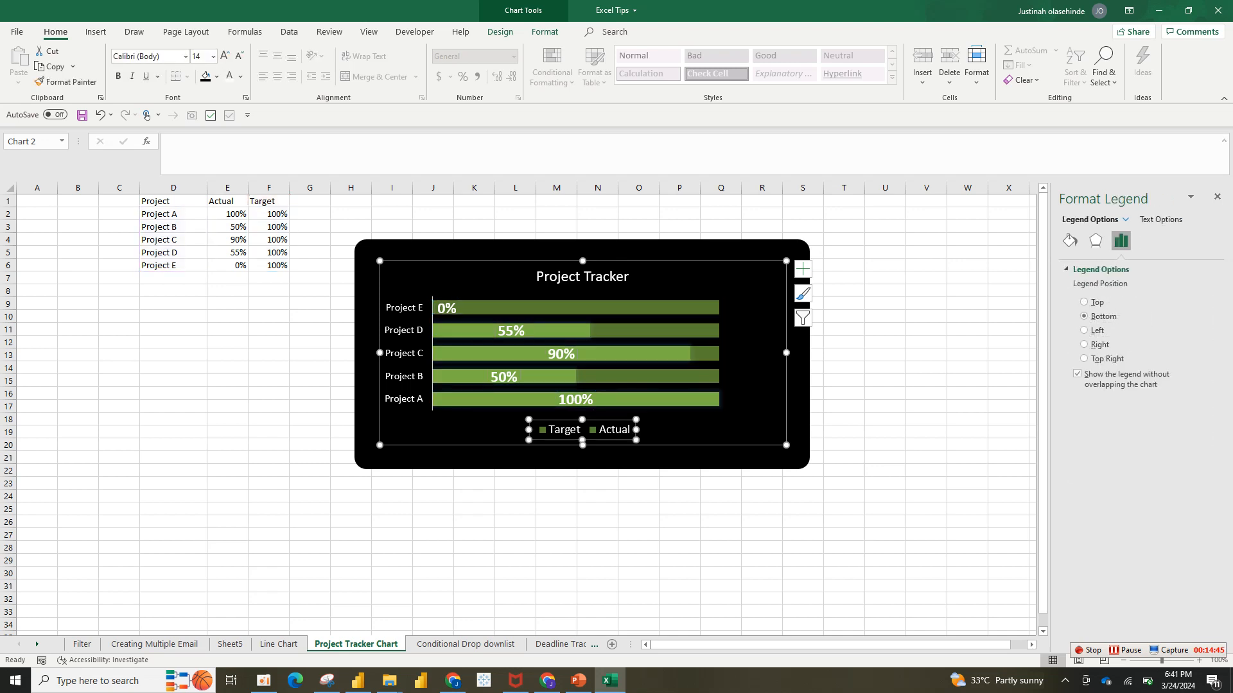
left_click(649, 331)
left_click(751, 341)
left_click(648, 331)
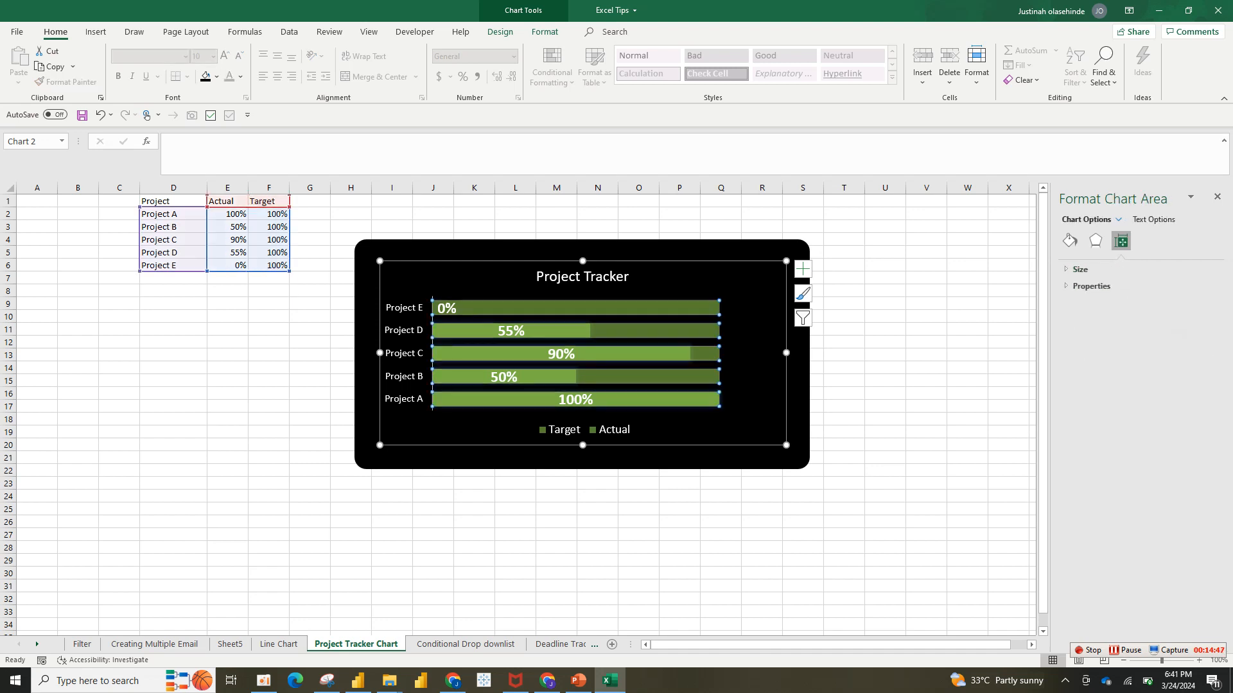
Enlarge the Project Tracker chart slightly towards the upper-left corner of its black rounded rectangle
left_click(642, 399)
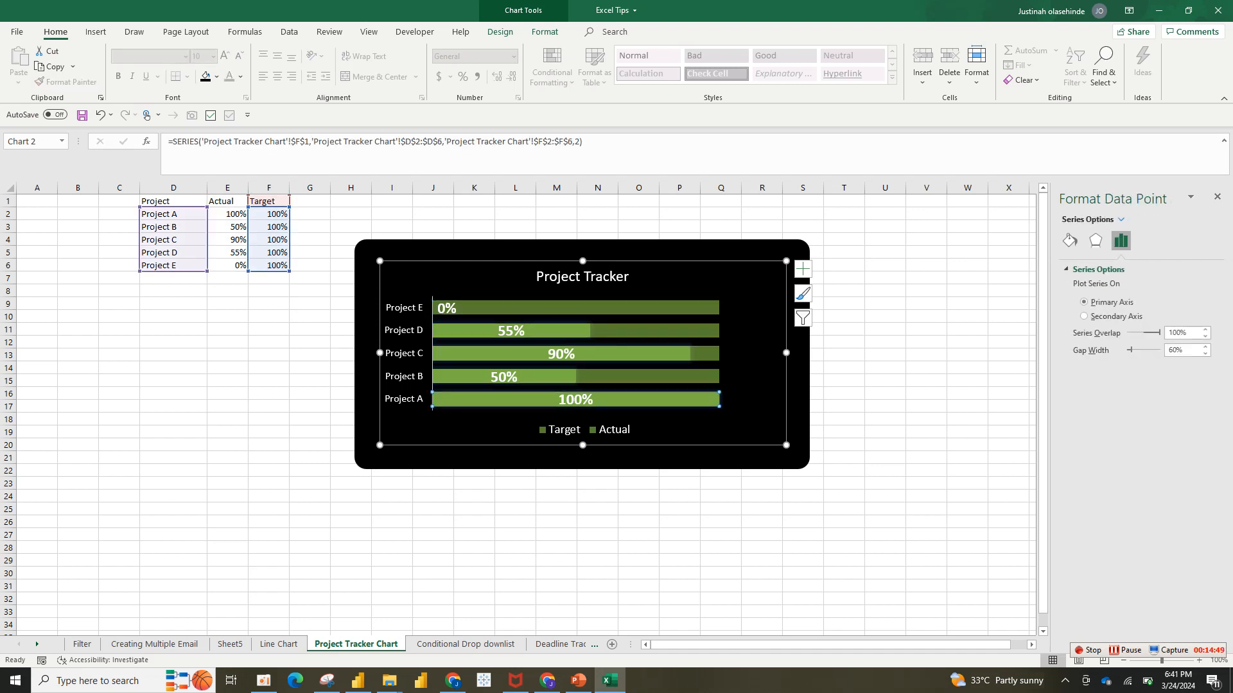
key("Escape")
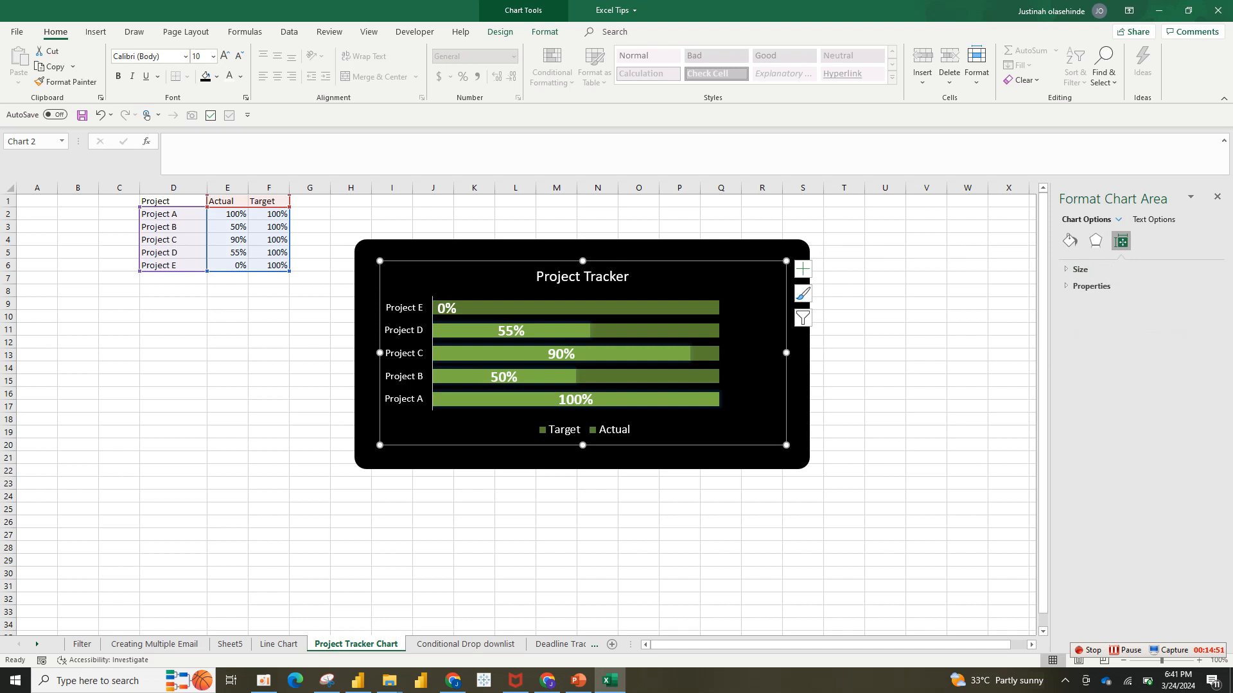
left_click(797, 398)
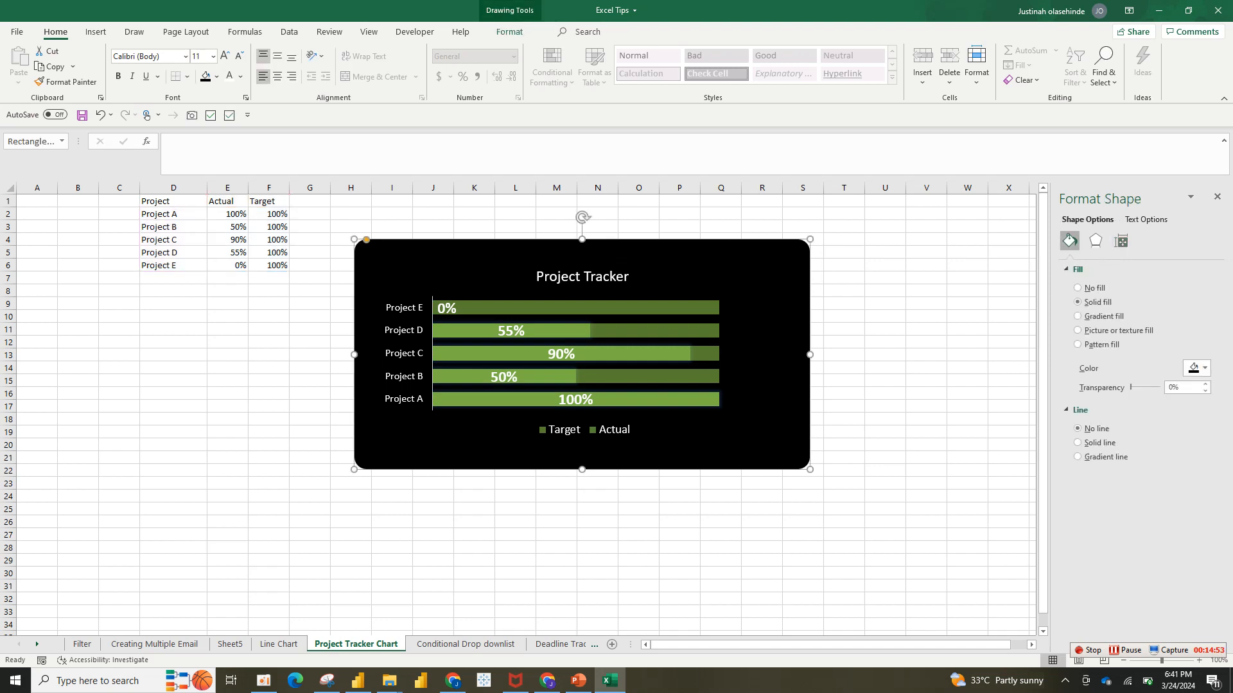
left_click(754, 385)
left_click_drag(379, 261, 372, 255)
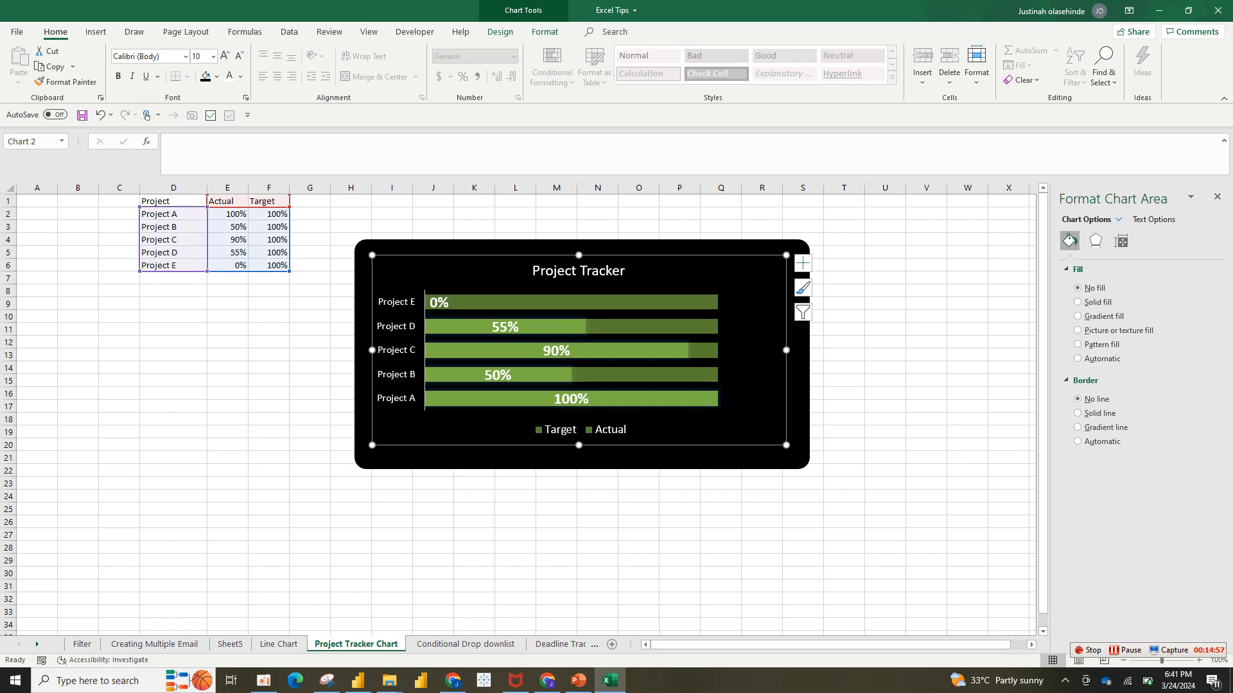
Group the Project Tracker chart with its black rounded rectangle and move the group slightly up and to the left on the sheet
left_click(391, 248)
right_click(392, 248)
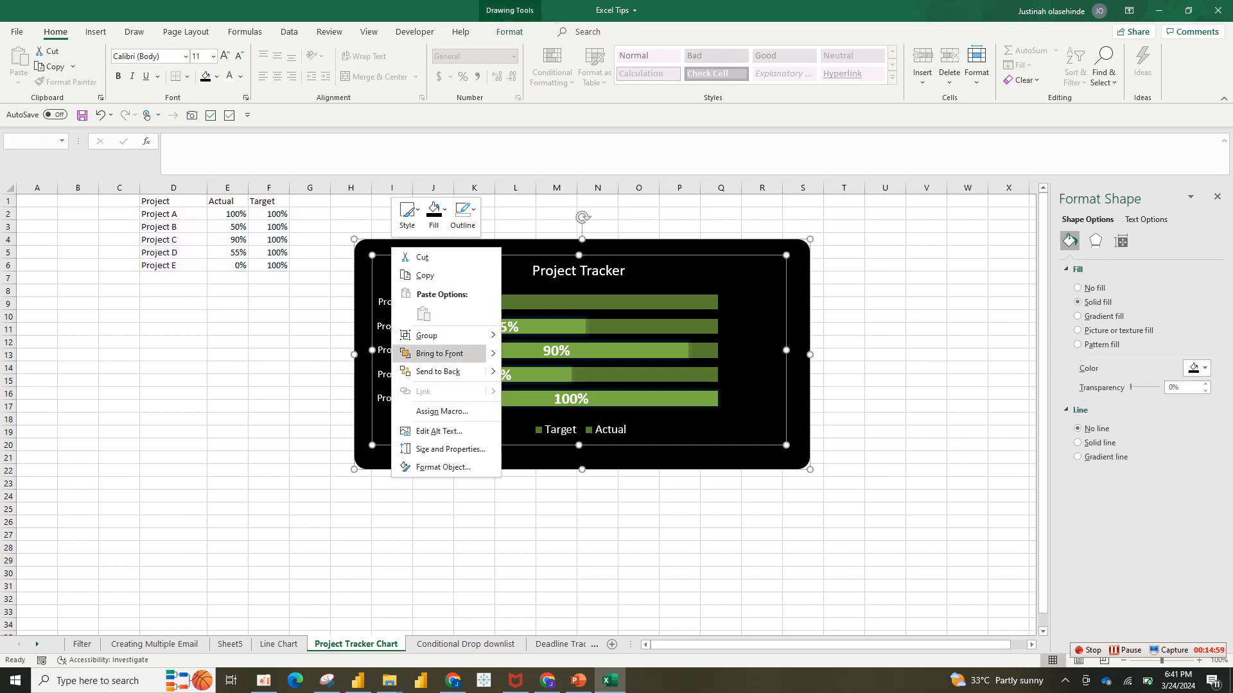
mouse_move(427, 335)
left_click(537, 334)
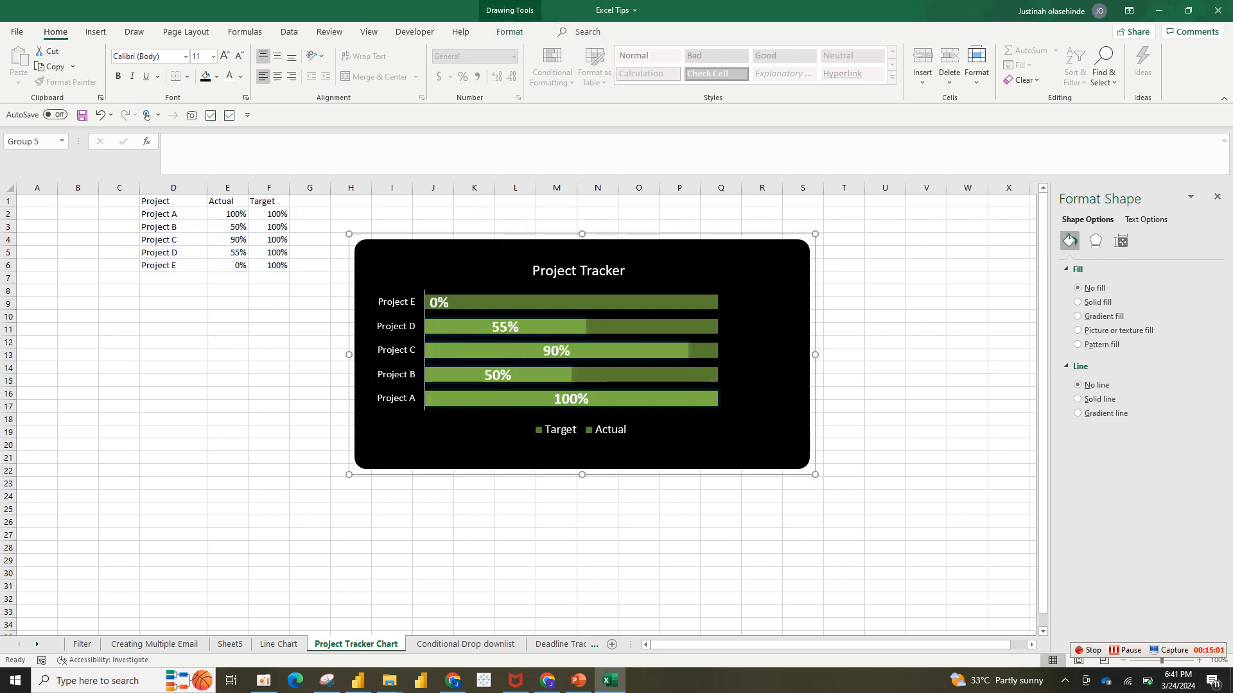
left_click_drag(449, 254, 428, 238)
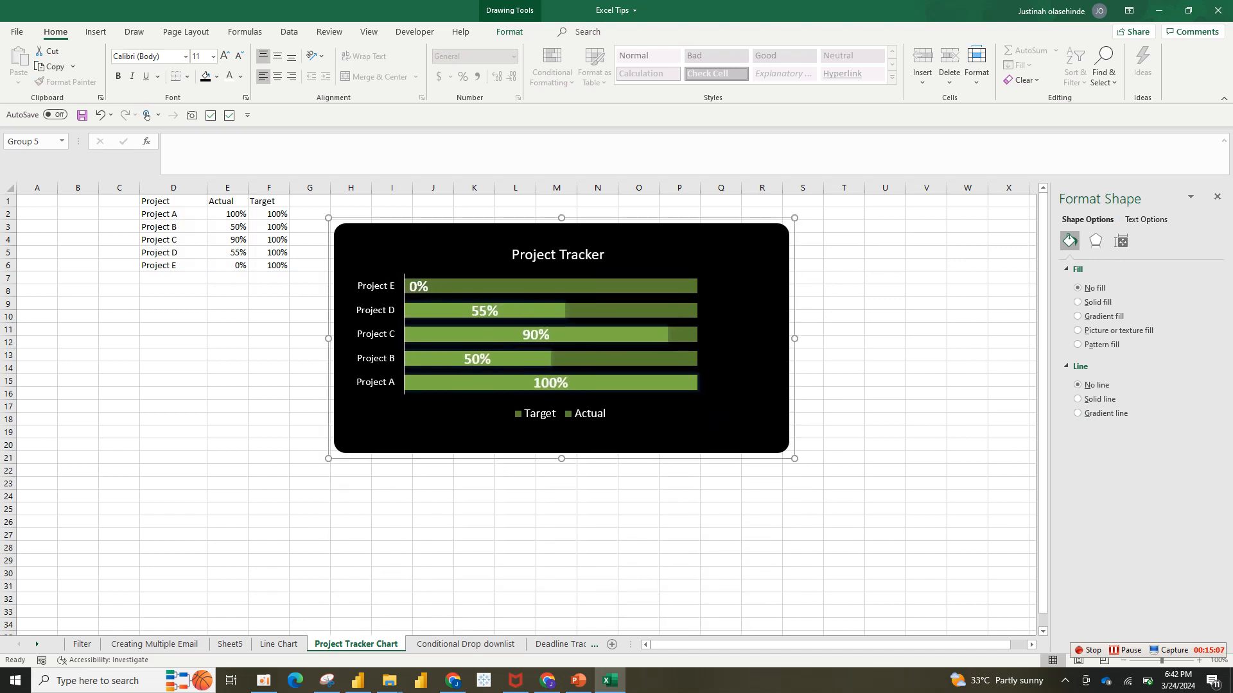
Switch to the Line Chart sheet to view the finished Monthly Sales chart
left_click(279, 644)
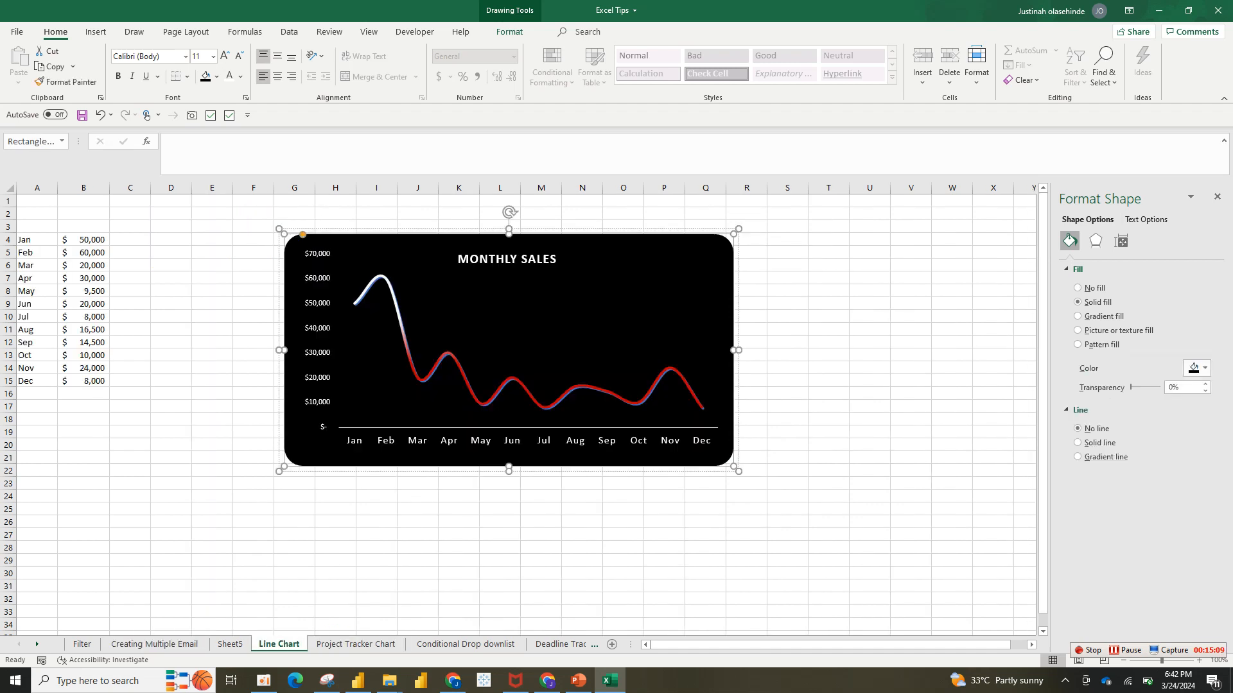